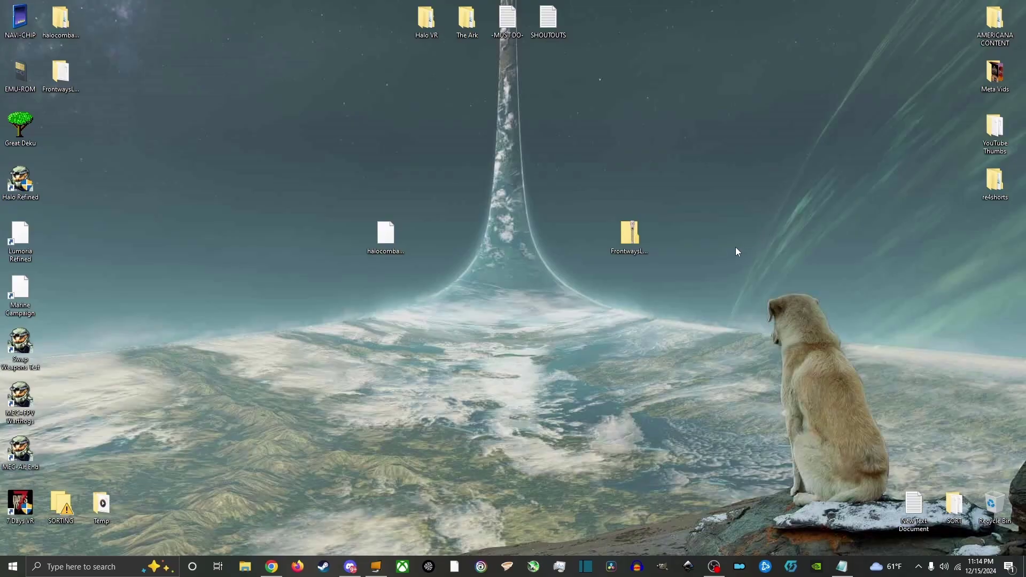
# - Move the two downloaded archives aside and place the extracted halocombatevolved_win and FrontwaysLarry_MovementEvolved folders in the middle of the desktop
pyautogui.moveTo(630, 235); pyautogui.dragTo(751, 21)
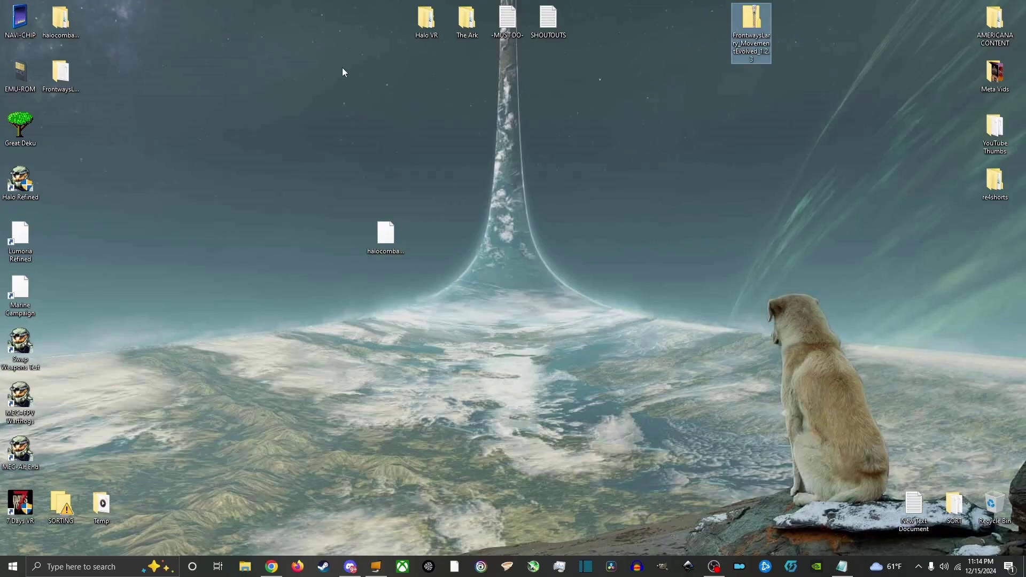
pyautogui.moveTo(75, 82); pyautogui.dragTo(602, 243)
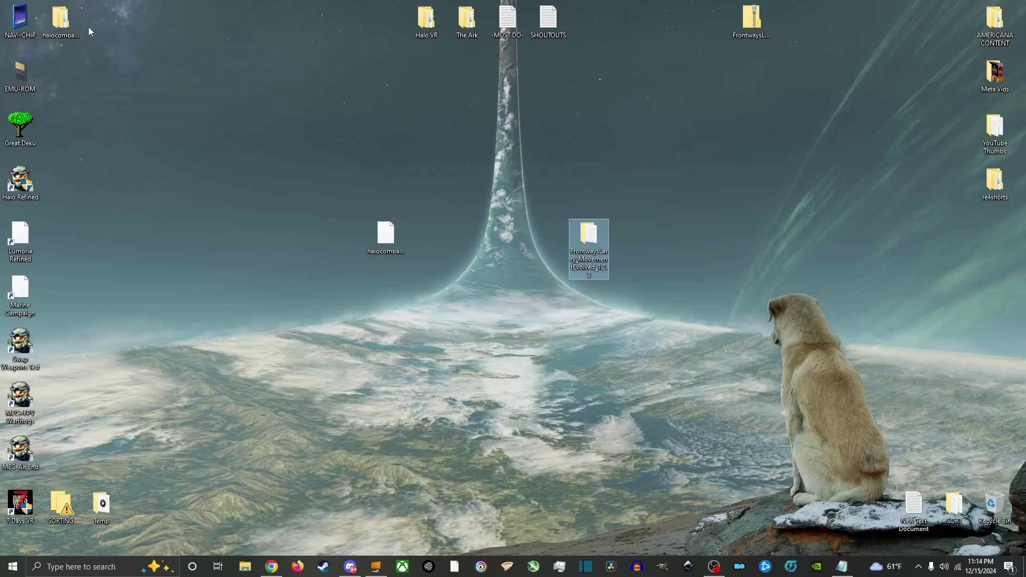
pyautogui.moveTo(367, 230); pyautogui.dragTo(695, 16)
pyautogui.moveTo(60, 22); pyautogui.dragTo(246, 216)
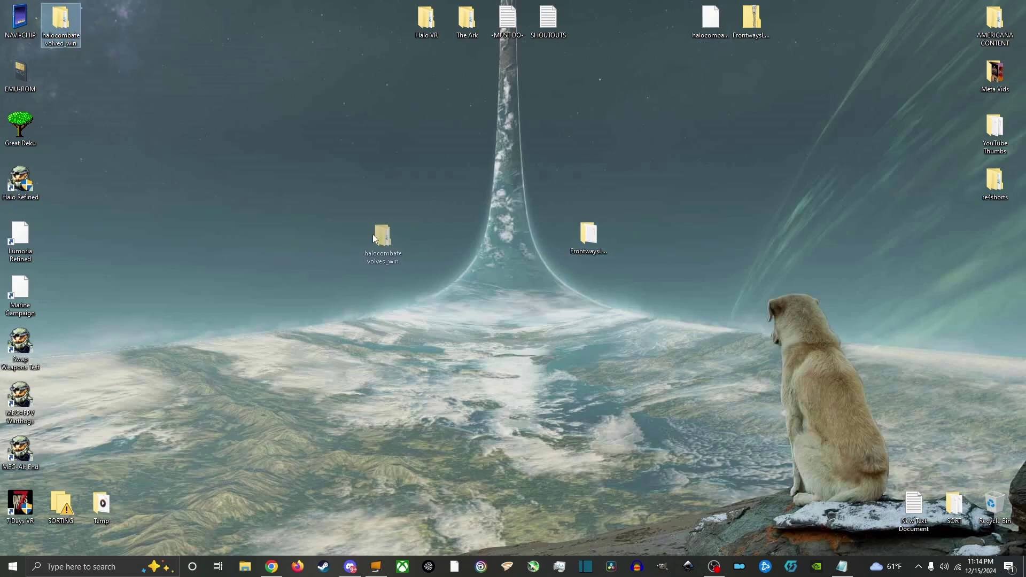
pyautogui.moveTo(373, 234); pyautogui.dragTo(374, 235)
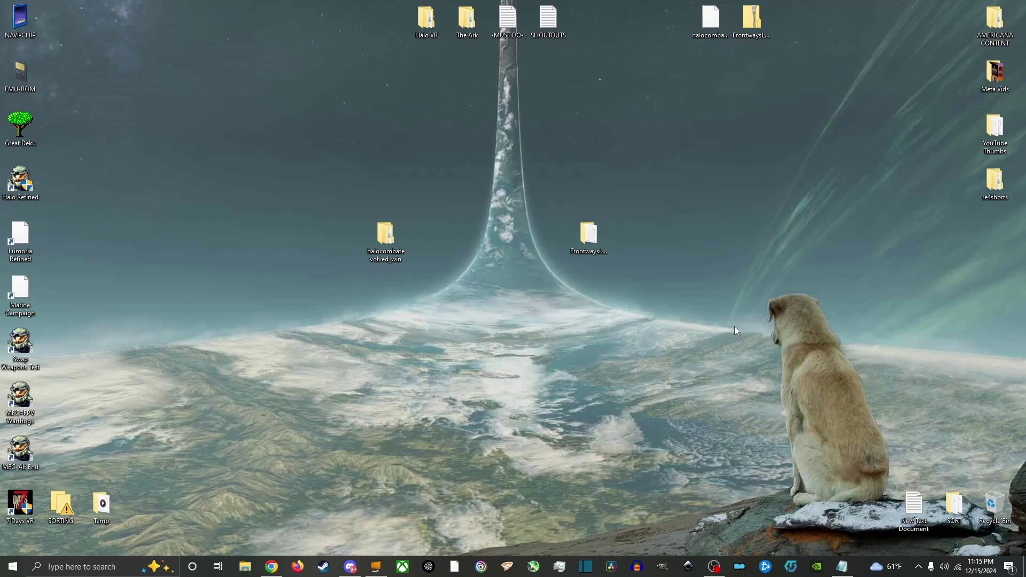
# - Copy the Halo - Refined folder from the Halo VR folder onto the desktop
pyautogui.doubleClick(427, 21)
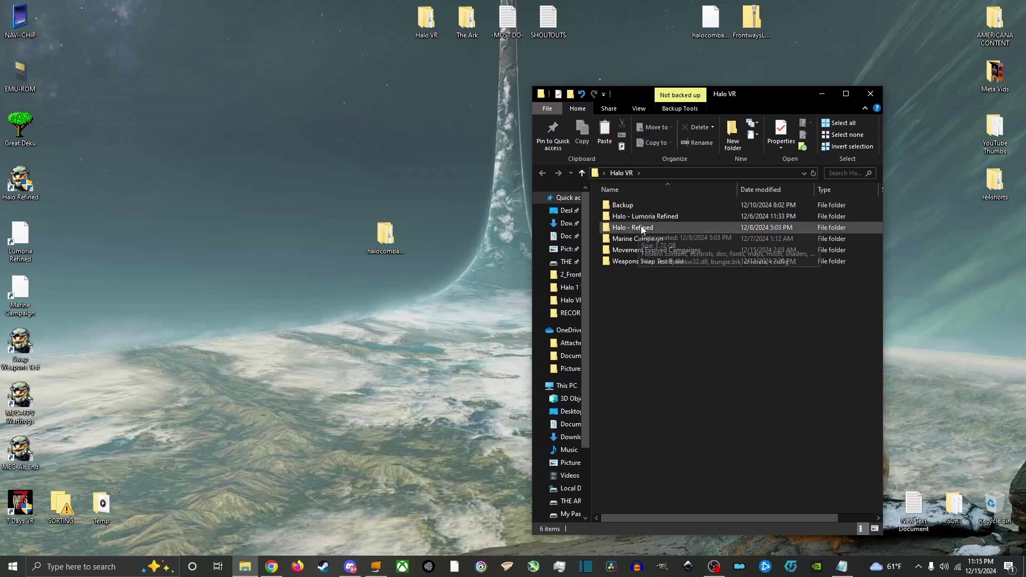
pyautogui.rightClick(641, 227)
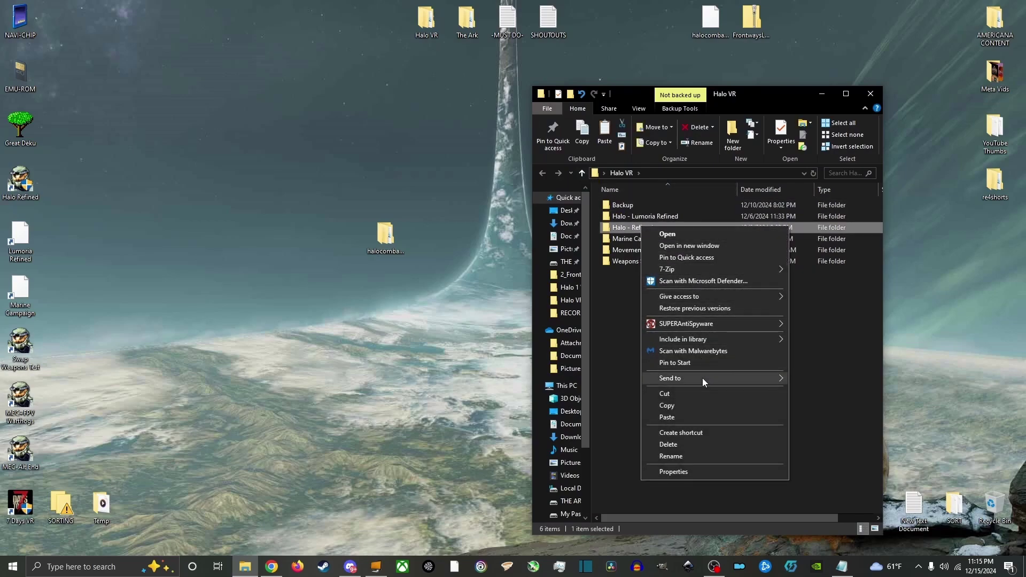
pyautogui.click(700, 404)
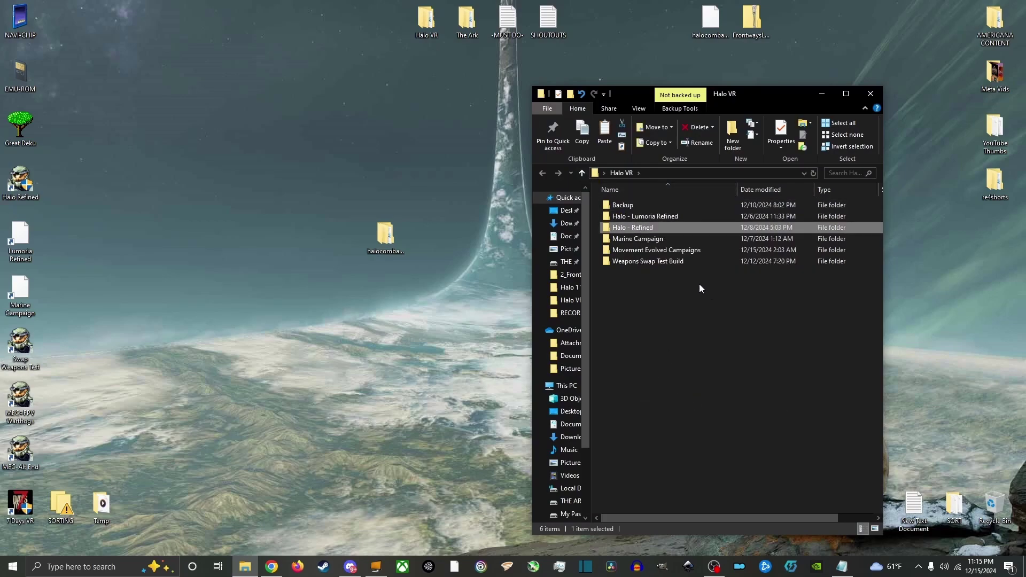
pyautogui.rightClick(467, 251)
pyautogui.click(492, 296)
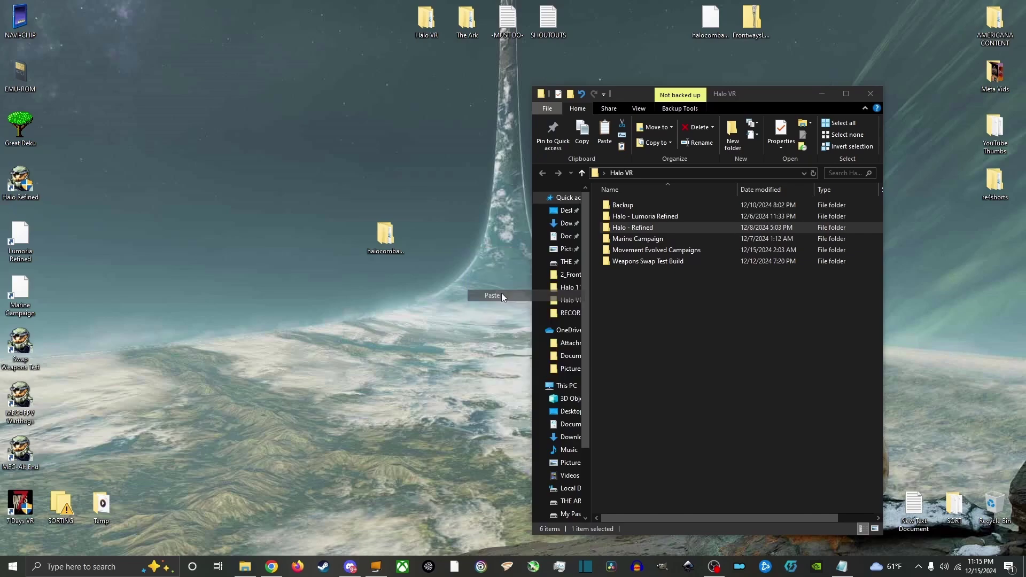
pyautogui.click(872, 95)
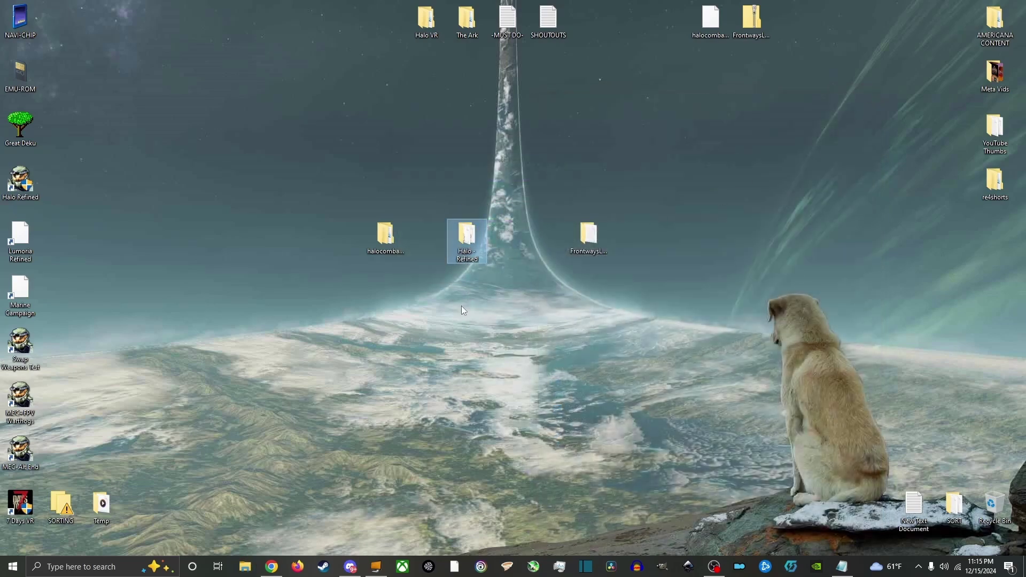
# - Run the Halo: Combat Evolved setup from the halocombatevolved_win folder and install the game to a Halo folder on the desktop
pyautogui.doubleClick(400, 258)
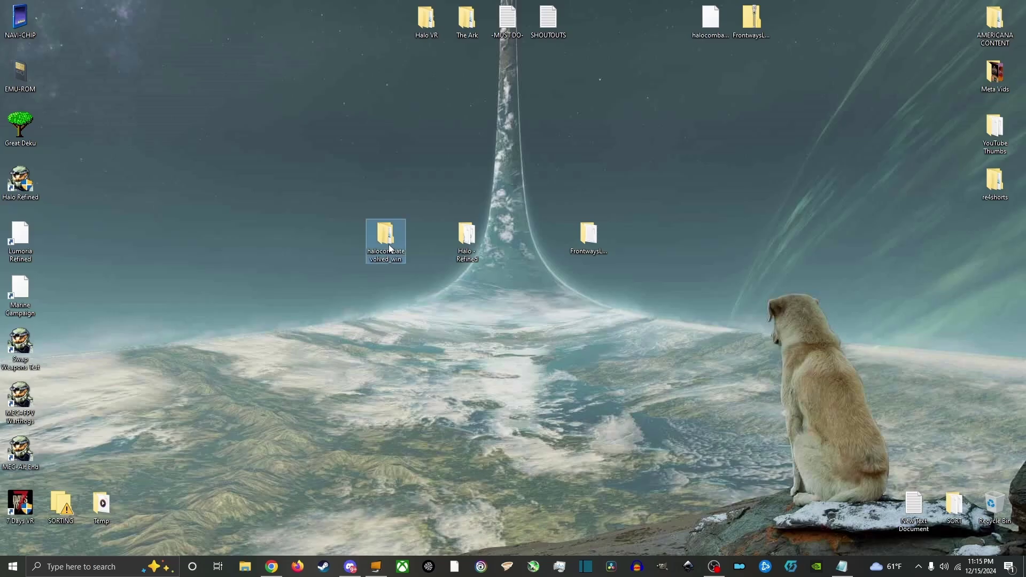
pyautogui.doubleClick(646, 214)
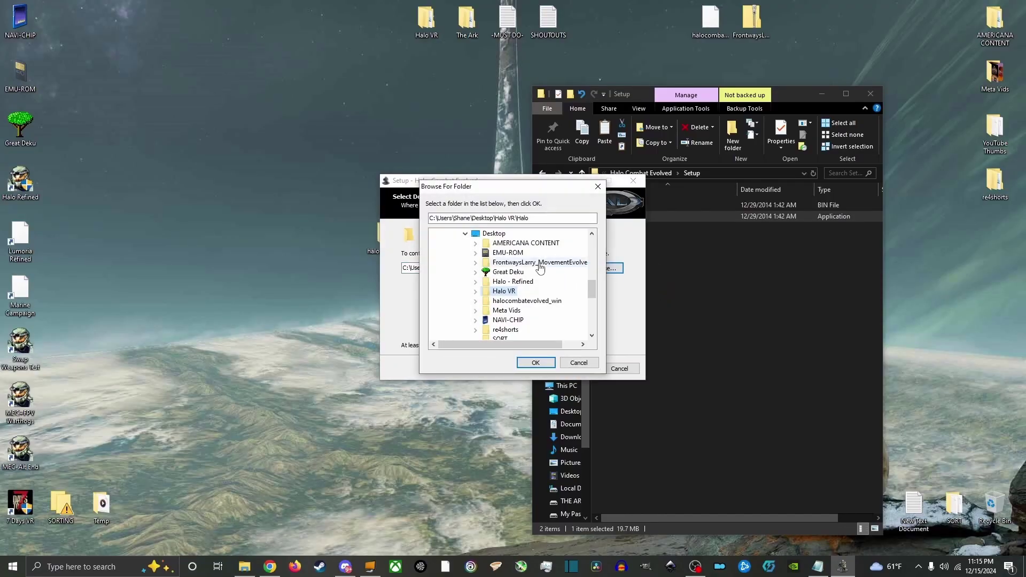
pyautogui.press('Return')
pyautogui.click(575, 369)
pyautogui.click(575, 369)
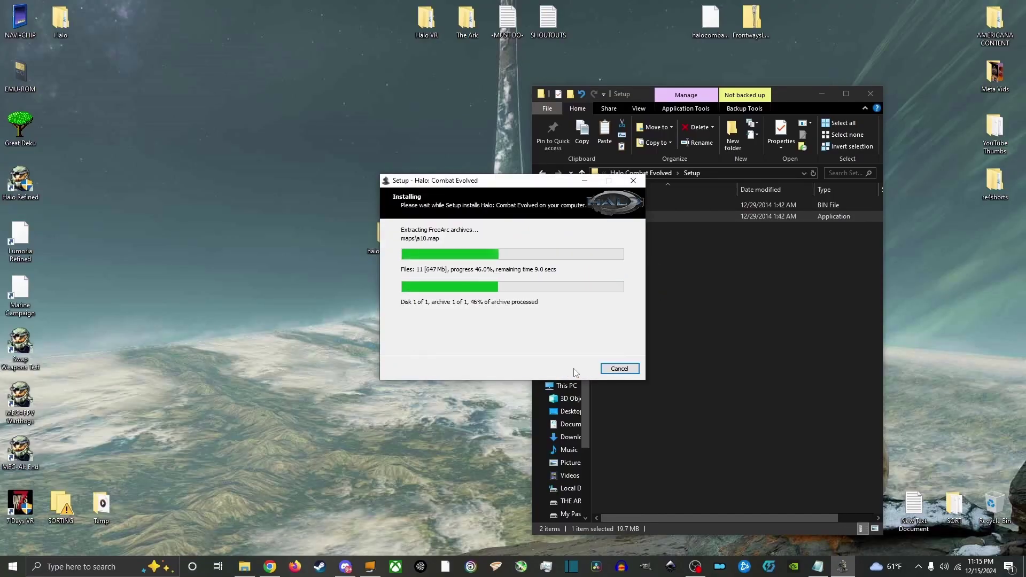
pyautogui.click(572, 369)
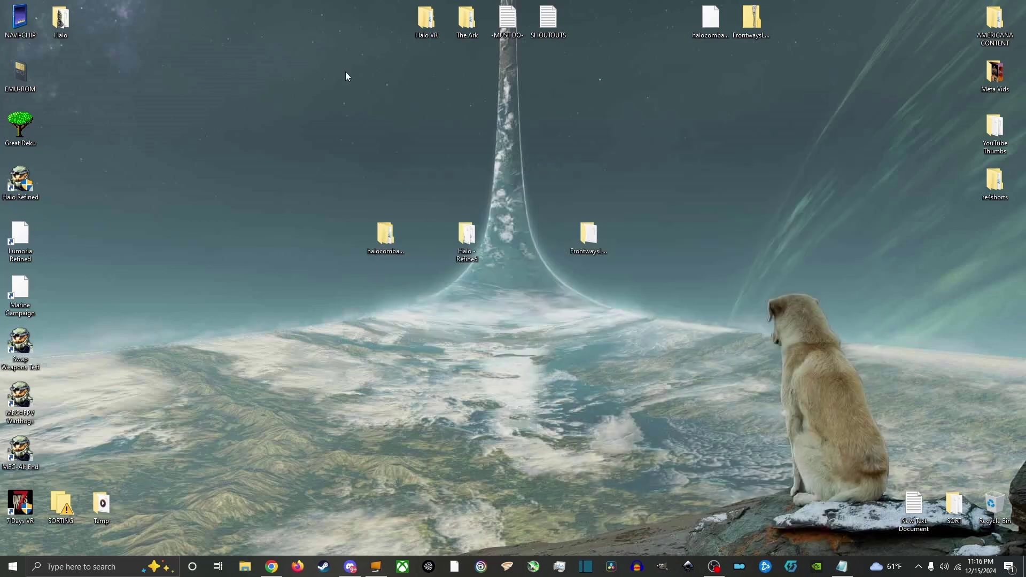
# - Place the installed Halo folder beside Halo - Refined, then open its maps folder and the Halo - Refined folder side by side
pyautogui.moveTo(60, 21); pyautogui.dragTo(677, 39)
pyautogui.moveTo(426, 238); pyautogui.dragTo(422, 234)
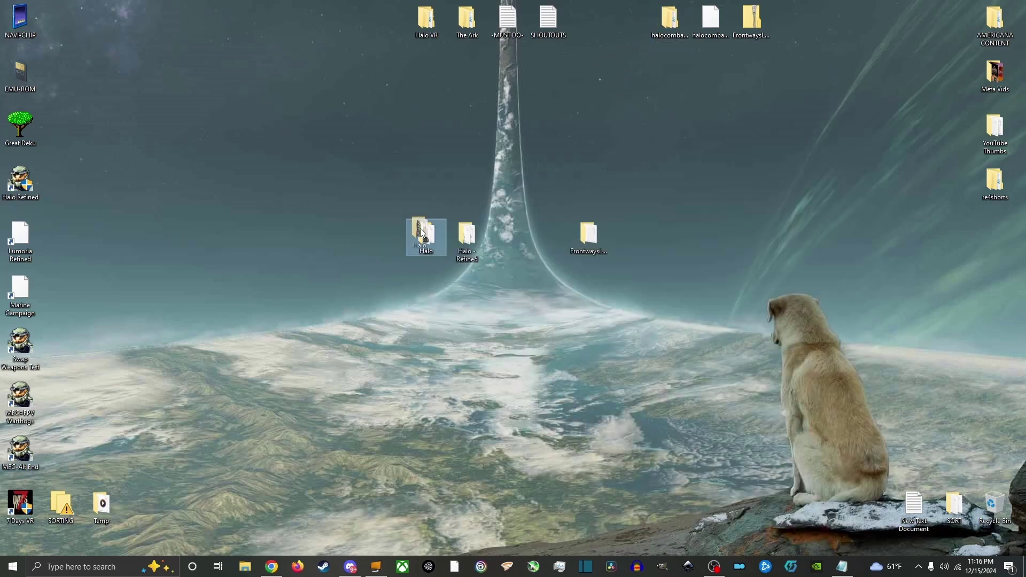
pyautogui.doubleClick(426, 238)
pyautogui.moveTo(744, 96)
pyautogui.mouseDown()
pyautogui.moveTo(472, 99)
pyautogui.moveTo(308, 86)
pyautogui.moveTo(756, 93)
pyautogui.mouseUp()
pyautogui.doubleClick(478, 244)
pyautogui.doubleClick(477, 245)
pyautogui.doubleClick(271, 230)
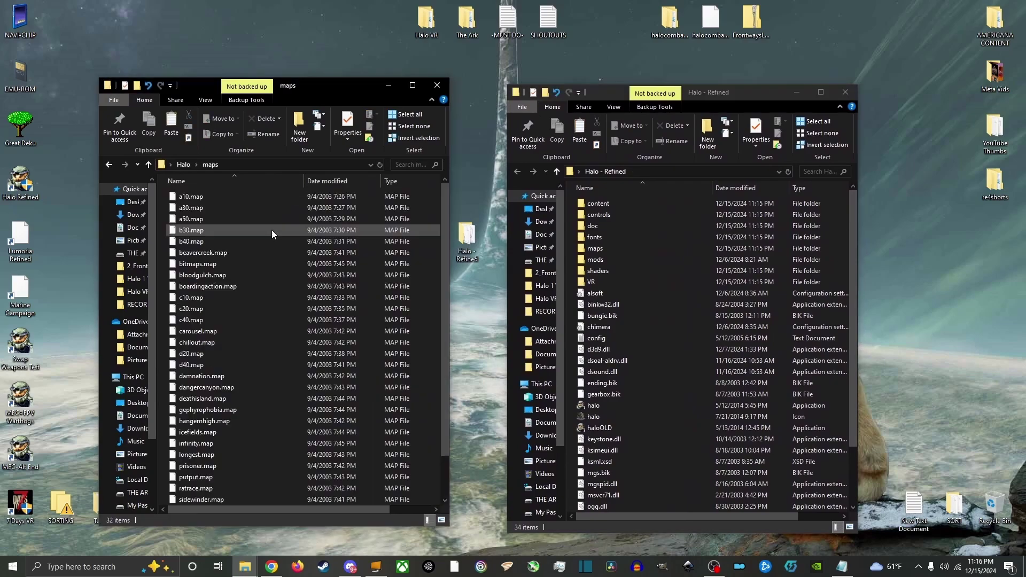
# - Copy sounds.map and ui.map from the installed Halo maps folder into the maps folder of Halo - Refined
pyautogui.scroll(-2, 272, 230)
pyautogui.click(223, 486)
pyautogui.keyDown('ctrl'); pyautogui.click(222, 464); pyautogui.keyUp('ctrl')
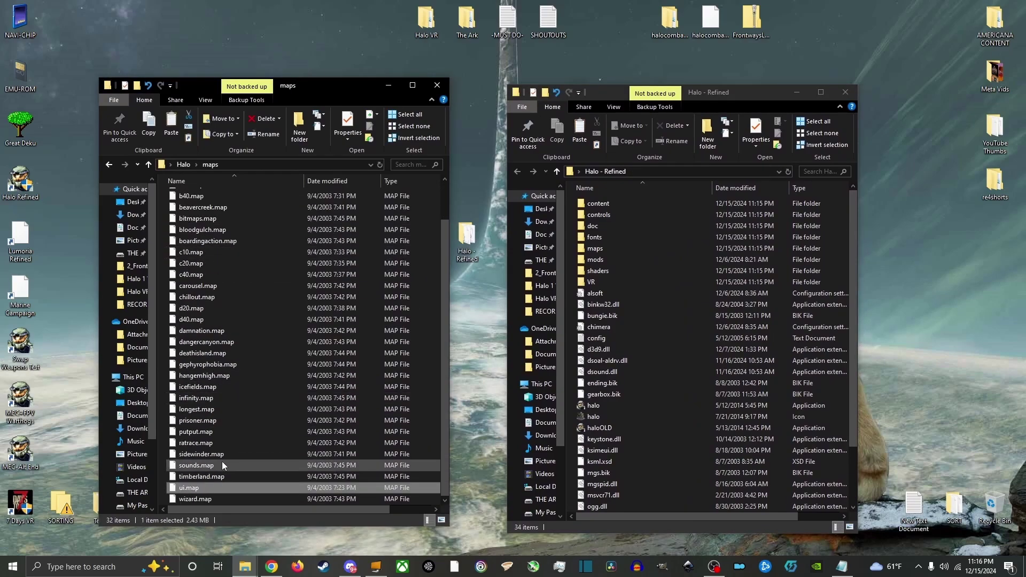
pyautogui.rightClick(220, 466)
pyautogui.click(274, 402)
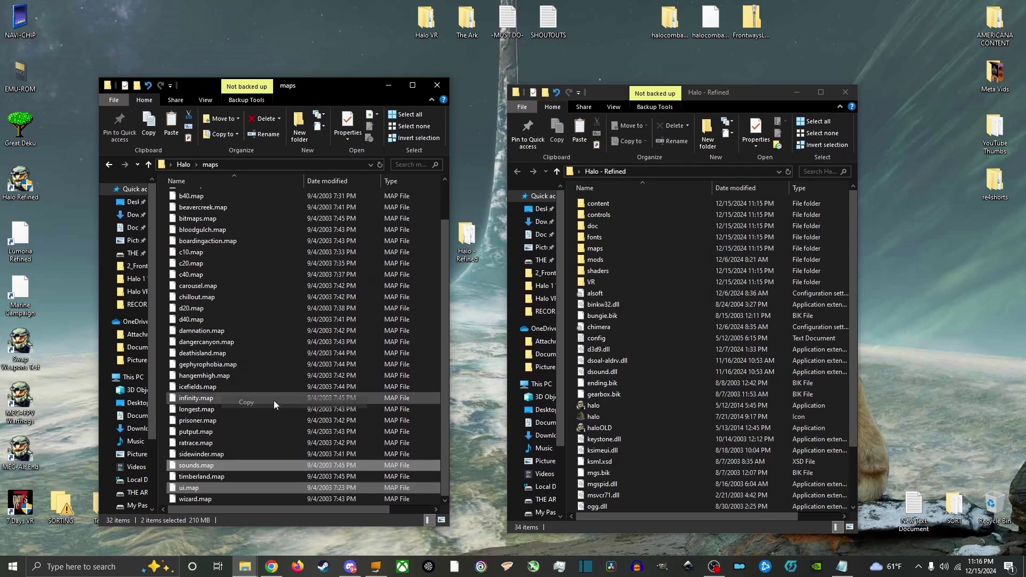
pyautogui.rightClick(609, 248)
pyautogui.click(647, 438)
pyautogui.click(481, 197)
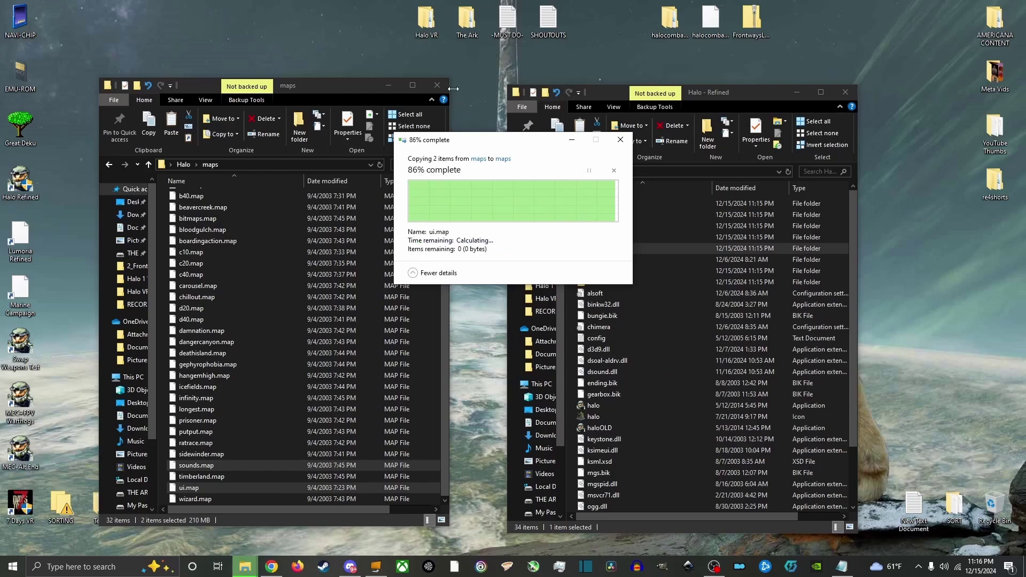
# - Close the installed Halo maps folder and open the FrontwaysLarry_MovementEvolved folder to select the mod files
pyautogui.click(437, 85)
pyautogui.moveTo(770, 90)
pyautogui.mouseDown()
pyautogui.moveTo(367, 76)
pyautogui.moveTo(752, 91)
pyautogui.mouseUp()
pyautogui.click(582, 229)
pyautogui.doubleClick(583, 229)
pyautogui.moveTo(584, 196); pyautogui.dragTo(511, 258)
pyautogui.keyDown('ctrl'); pyautogui.click(659, 299); pyautogui.keyUp('ctrl')
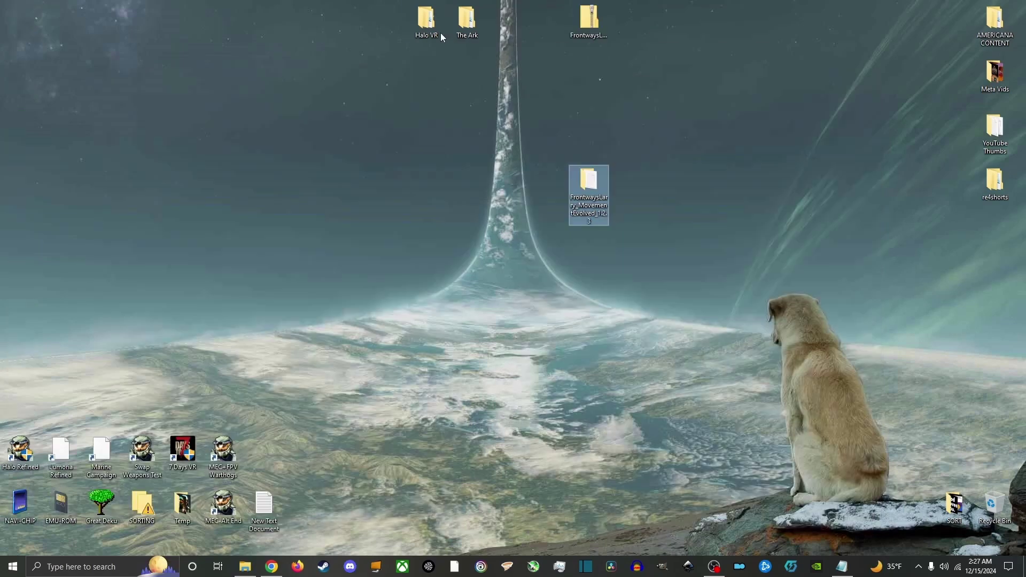
# - Paste a fresh desktop copy of Halo - Refined taken from the Halo VR folder for the FPV Warthogs build
pyautogui.doubleClick(422, 22)
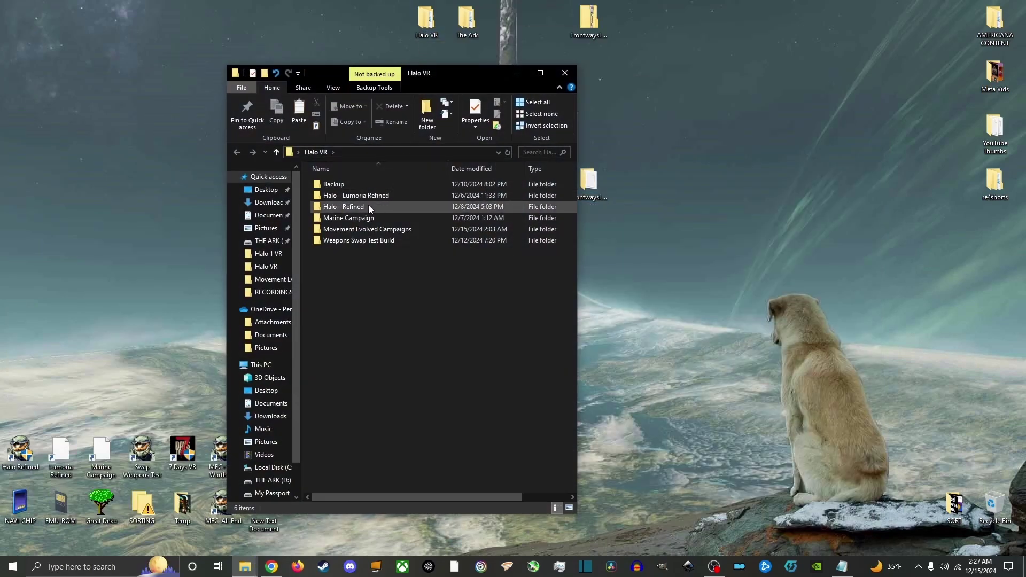
pyautogui.rightClick(368, 208)
pyautogui.click(439, 383)
pyautogui.click(571, 70)
pyautogui.rightClick(463, 184)
pyautogui.click(495, 238)
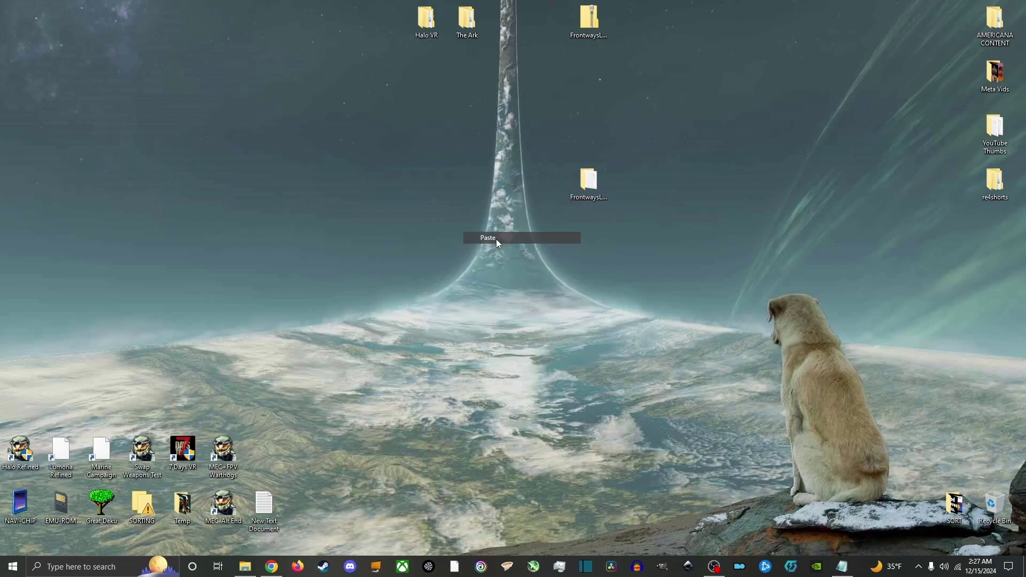
# - Check the full name of the second campaign folder in FrontwaysLarry_MovementEvolved_1.2.3 and rename the desktop Halo - Refined copy to MEC+FPV Warthogs
pyautogui.doubleClick(587, 183)
pyautogui.moveTo(483, 90); pyautogui.dragTo(822, 62)
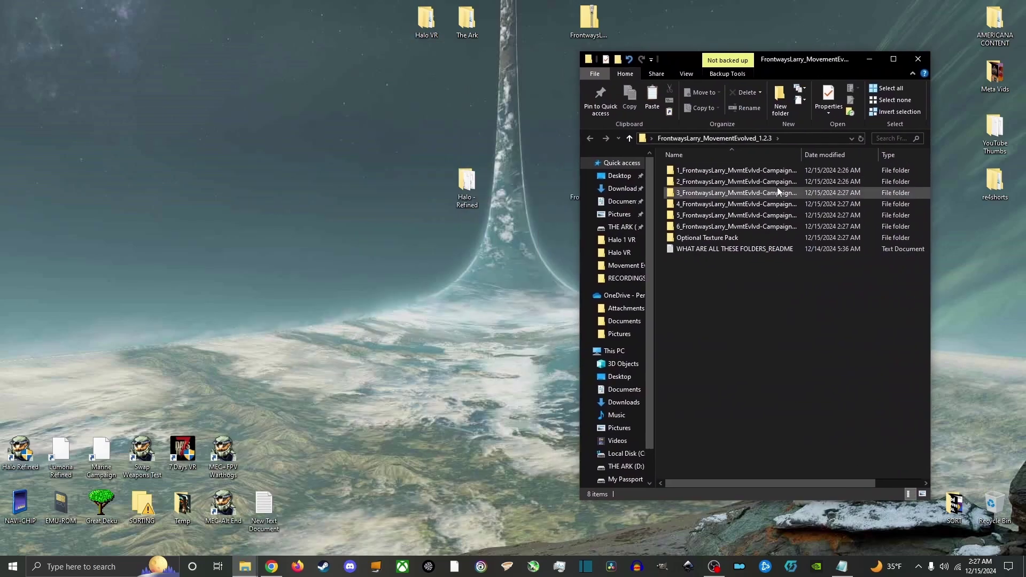
pyautogui.click(779, 181)
pyautogui.click(779, 181)
pyautogui.click(467, 182)
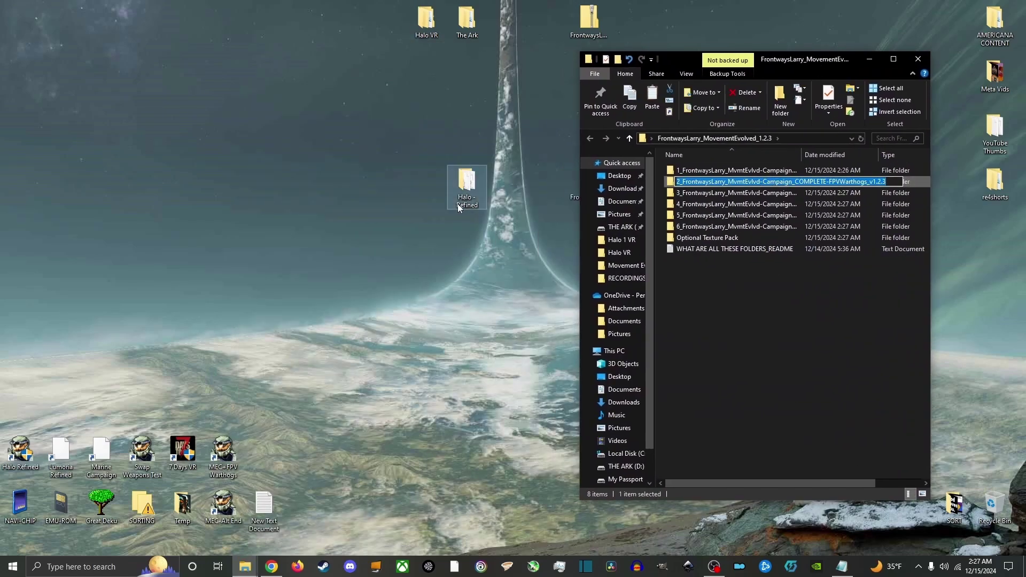
pyautogui.press('F2')
pyautogui.write('MEC+FPV Warthogs')
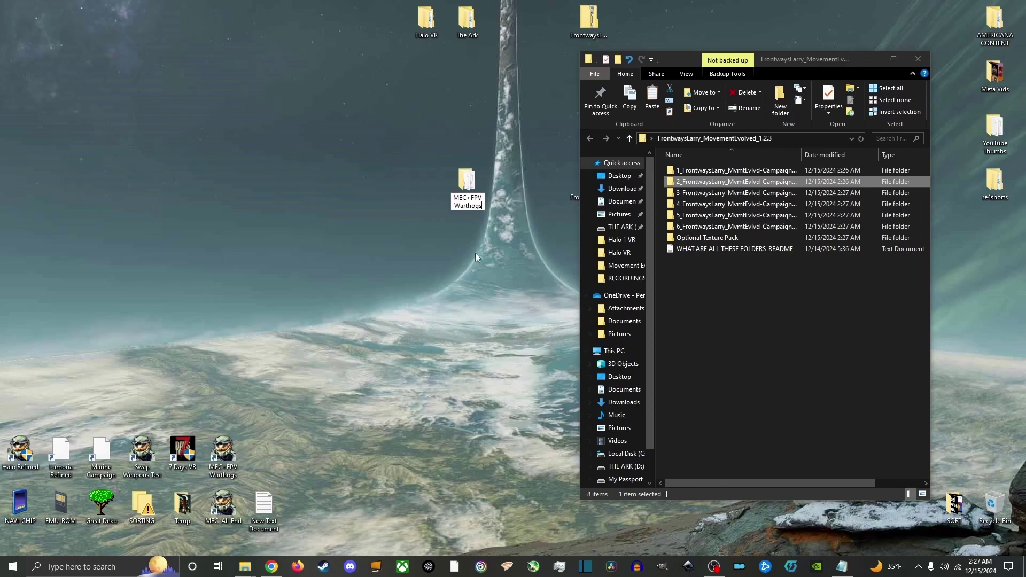
pyautogui.press('Return')
# - Open the COMPLETE-FPVWarthogs campaign folder and the MEC+FPV Warthogs folder side by side
pyautogui.doubleClick(763, 184)
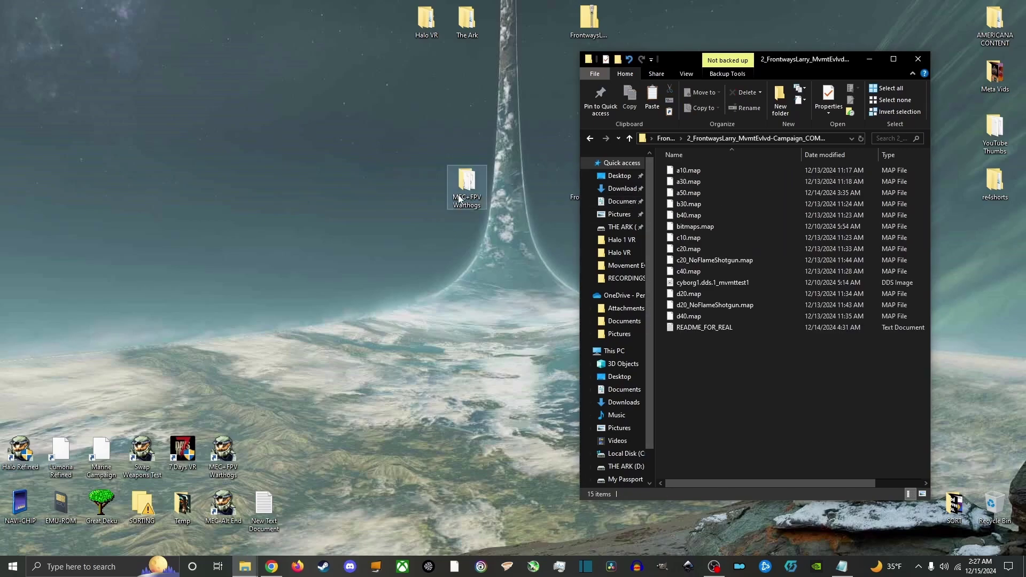
pyautogui.doubleClick(460, 195)
pyautogui.moveTo(852, 76); pyautogui.dragTo(457, 64)
# - Move the campaign maps and bitmaps.map, excluding the NoFlameShotgun variants, into the maps folder of MEC+FPV Warthogs and close the mod folder
pyautogui.click(661, 168)
pyautogui.moveTo(663, 171); pyautogui.dragTo(669, 251)
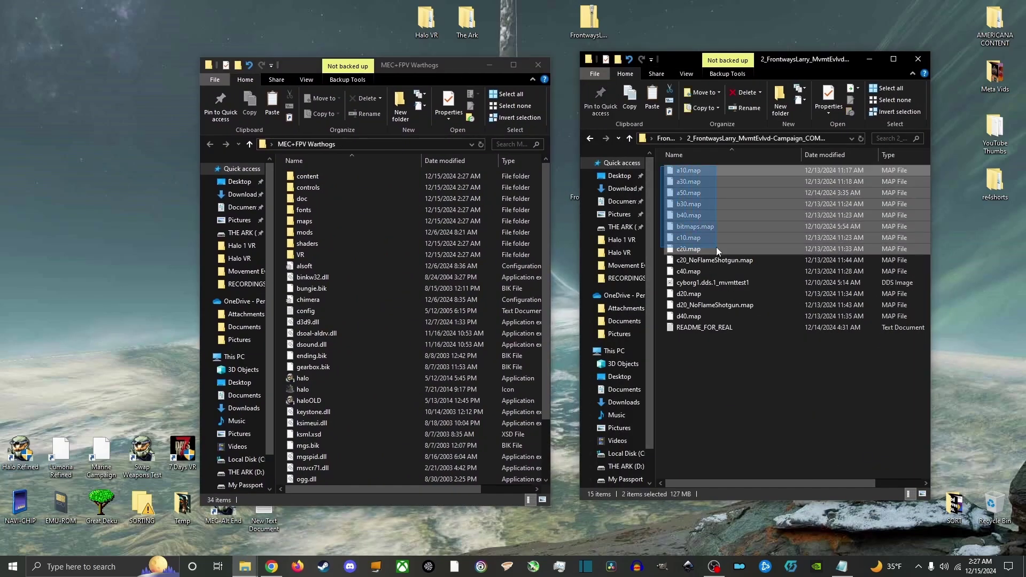
pyautogui.keyDown('ctrl'); pyautogui.click(695, 271); pyautogui.keyUp('ctrl')
pyautogui.keyDown('ctrl'); pyautogui.click(701, 293); pyautogui.keyUp('ctrl')
pyautogui.keyDown('ctrl'); pyautogui.click(716, 319); pyautogui.keyUp('ctrl')
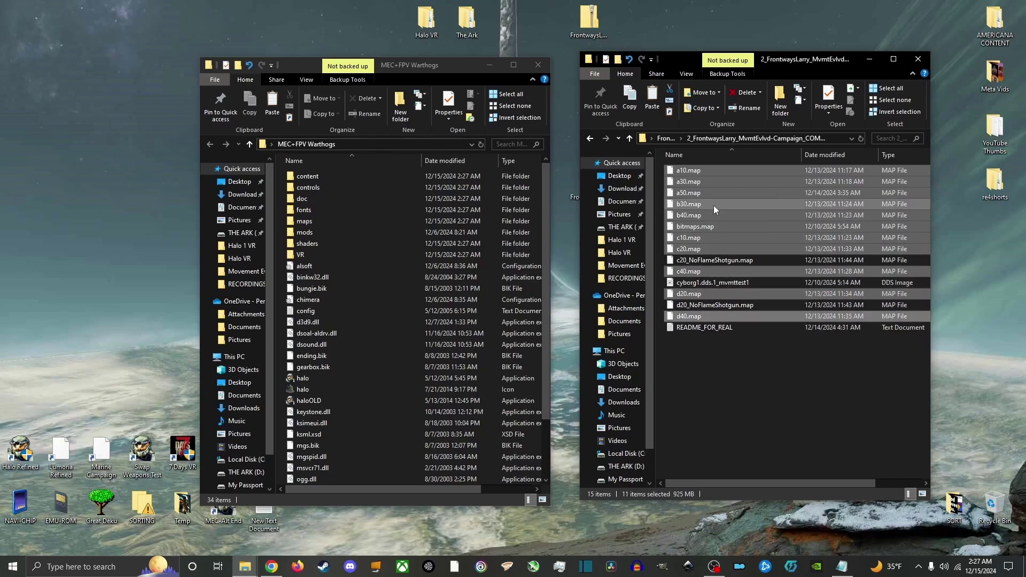
pyautogui.moveTo(716, 320); pyautogui.dragTo(305, 220)
pyautogui.click(460, 197)
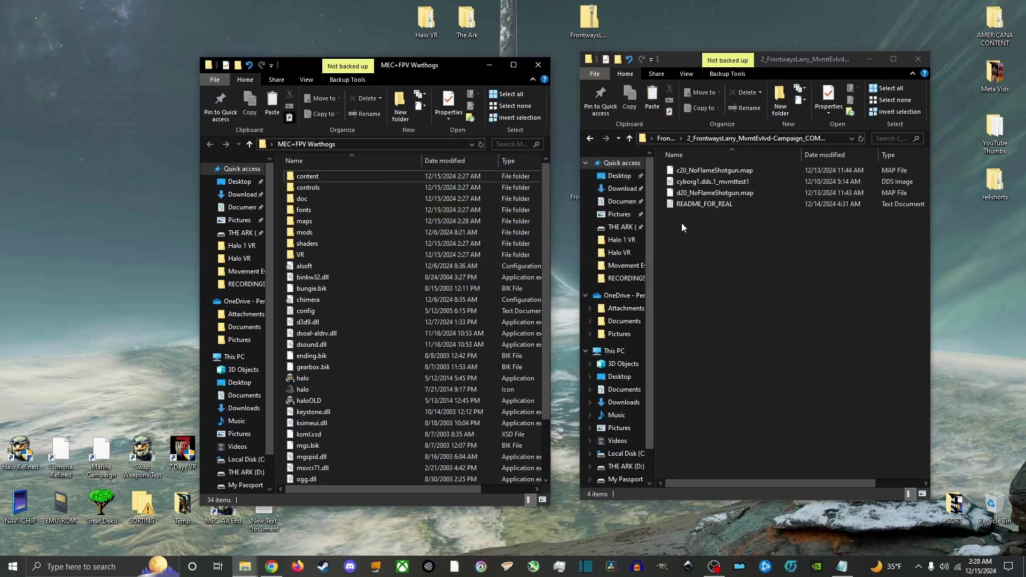
pyautogui.click(917, 59)
# - Create a desktop shortcut to the halo application in the MEC+FPV Warthogs folder
pyautogui.rightClick(342, 379)
pyautogui.moveTo(406, 279)
pyautogui.click(541, 303)
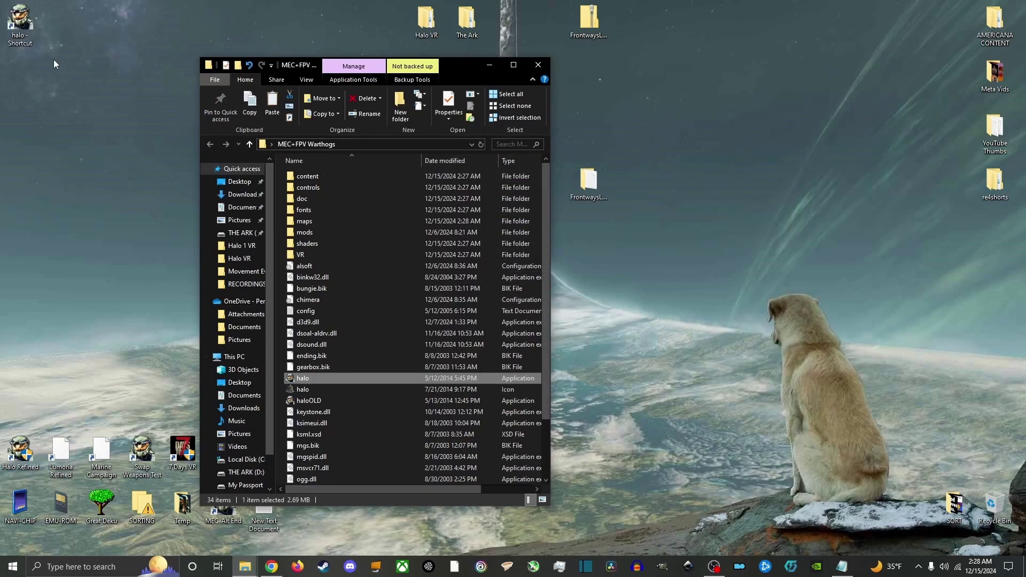
# - Rename the new halo desktop shortcut to FPV Warthogs and move it to the middle of the desktop
pyautogui.click(23, 37)
pyautogui.press('F2')
pyautogui.write('FPV Warthogs')
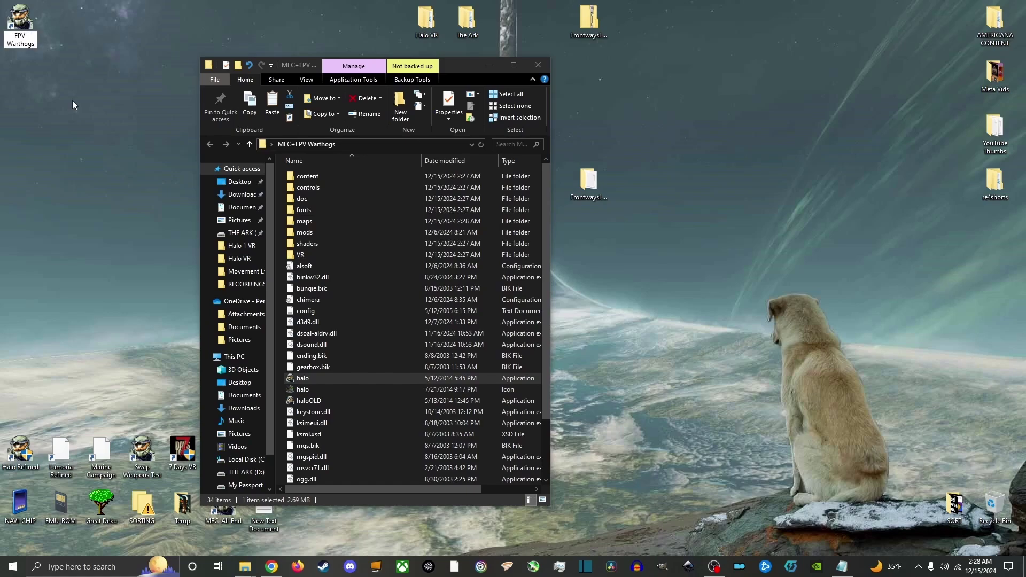
pyautogui.press('Return')
pyautogui.click(537, 64)
pyautogui.moveTo(20, 19); pyautogui.dragTo(425, 185)
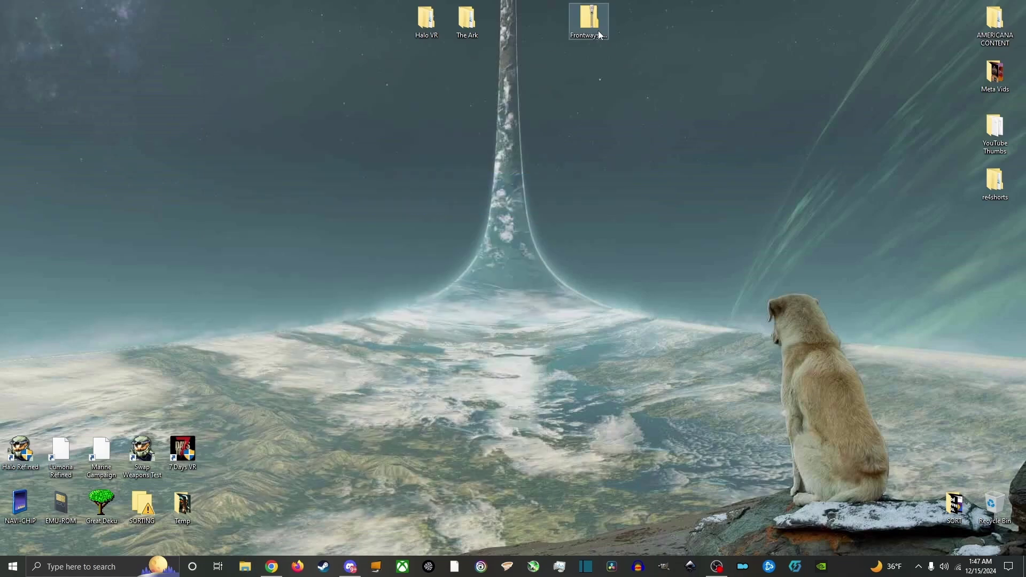
# - Extract the FrontwaysLarry_MovementEvolved_1.2.3 archive with 7-Zip into its own folder on the desktop and move the archive out of the way
pyautogui.moveTo(600, 35); pyautogui.dragTo(588, 251)
pyautogui.rightClick(589, 251)
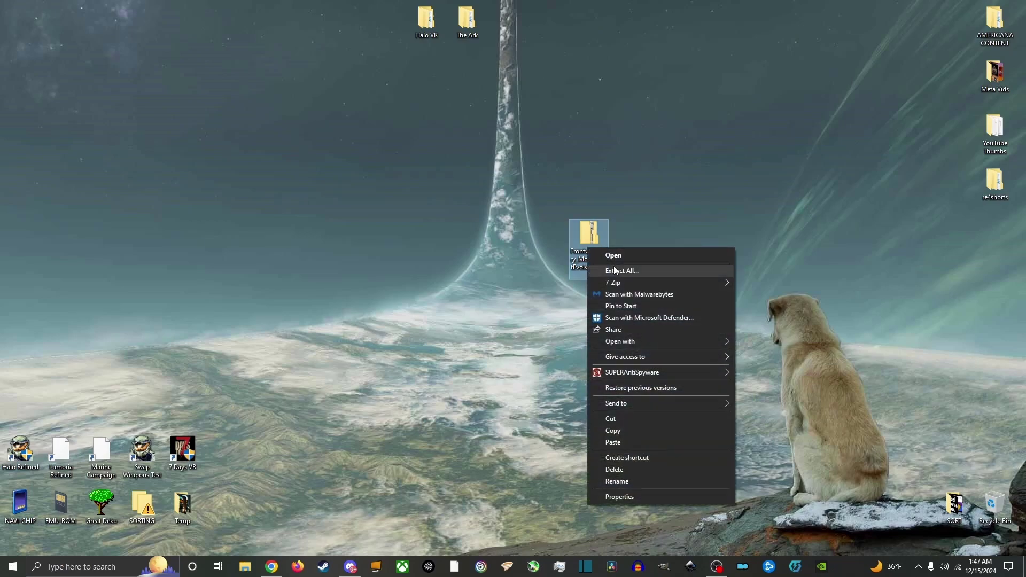
pyautogui.moveTo(665, 282)
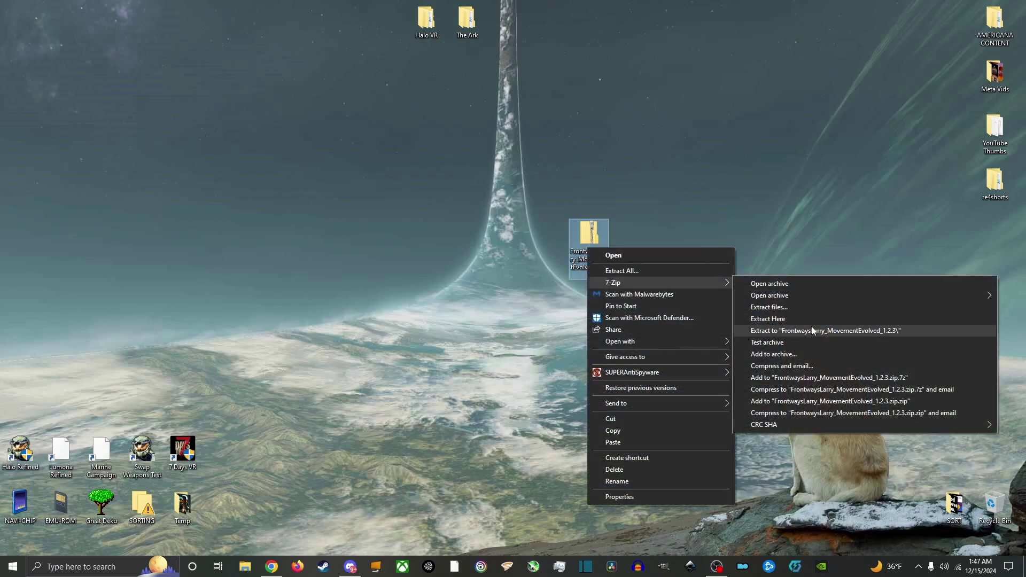
pyautogui.click(791, 331)
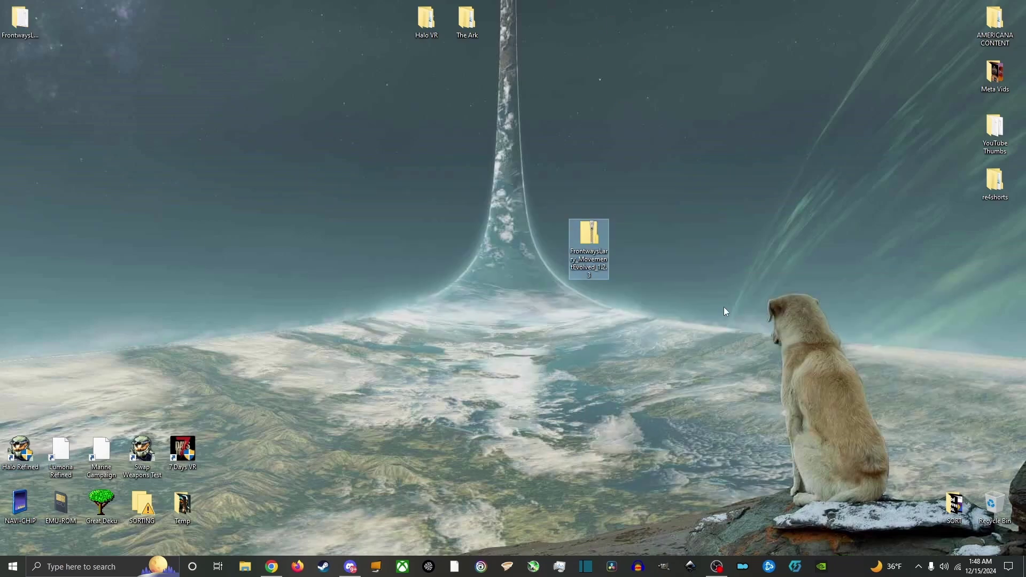
pyautogui.moveTo(575, 235); pyautogui.dragTo(595, 40)
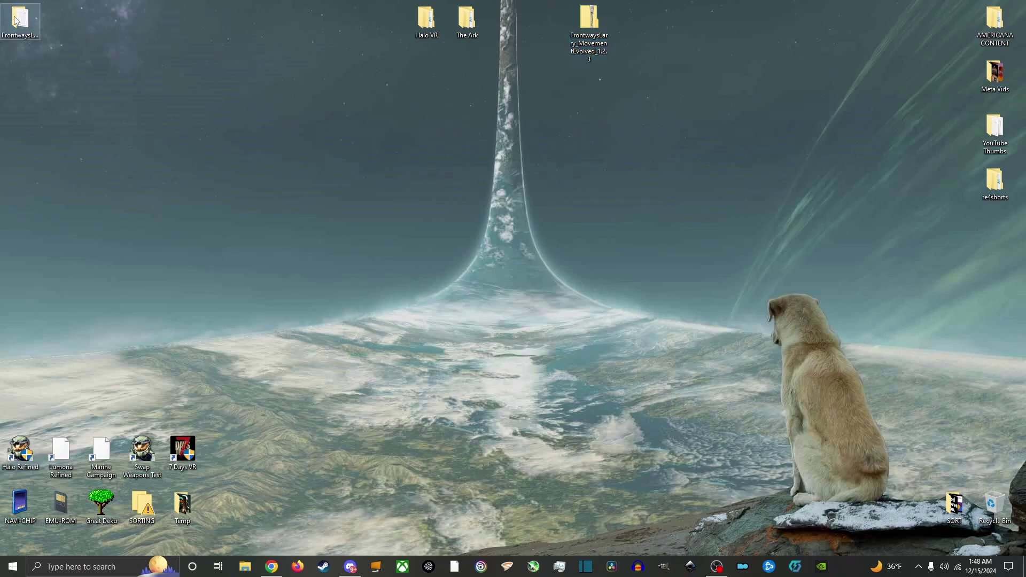
# - Move the extracted FrontwaysLarry_MovementEvolved_1.2.3 folder to the middle of the desktop and open it
pyautogui.moveTo(20, 22); pyautogui.dragTo(587, 231)
pyautogui.doubleClick(587, 233)
pyautogui.moveTo(417, 69); pyautogui.dragTo(800, 65)
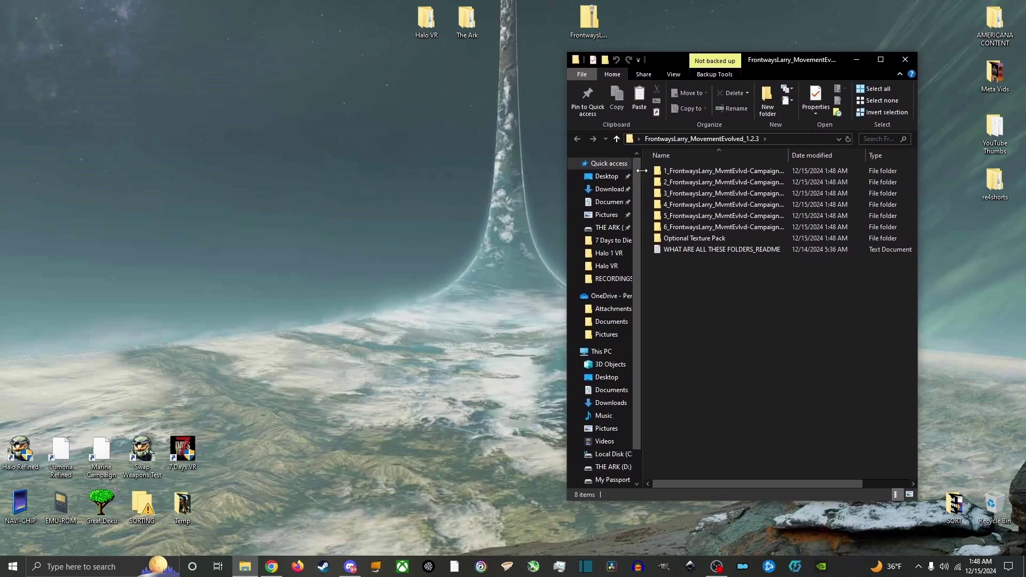
pyautogui.moveTo(646, 168); pyautogui.dragTo(694, 229)
pyautogui.click(698, 285)
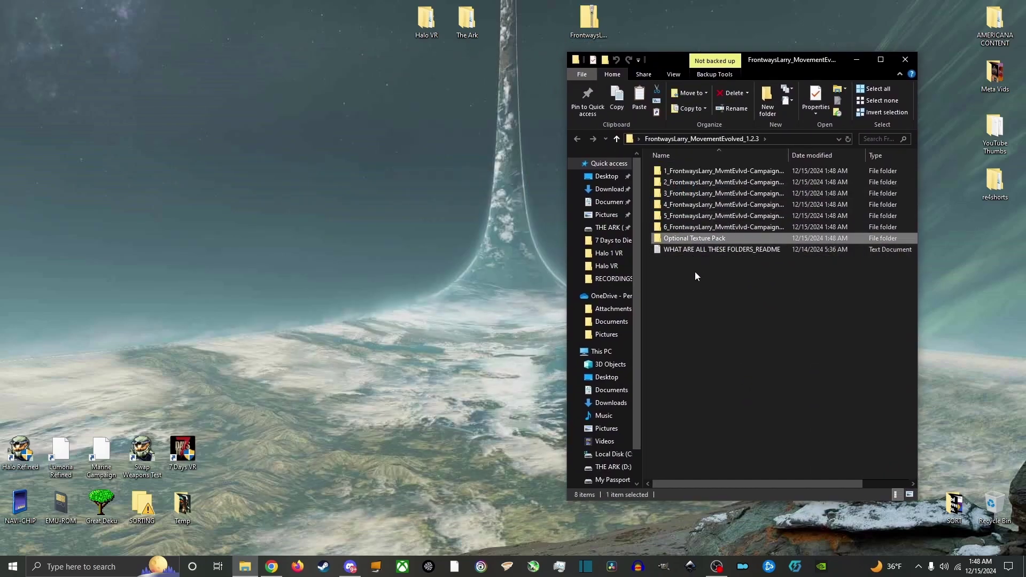
# - Examine the first campaign folder, including its OPTIONAL-ENDING_SuperSprint subfolder and the NoFlameShotgun variants of c20.map and d20.map
pyautogui.doubleClick(705, 171)
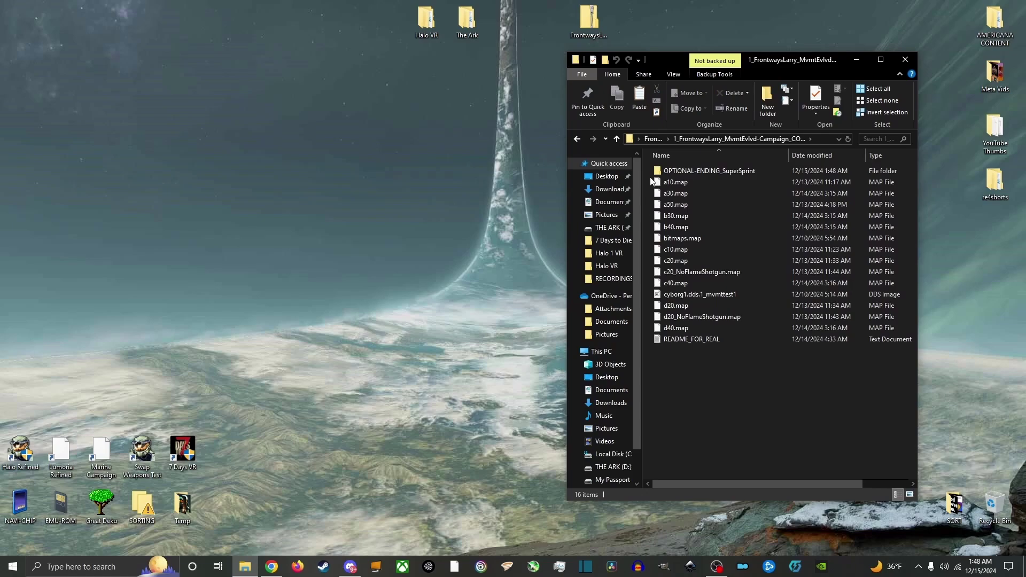
pyautogui.doubleClick(674, 171)
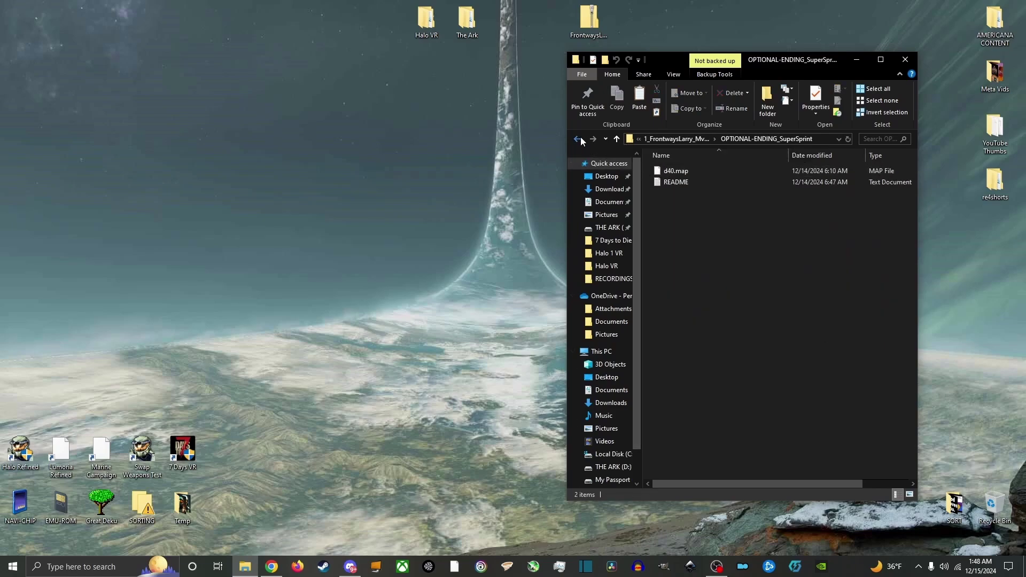
pyautogui.click(578, 139)
pyautogui.click(694, 272)
pyautogui.click(695, 317)
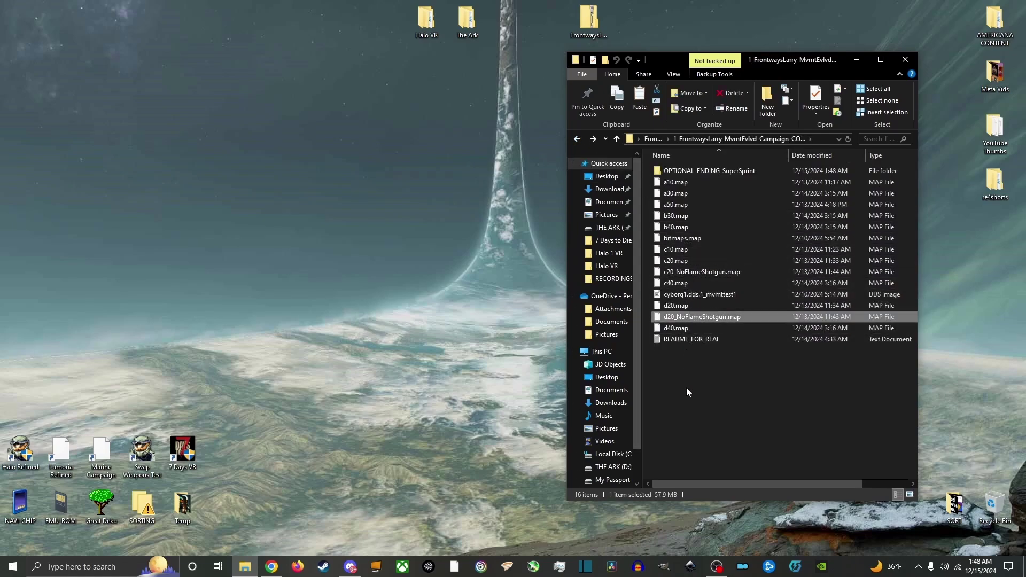
pyautogui.click(578, 139)
# - Examine the contents of campaign folders 2 to 5 and the Optional Texture Pack folder
pyautogui.doubleClick(690, 182)
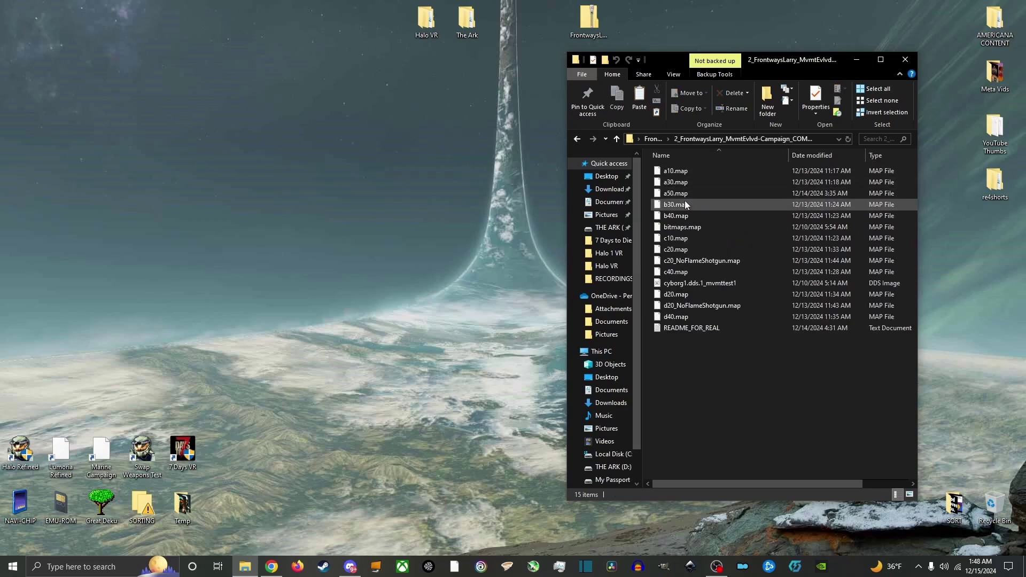
pyautogui.click(577, 138)
pyautogui.doubleClick(695, 193)
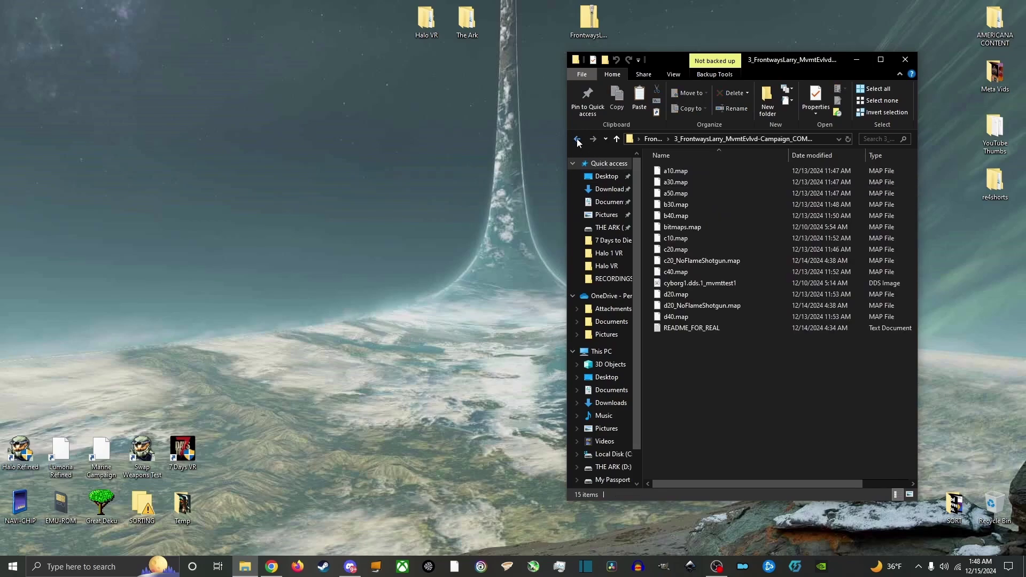
pyautogui.click(577, 139)
pyautogui.doubleClick(695, 205)
pyautogui.click(577, 139)
pyautogui.doubleClick(690, 217)
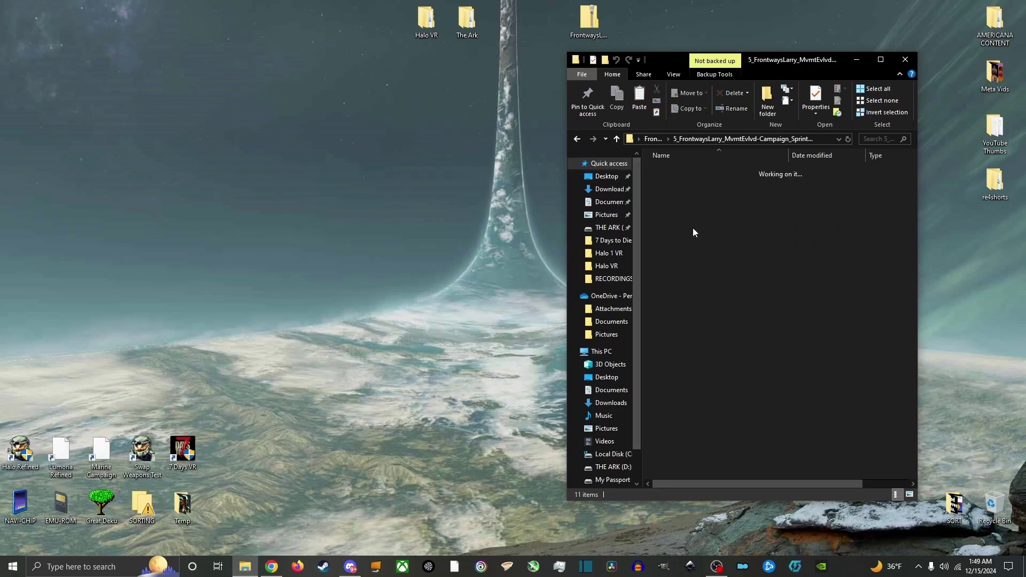
pyautogui.hotkey('alt', 'Left')
pyautogui.doubleClick(692, 238)
pyautogui.hotkey('alt', 'Left')
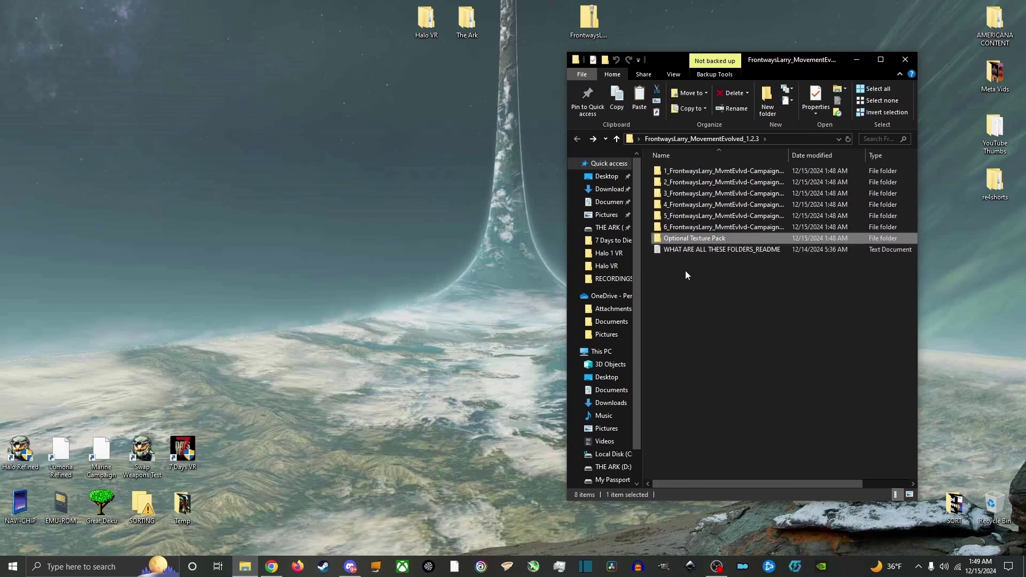
pyautogui.click(686, 275)
# - Create a new desktop folder named Movement Evolved Campaigns
pyautogui.rightClick(456, 220)
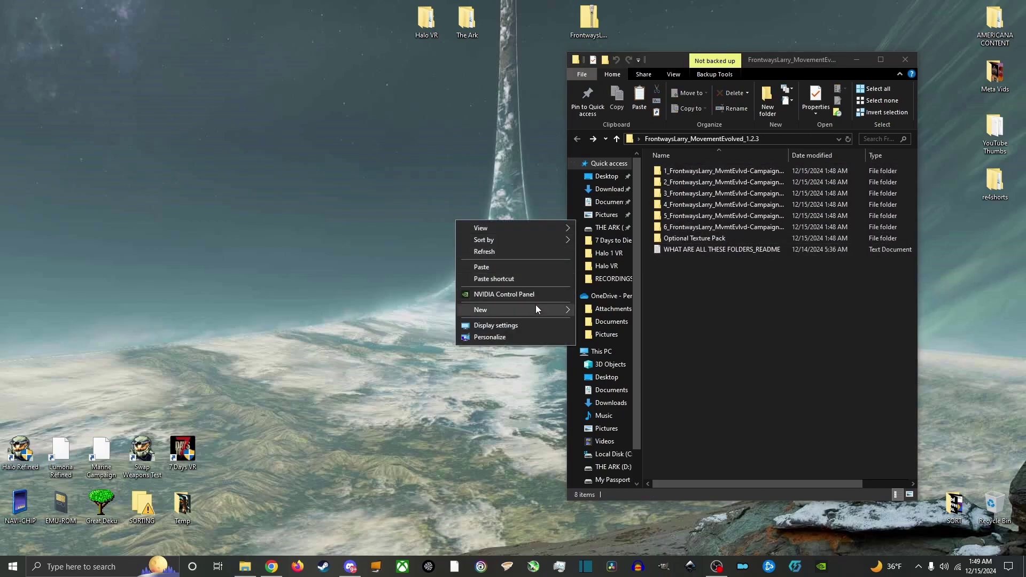
pyautogui.moveTo(536, 309)
pyautogui.click(601, 310)
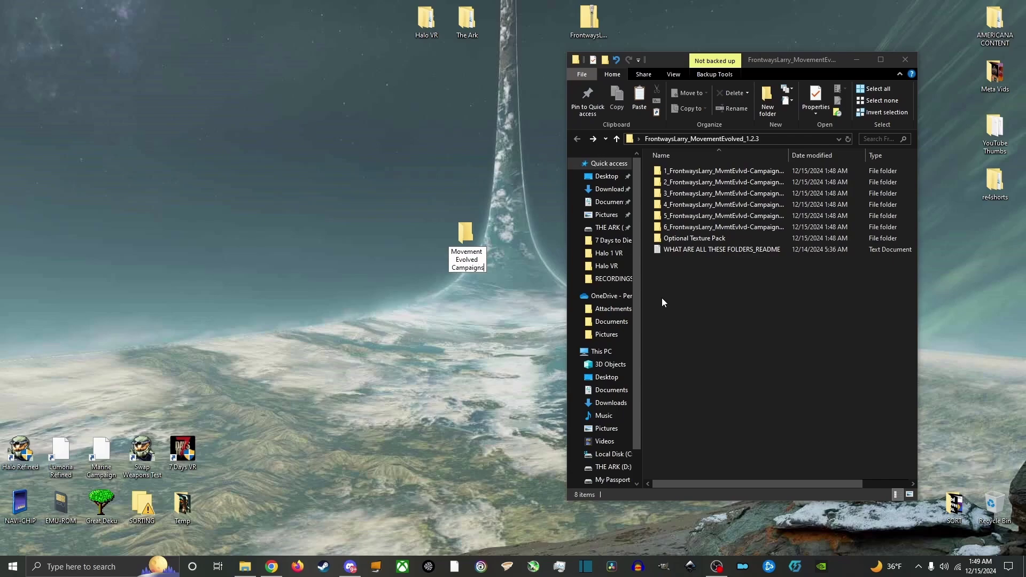
pyautogui.press('Return')
# - Shorten the names of the first two campaign folders to COMPLETE_v1.2.3 and COMPLETE-FPVWarthogs_v1.2.3
pyautogui.click(775, 171)
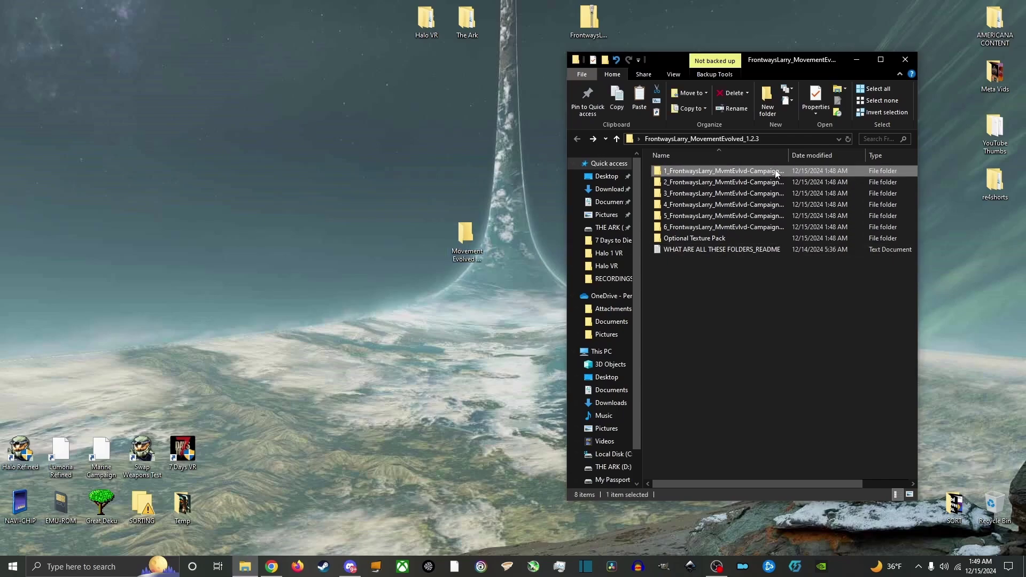
pyautogui.click(775, 171)
pyautogui.moveTo(782, 171); pyautogui.dragTo(630, 176)
pyautogui.press('BackSpace')
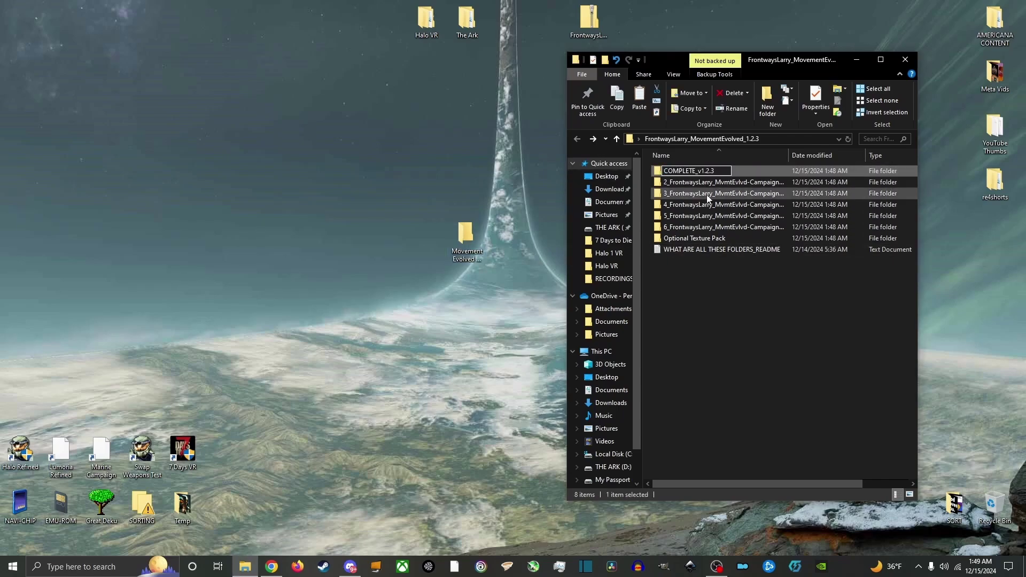
pyautogui.click(753, 183)
pyautogui.click(779, 182)
pyautogui.moveTo(781, 182); pyautogui.dragTo(642, 189)
pyautogui.press('BackSpace')
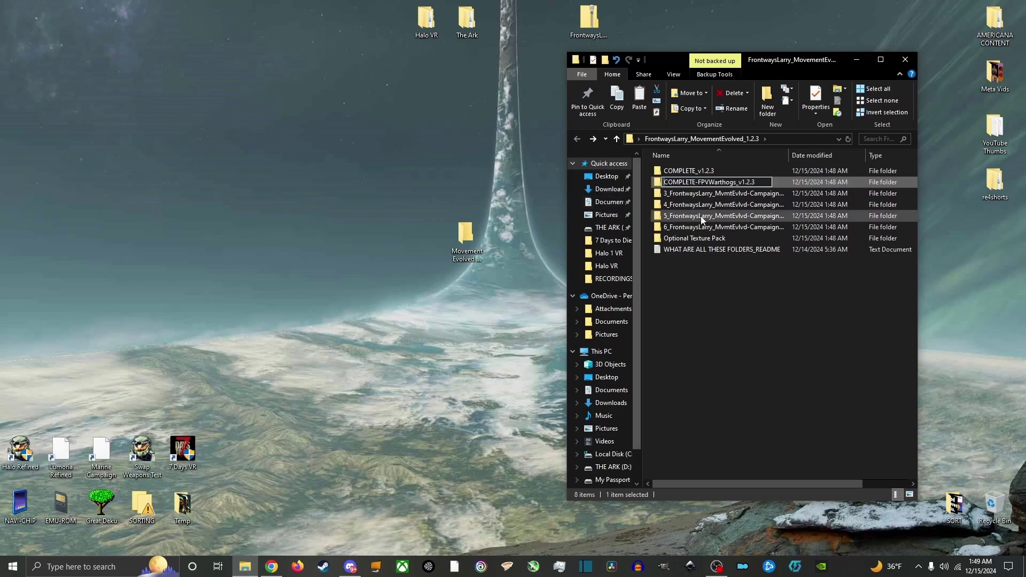
# - Shorten the names of campaign folders 3 and 4 to COMPLETE-NoWallRunning_v1.2.3 and FPV-WarthogsOnly_v1.2.3
pyautogui.click(776, 190)
pyautogui.click(783, 195)
pyautogui.moveTo(782, 193); pyautogui.dragTo(634, 201)
pyautogui.press('BackSpace')
pyautogui.click(778, 208)
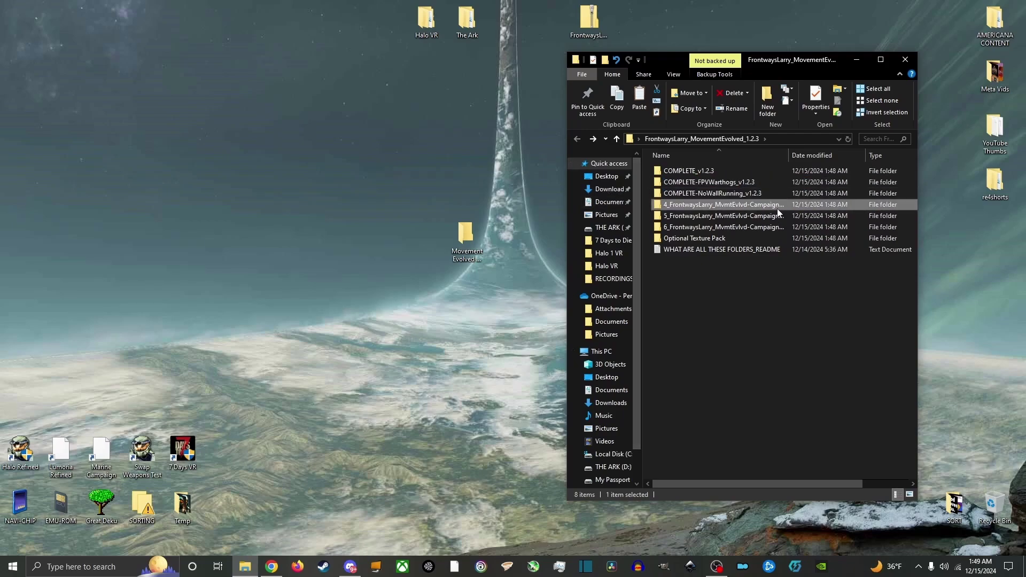
pyautogui.click(777, 207)
pyautogui.moveTo(783, 205); pyautogui.dragTo(657, 204)
pyautogui.press('BackSpace')
# - Shorten the names of campaign folders 5 and 6 to _Sprint+FPV-Warthogs_v1.2.3 and _SprintOnly_v1.2.3
pyautogui.click(780, 216)
pyautogui.click(780, 216)
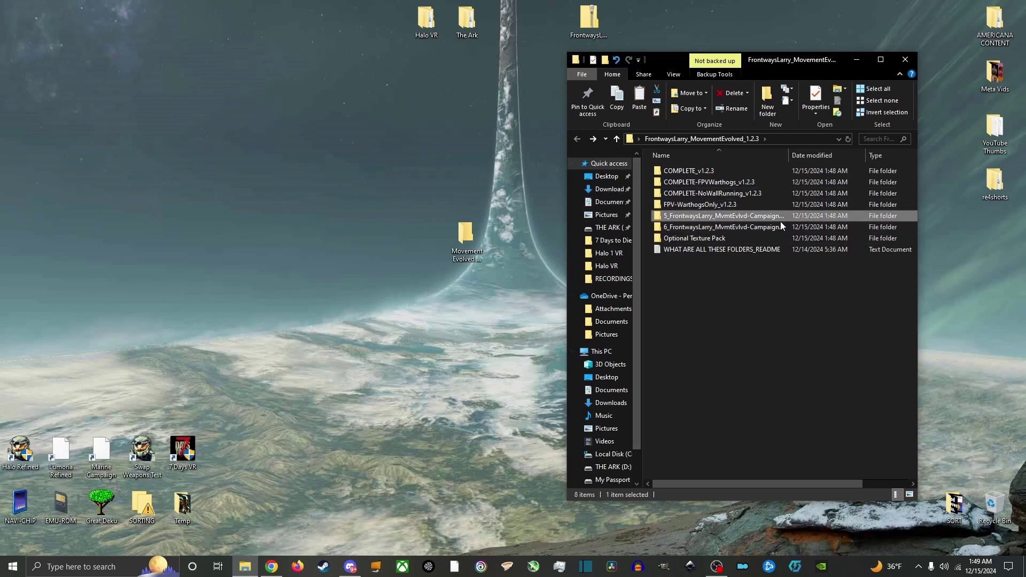
pyautogui.moveTo(776, 216); pyautogui.dragTo(658, 216)
pyautogui.press('BackSpace')
pyautogui.click(780, 227)
pyautogui.click(780, 227)
pyautogui.moveTo(781, 227); pyautogui.dragTo(658, 228)
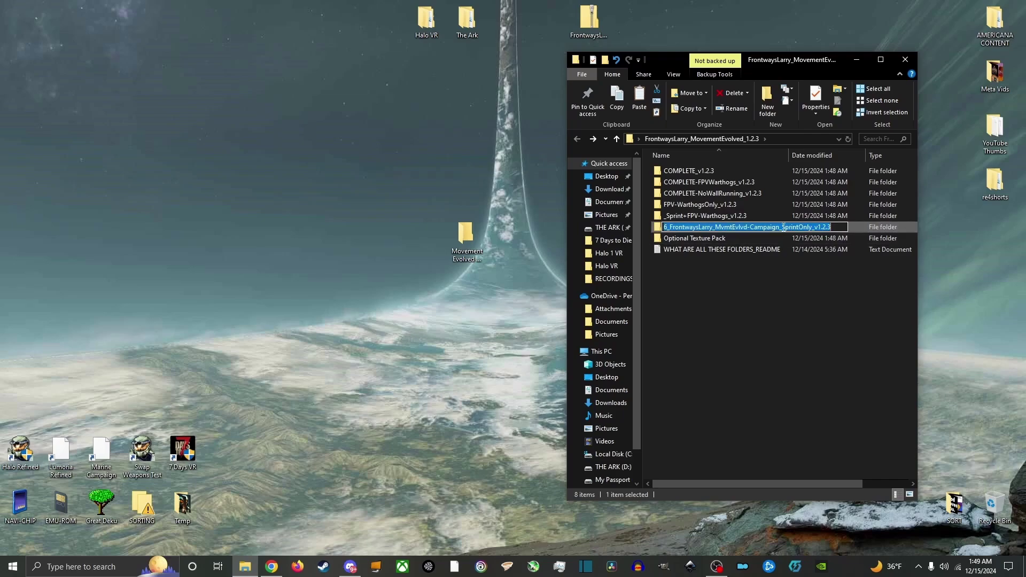
pyautogui.press('BackSpace')
pyautogui.click(779, 238)
pyautogui.click(736, 277)
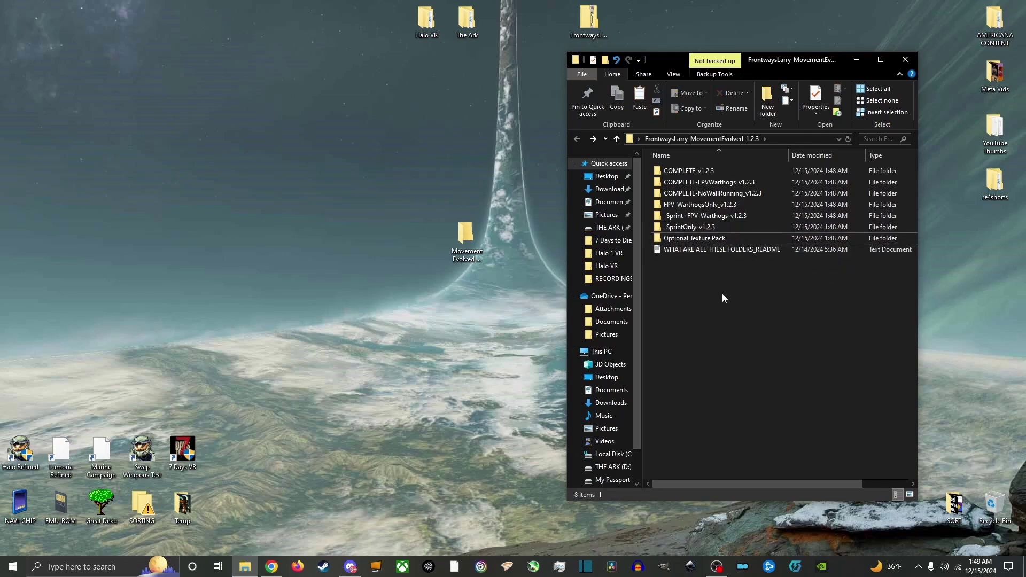
# - Copy the Halo - Refined folder from the Halo VR folder to the desktop and close the Halo VR folder
pyautogui.doubleClick(432, 35)
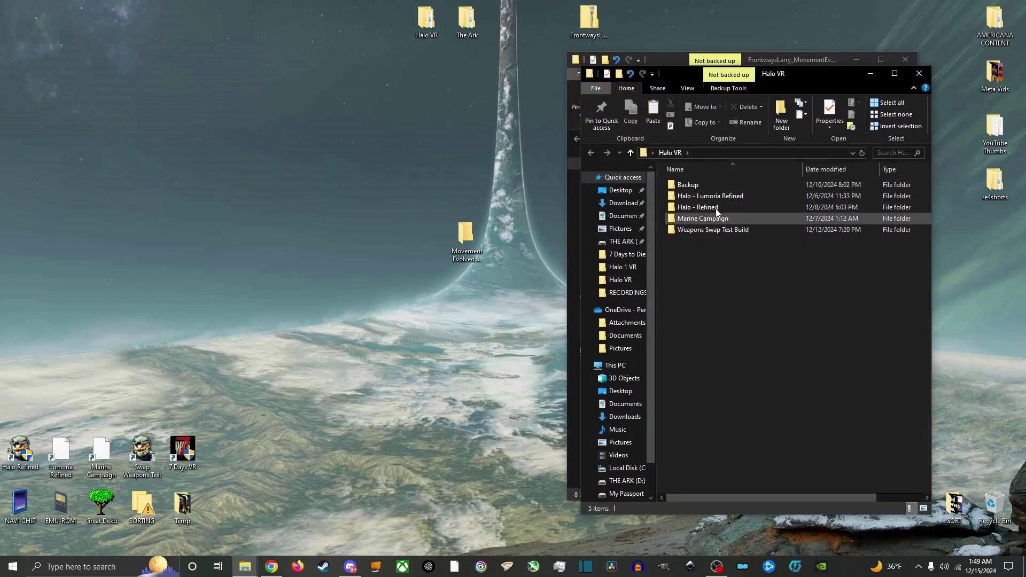
pyautogui.rightClick(716, 209)
pyautogui.click(895, 216)
pyautogui.click(918, 74)
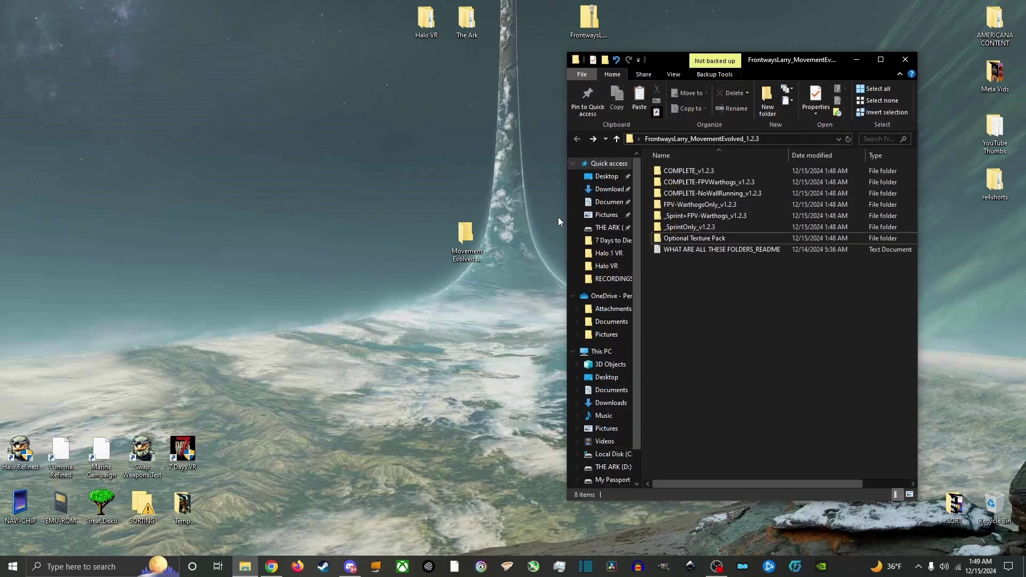
pyautogui.rightClick(410, 251)
pyautogui.click(458, 294)
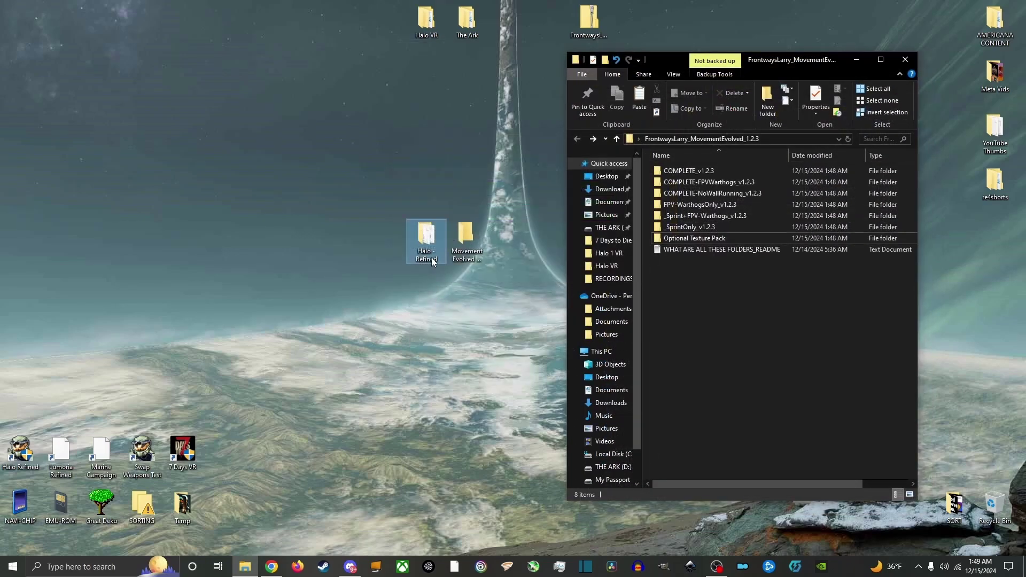
# - Rename the desktop copy of Halo - Refined as MEC and move it into the Movement Evolved Campaigns folder
pyautogui.click(431, 258)
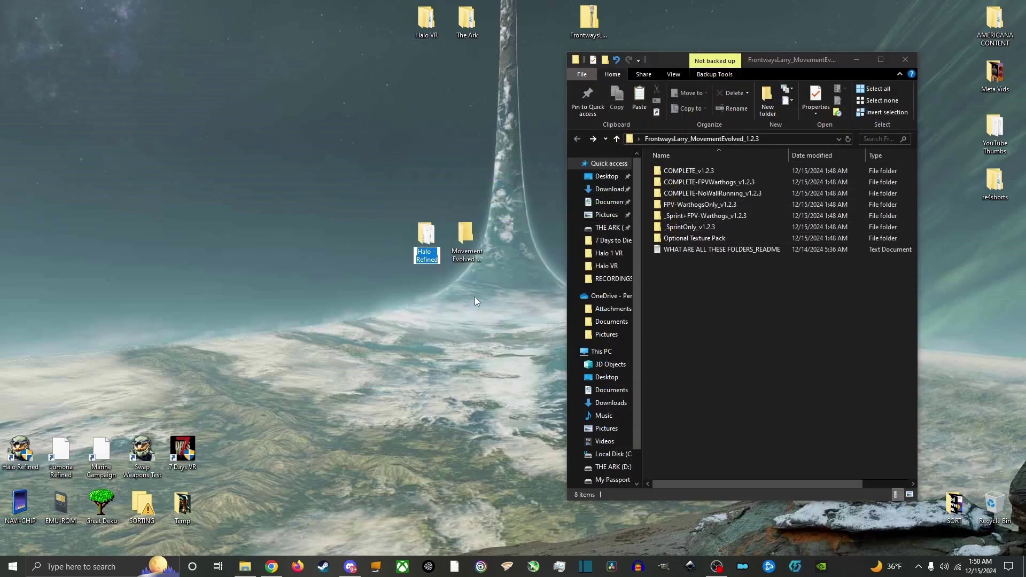
pyautogui.write('MEC-')
pyautogui.press('BackSpace')
pyautogui.moveTo(426, 234); pyautogui.dragTo(465, 236)
# - Paste another Halo - Refined copy on the desktop, named MEC-Alt End, and move it into Movement Evolved Campaigns
pyautogui.rightClick(422, 248)
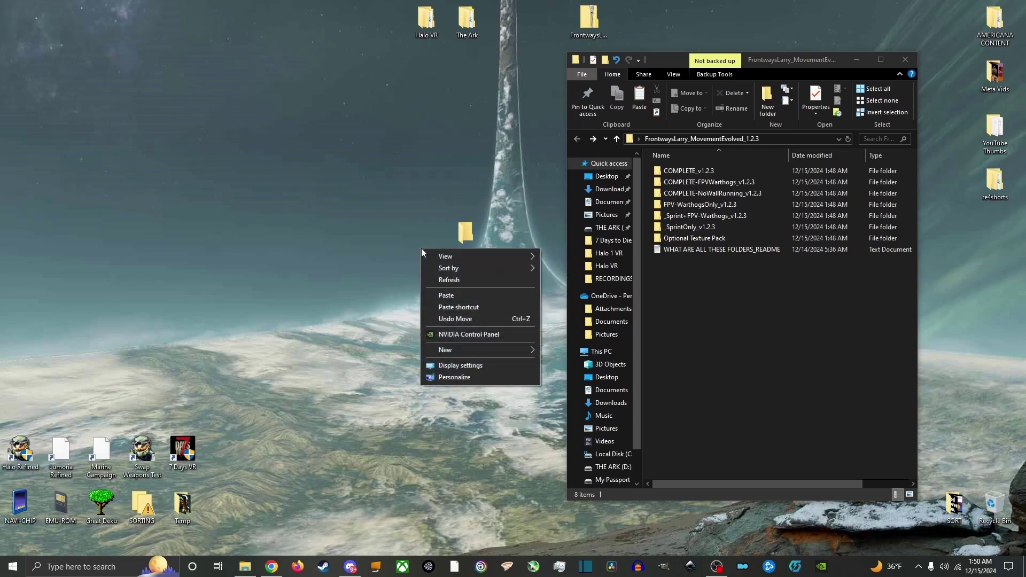
pyautogui.click(465, 296)
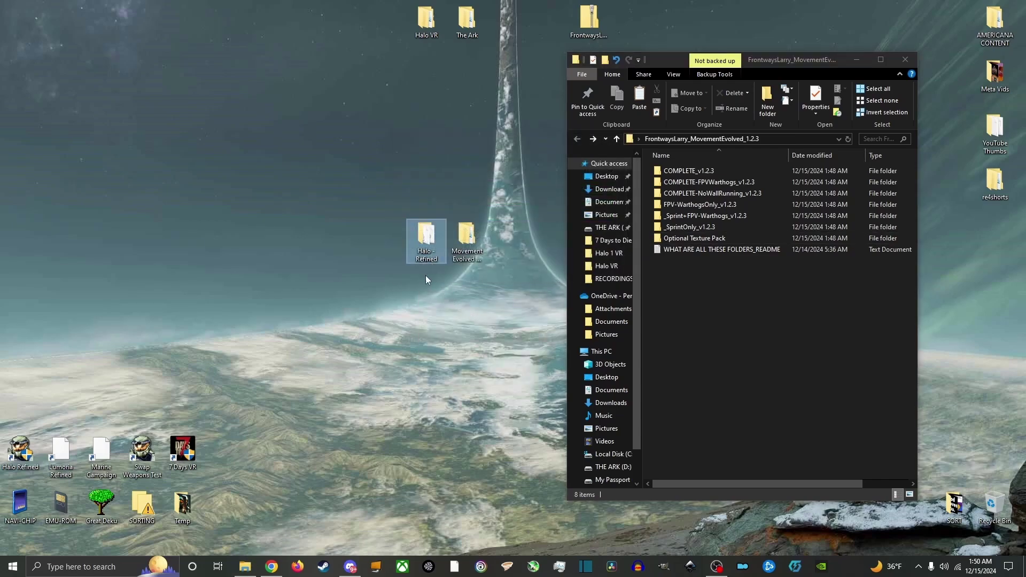
pyautogui.write('MEC-')
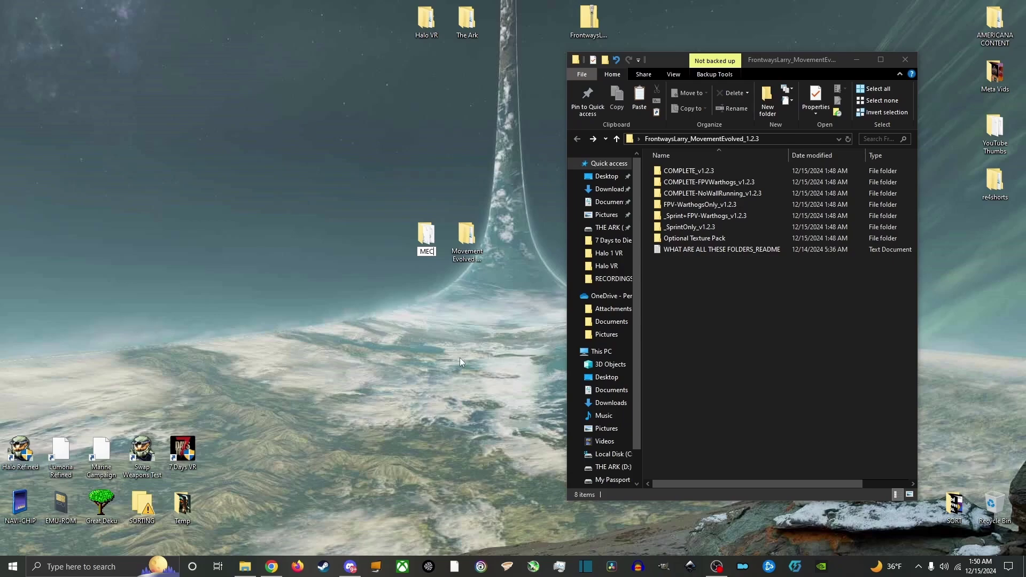
pyautogui.write('lt End')
pyautogui.press('Return')
pyautogui.moveTo(435, 239); pyautogui.dragTo(467, 246)
# - Paste another Halo - Refined copy on the desktop, named MEC-No Flame, and move it into Movement Evolved Campaigns
pyautogui.rightClick(419, 243)
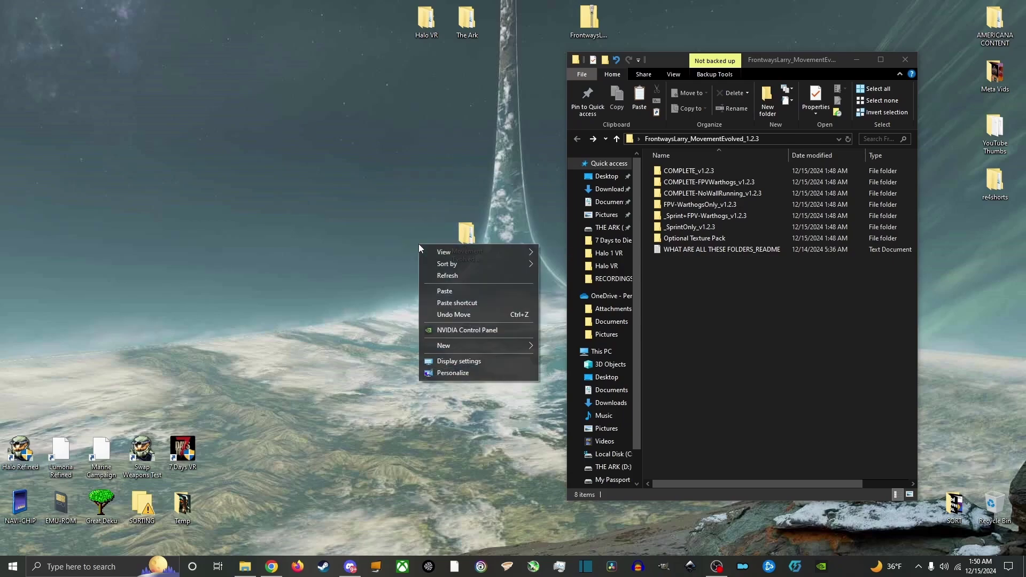
pyautogui.click(443, 295)
pyautogui.moveTo(425, 204); pyautogui.dragTo(431, 255)
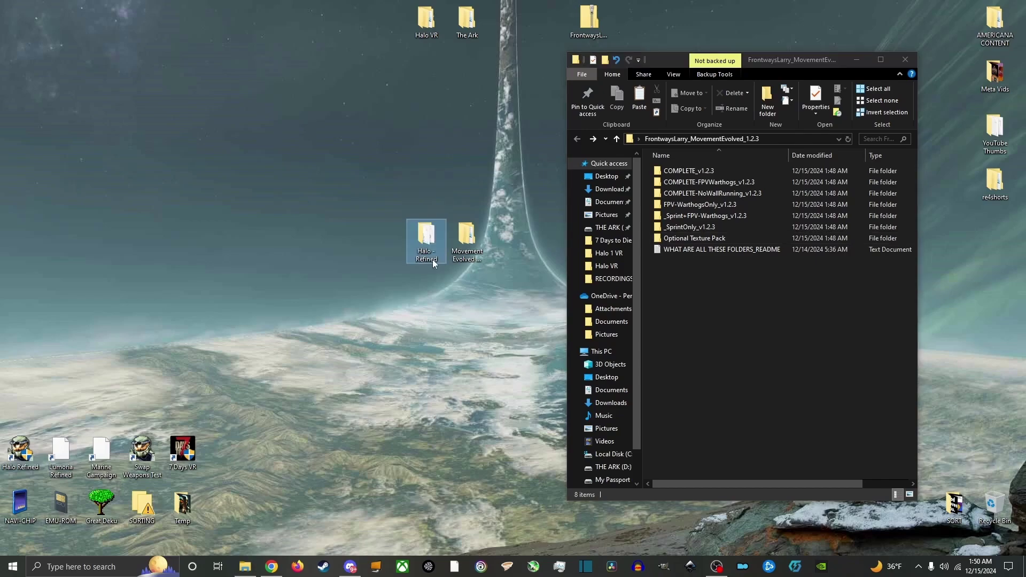
pyautogui.press('F2')
pyautogui.write('MEC-No F')
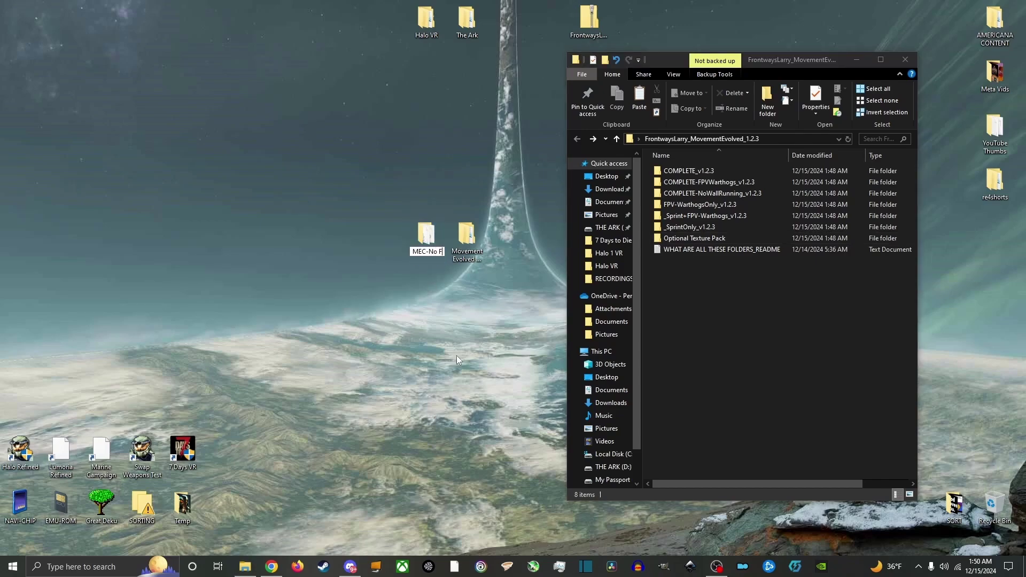
pyautogui.press('Return')
pyautogui.moveTo(426, 235); pyautogui.dragTo(461, 244)
# - Paste another Halo - Refined copy on the desktop, named MEC-No Flame+Alt End, and move it into Movement Evolved Campaigns
pyautogui.rightClick(419, 246)
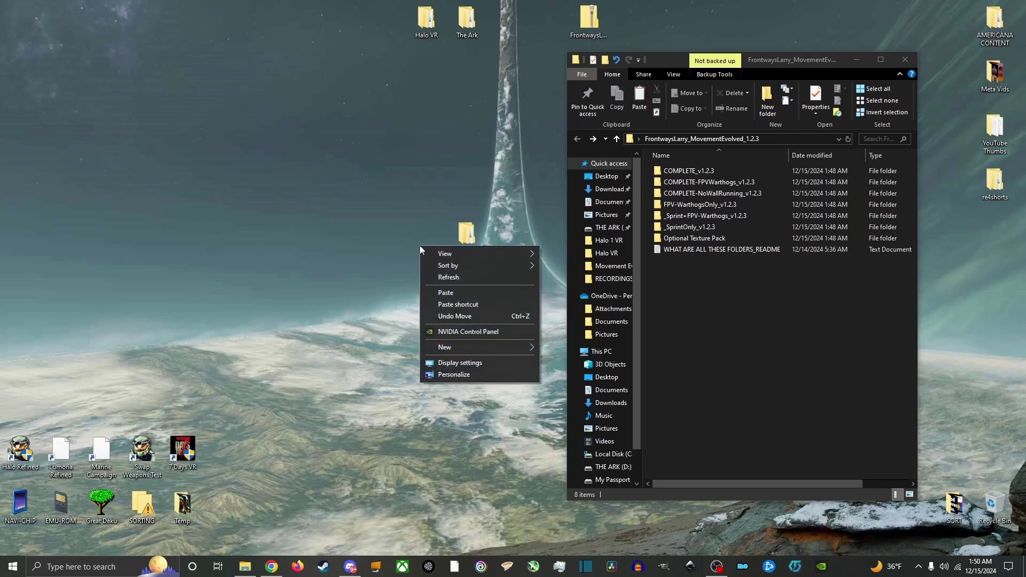
pyautogui.click(446, 291)
pyautogui.moveTo(426, 197); pyautogui.dragTo(428, 246)
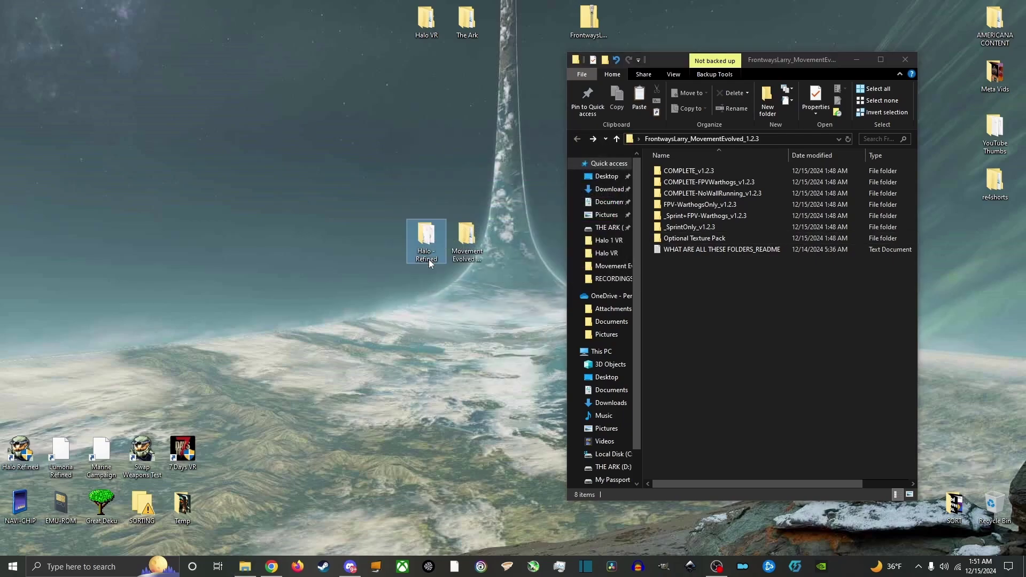
pyautogui.press('F2')
pyautogui.write('MEC-No')
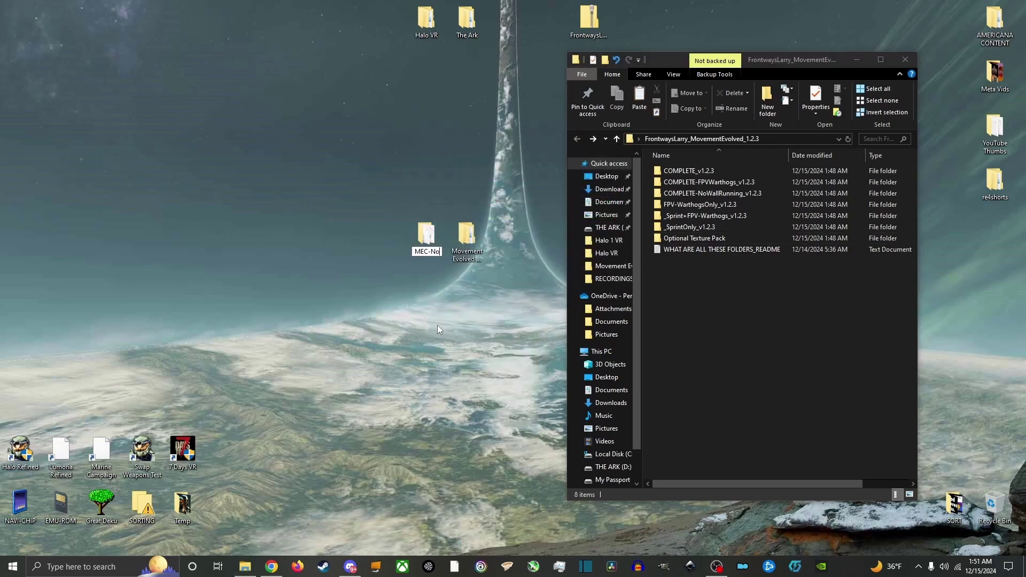
pyautogui.write(' Flame+Alt End')
pyautogui.press('Return')
pyautogui.moveTo(426, 251); pyautogui.dragTo(469, 251)
# - Open the MEC folder in Movement Evolved Campaigns side by side with the mod's COMPLETE_v1.2.3 folder
pyautogui.doubleClick(466, 237)
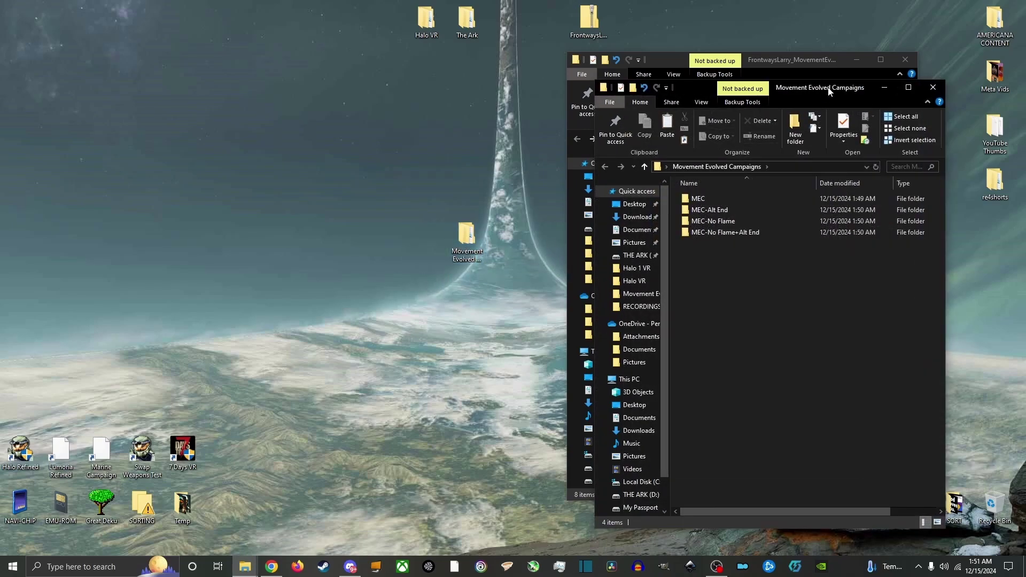
pyautogui.moveTo(829, 91); pyautogui.dragTo(447, 63)
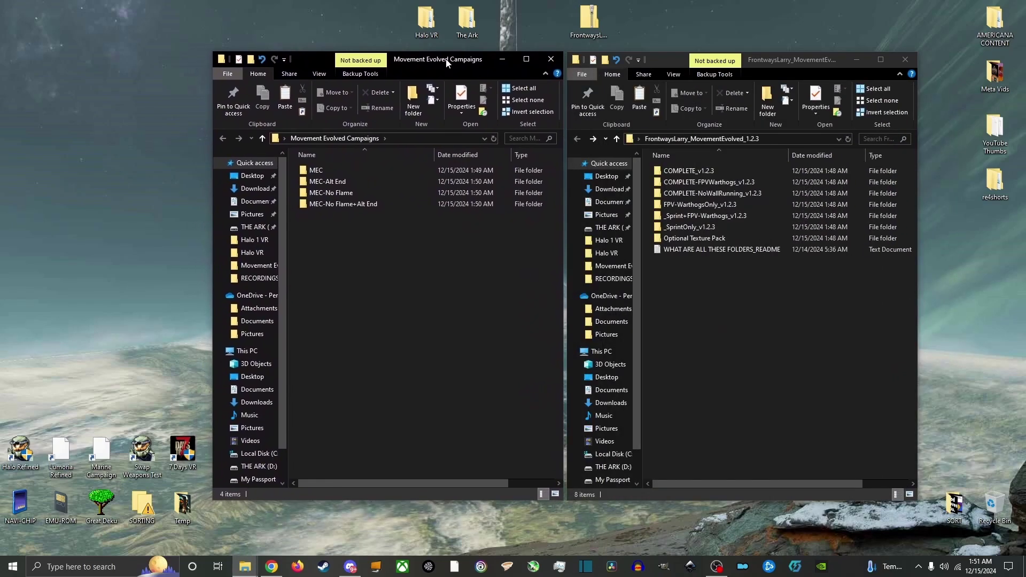
pyautogui.doubleClick(688, 171)
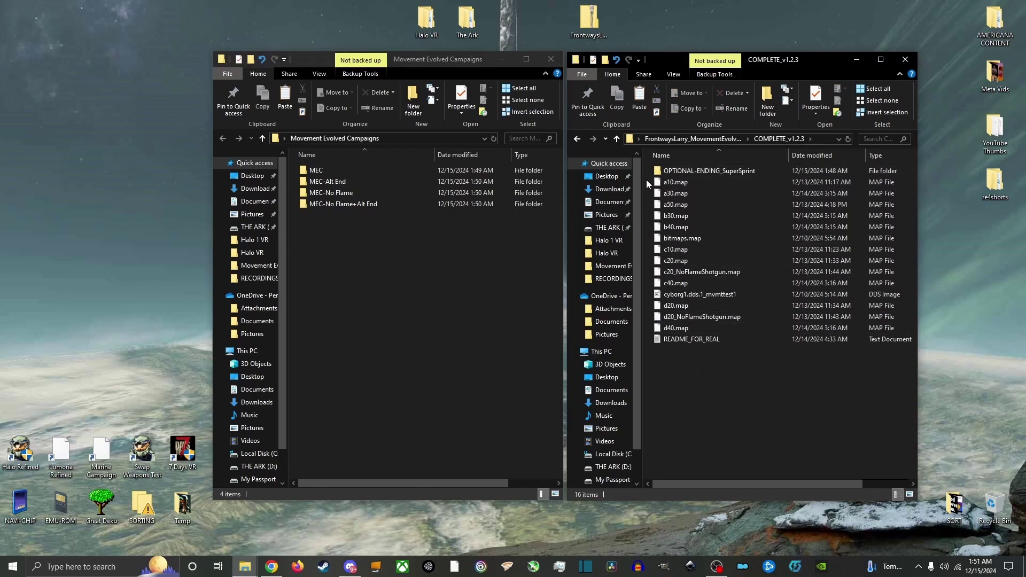
pyautogui.doubleClick(364, 170)
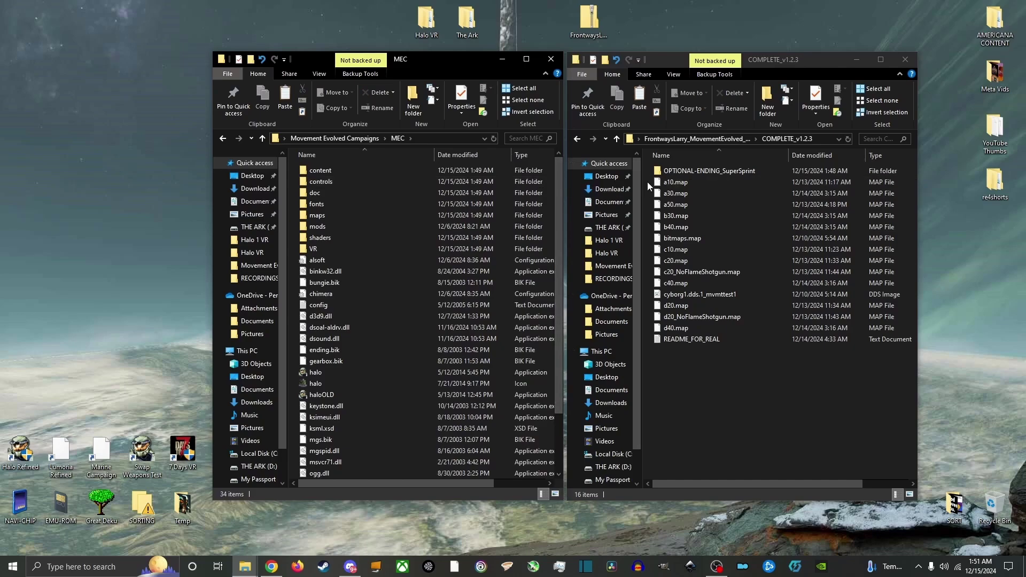
# - Copy all map files from COMPLETE_v1.2.3 except the two NoFlameShotgun variants into MEC's maps folder, replacing the existing files
pyautogui.moveTo(646, 181); pyautogui.dragTo(716, 265)
pyautogui.keyDown('ctrl'); pyautogui.click(695, 283); pyautogui.keyUp('ctrl')
pyautogui.keyDown('ctrl'); pyautogui.click(695, 306); pyautogui.keyUp('ctrl')
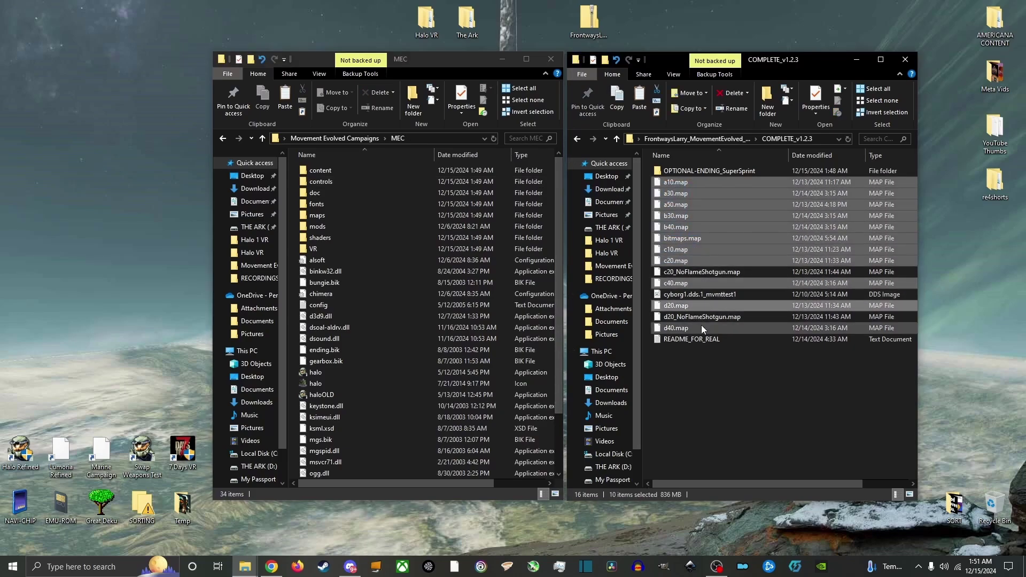
pyautogui.keyDown('ctrl'); pyautogui.click(700, 328); pyautogui.keyUp('ctrl')
pyautogui.rightClick(694, 214)
pyautogui.click(711, 339)
pyautogui.rightClick(363, 214)
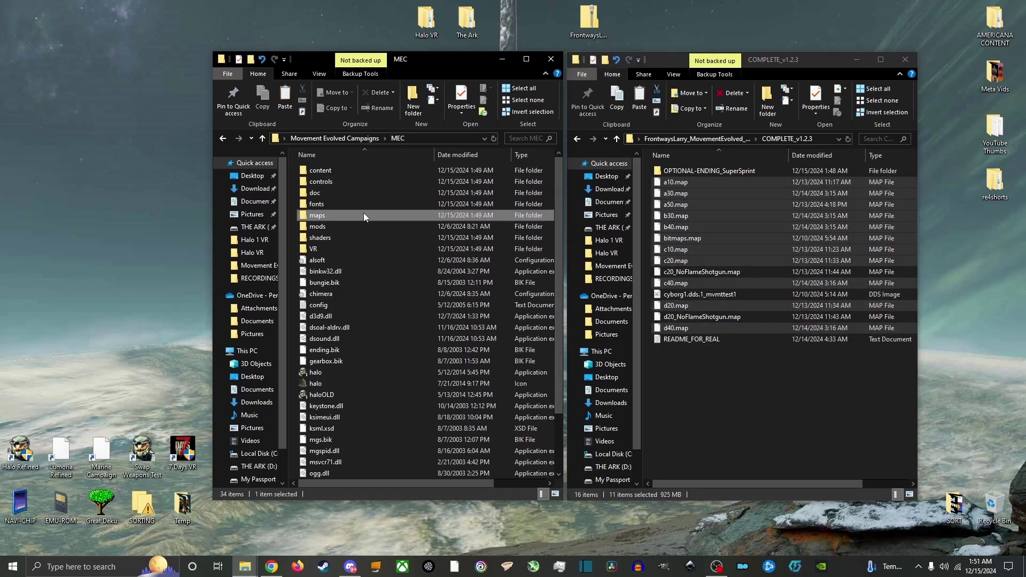
pyautogui.click(422, 405)
pyautogui.click(481, 198)
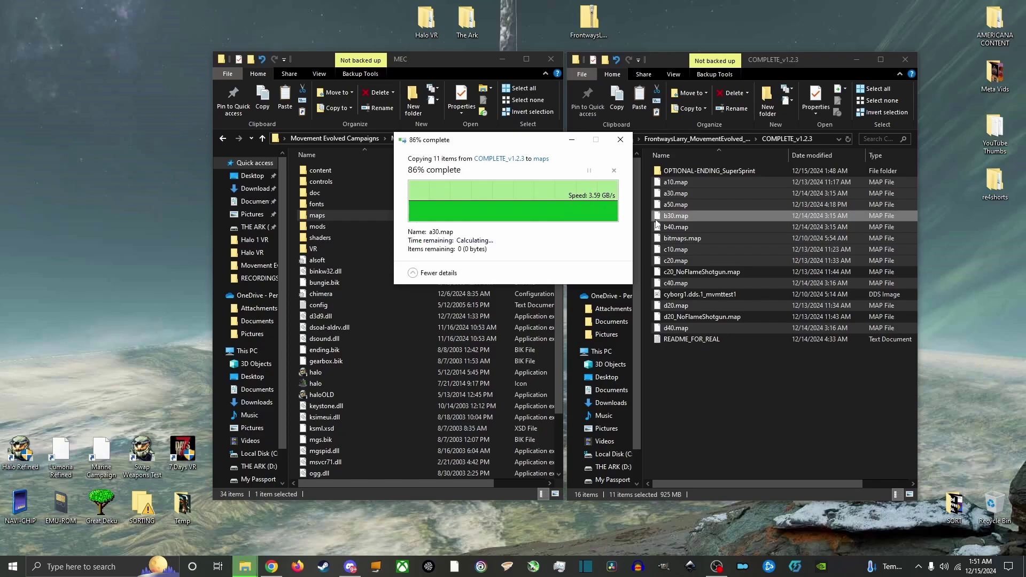
# - Paste the same copied map files into the maps folder of MEC-Alt End, replacing the existing files
pyautogui.doubleClick(691, 172)
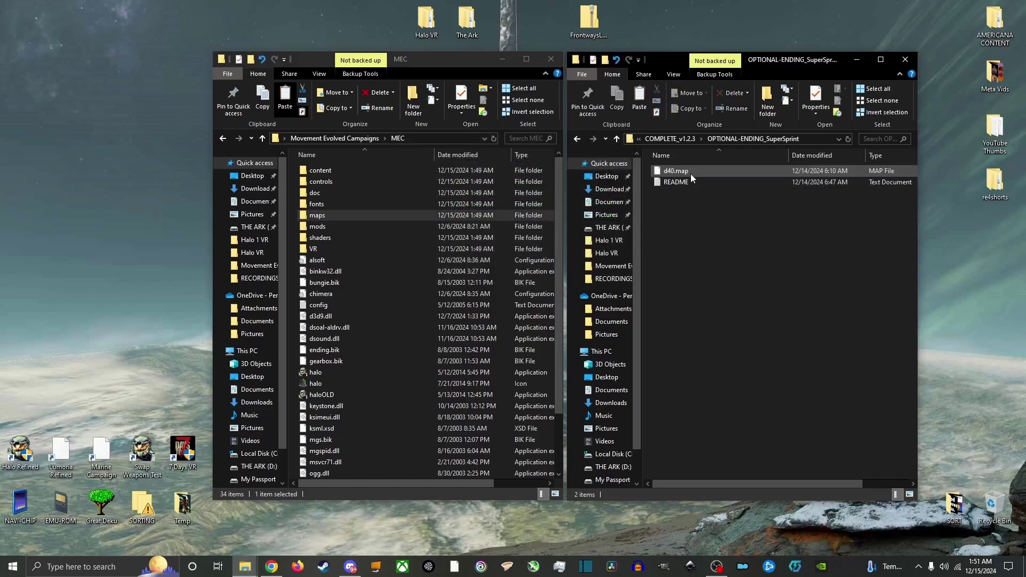
pyautogui.click(262, 139)
pyautogui.click(577, 139)
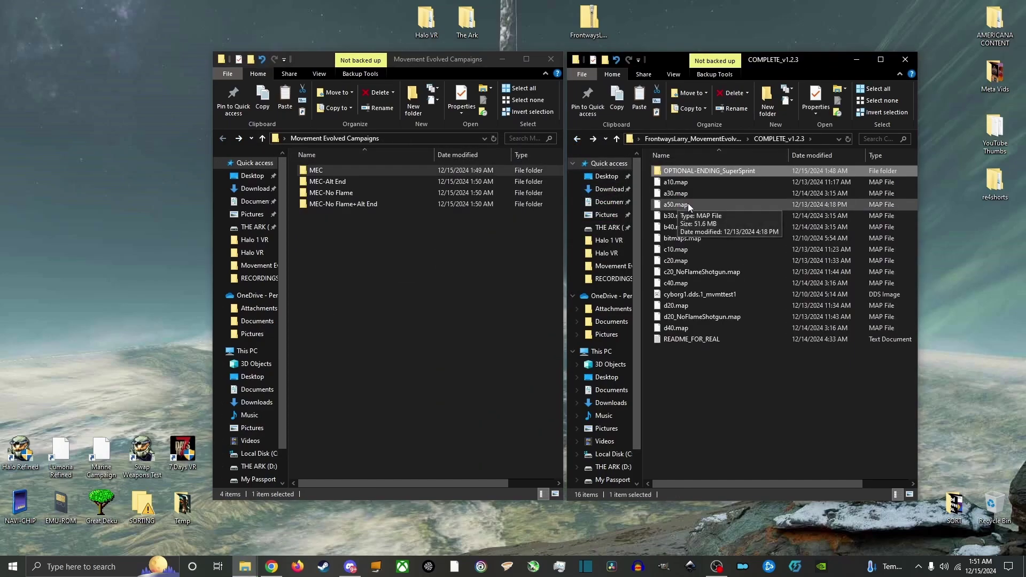
pyautogui.doubleClick(361, 182)
pyautogui.rightClick(350, 215)
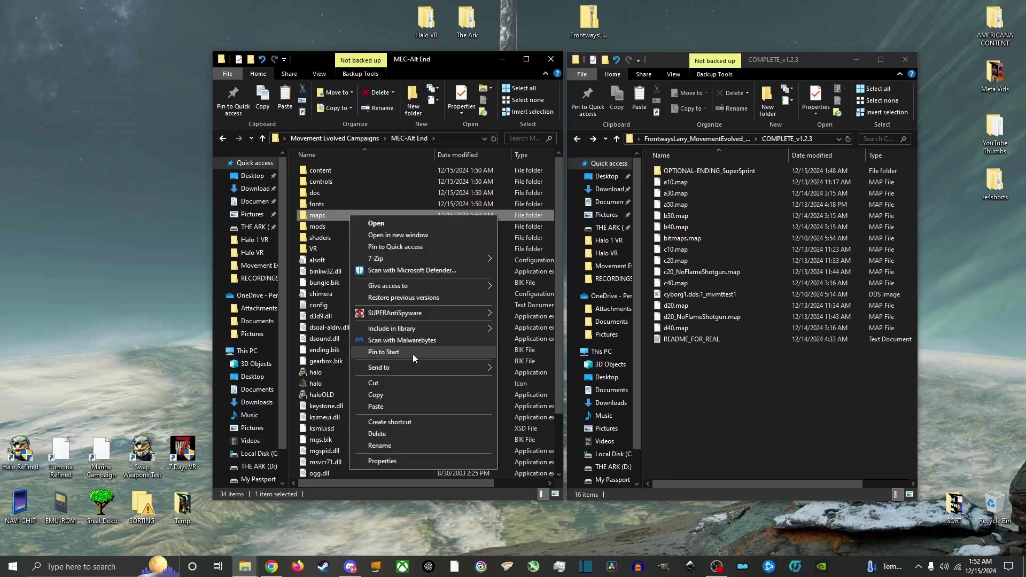
pyautogui.click(405, 406)
pyautogui.click(471, 195)
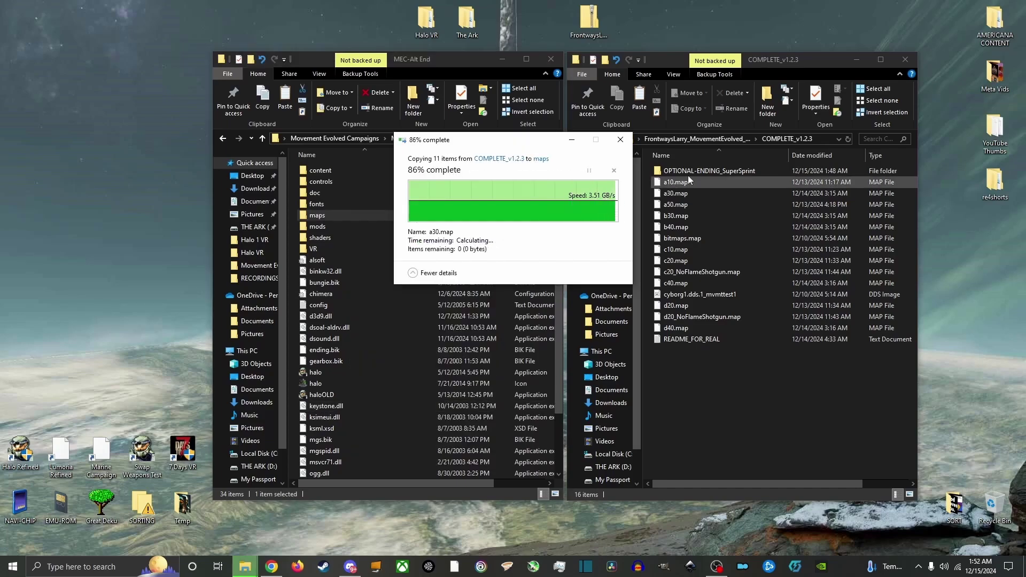
# - Copy d40.map from OPTIONAL-ENDING_SuperSprint into the maps folder of MEC-Alt End, replacing the existing file
pyautogui.doubleClick(690, 171)
pyautogui.rightClick(679, 171)
pyautogui.click(705, 329)
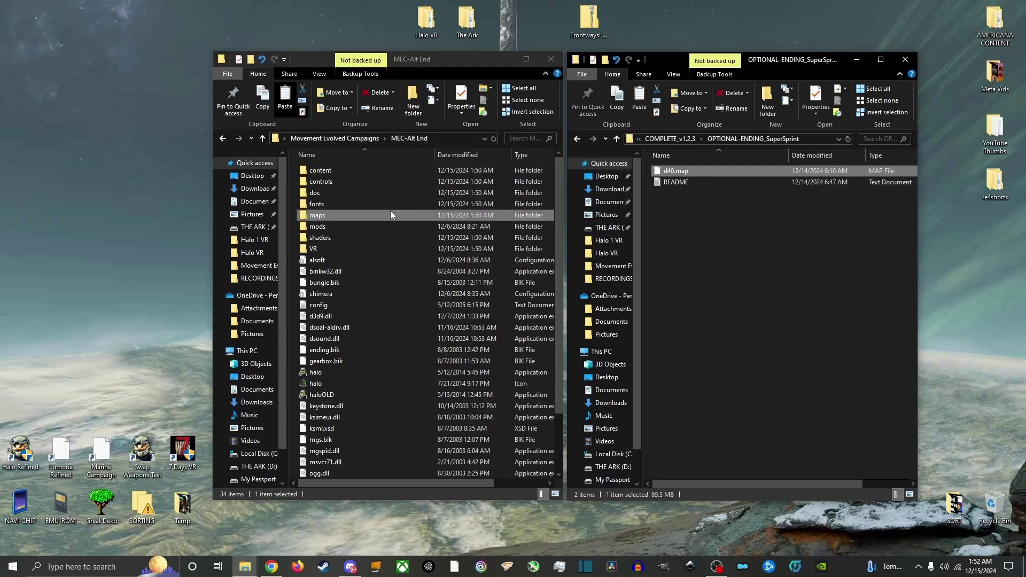
pyautogui.rightClick(359, 216)
pyautogui.rightClick(358, 216)
pyautogui.click(422, 406)
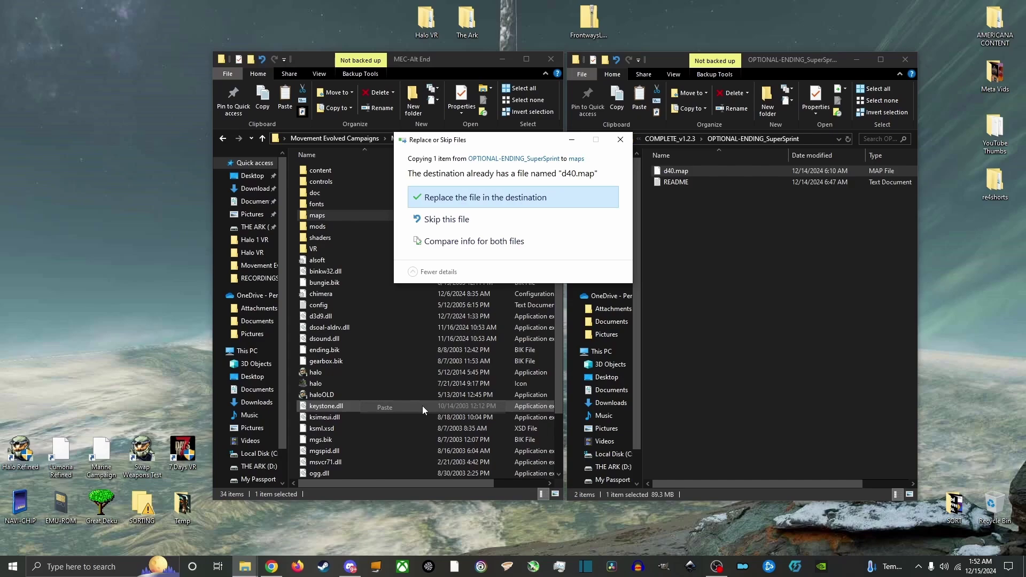
pyautogui.click(516, 194)
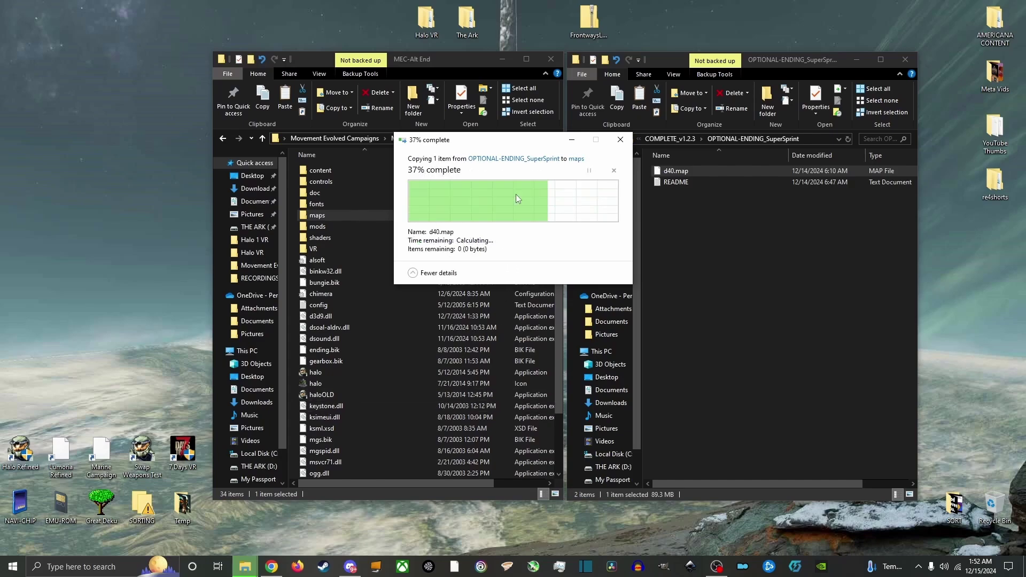
# - Create a new folder with the default name in COMPLETE_v1.2.3 and move c20.map and d20.map into it
pyautogui.click(223, 139)
pyautogui.click(577, 138)
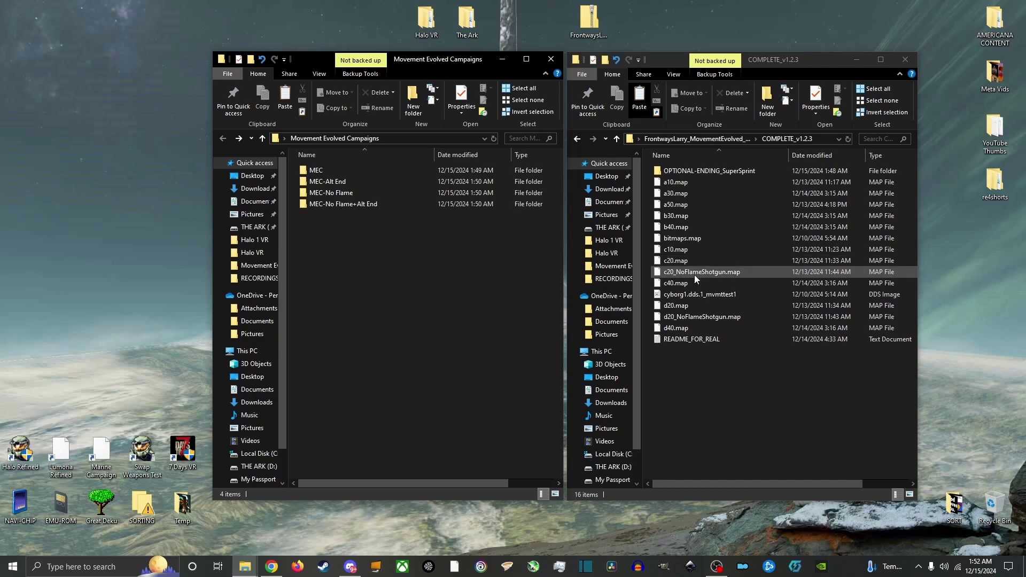
pyautogui.rightClick(689, 359)
pyautogui.moveTo(759, 488)
pyautogui.click(839, 489)
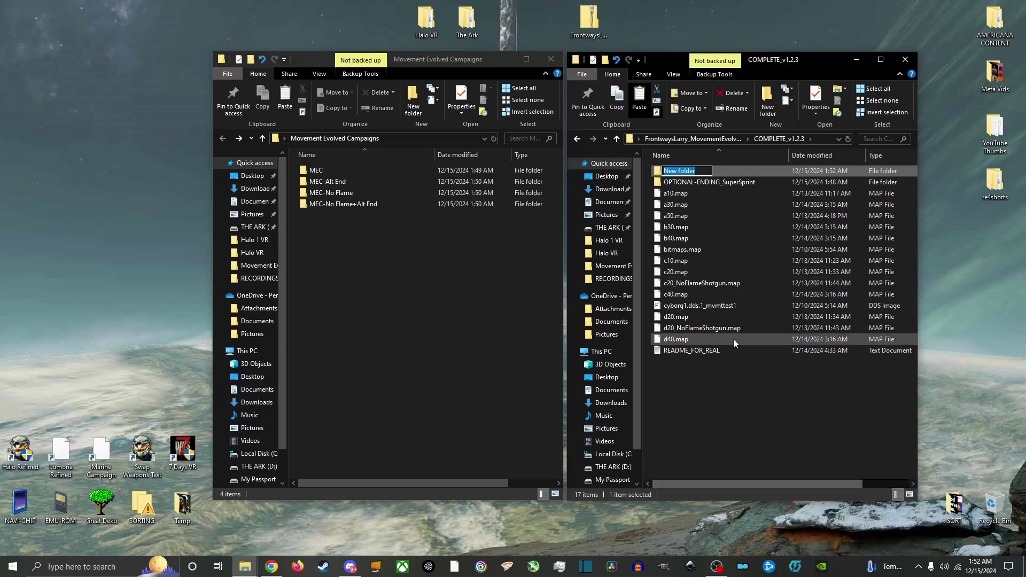
pyautogui.click(676, 317)
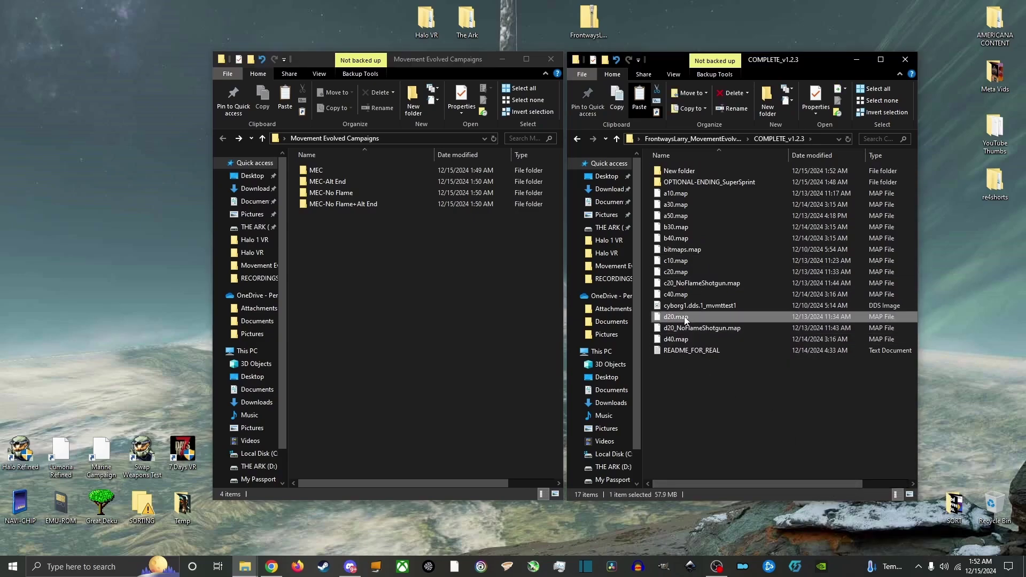
pyautogui.keyDown('ctrl'); pyautogui.click(677, 272); pyautogui.keyUp('ctrl')
pyautogui.moveTo(678, 273); pyautogui.dragTo(686, 171)
# - Rename c20_NoFlameShotgun.map in COMPLETE_v1.2.3 as c20.map
pyautogui.click(704, 272)
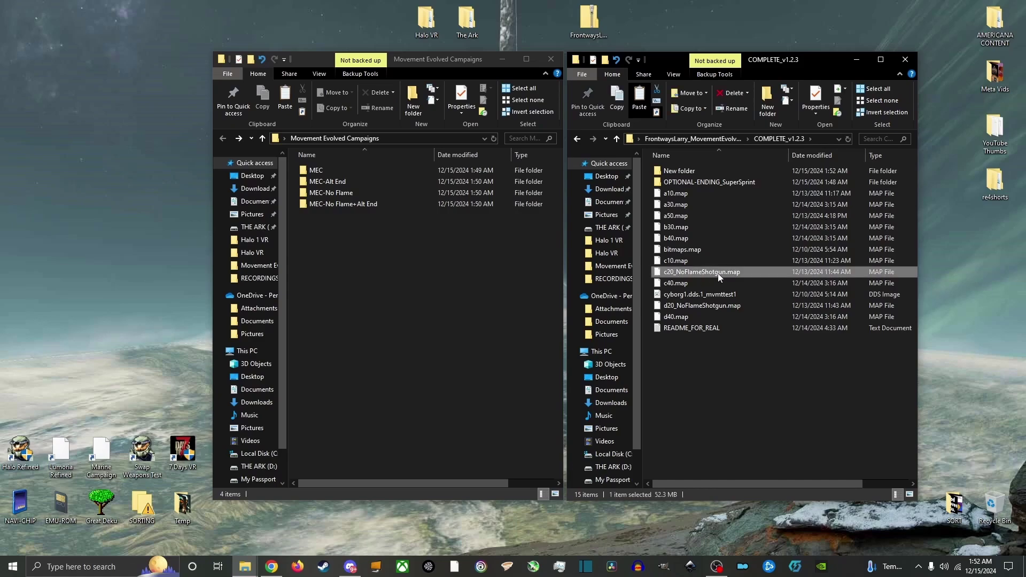
pyautogui.click(726, 273)
pyautogui.moveTo(678, 270); pyautogui.dragTo(674, 271)
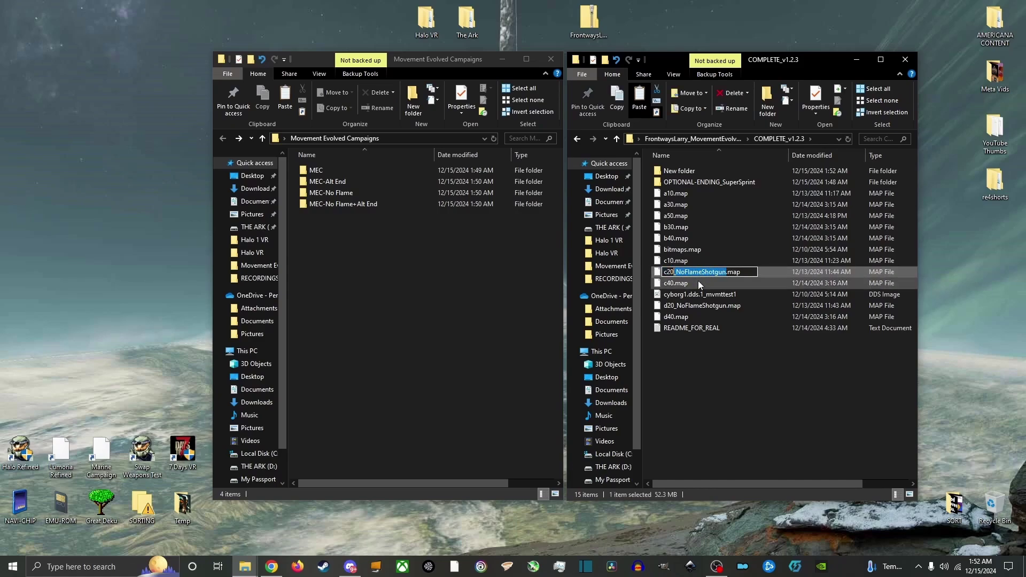
pyautogui.press('BackSpace')
pyautogui.press('Return')
# - Rename d20_NoFlameShotgun.map in COMPLETE_v1.2.3 as d20.map
pyautogui.click(724, 307)
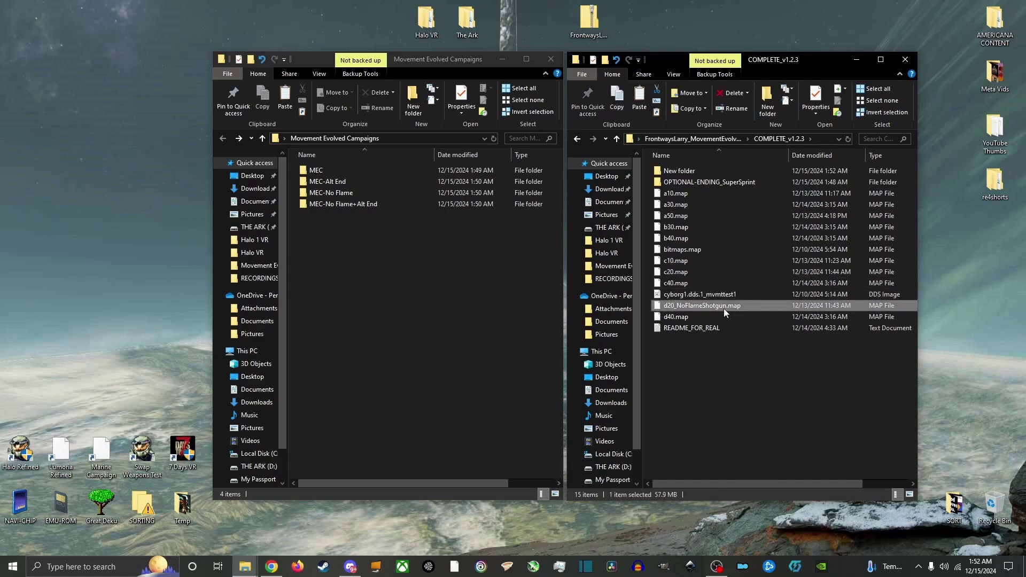
pyautogui.click(724, 311)
pyautogui.moveTo(725, 311); pyautogui.dragTo(685, 315)
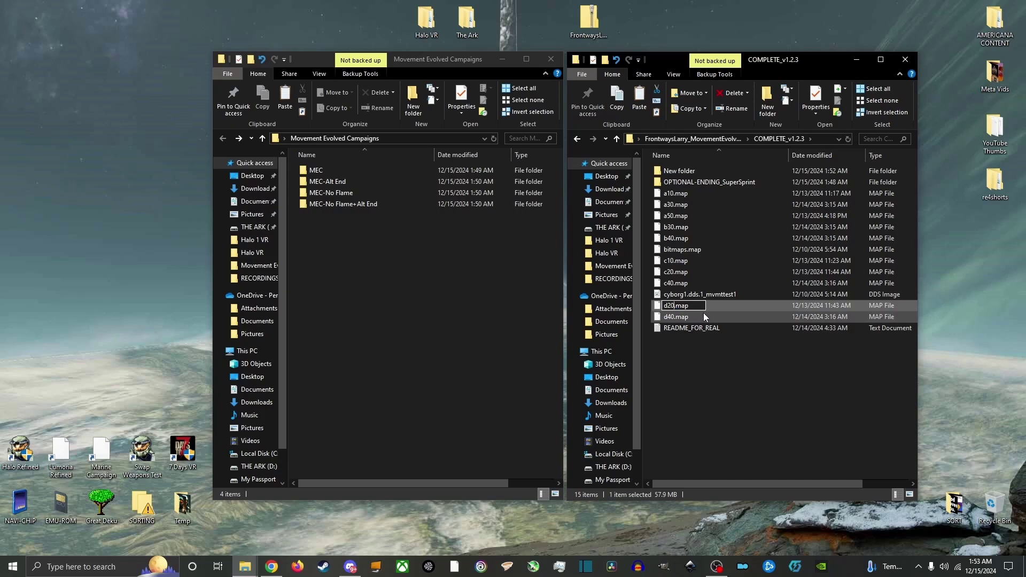
pyautogui.click(711, 364)
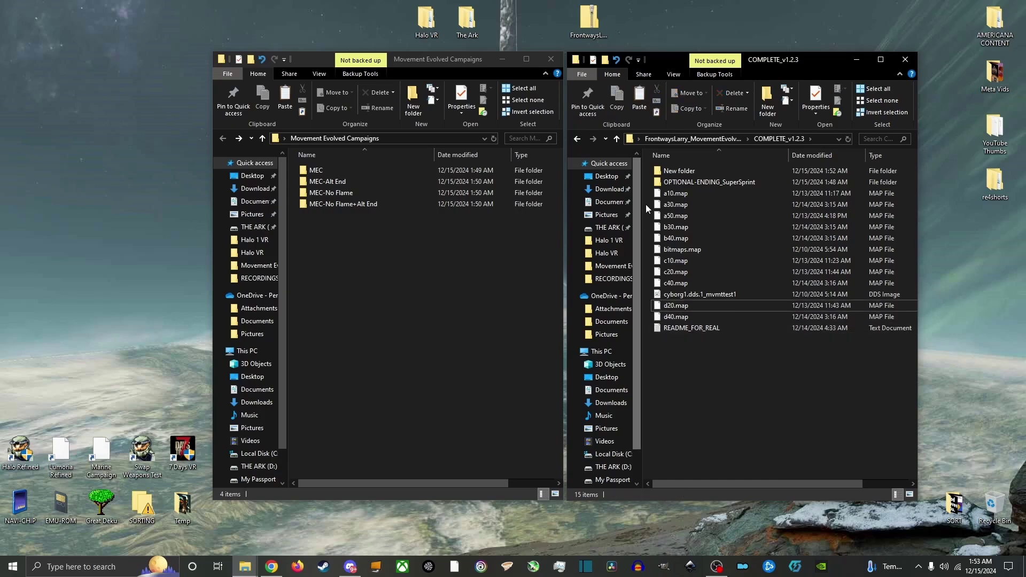
# - Copy all map files in COMPLETE_v1.2.3, including the renamed c20 and d20, into MEC-No Flame's maps folder, replacing the existing files
pyautogui.moveTo(646, 193); pyautogui.dragTo(710, 291)
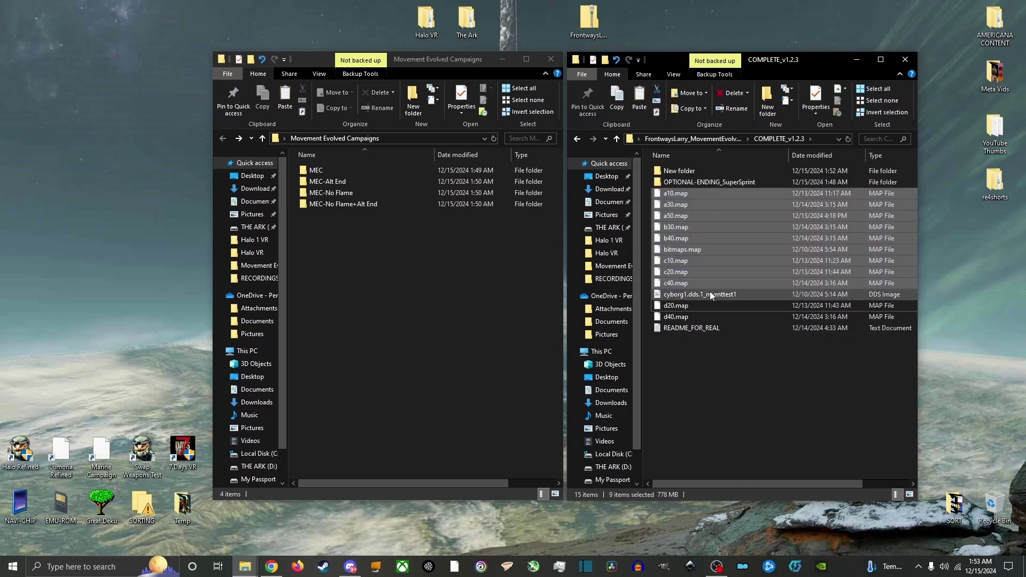
pyautogui.keyDown('ctrl'); pyautogui.click(689, 304); pyautogui.keyUp('ctrl')
pyautogui.keyDown('ctrl'); pyautogui.click(687, 315); pyautogui.keyUp('ctrl')
pyautogui.rightClick(686, 219)
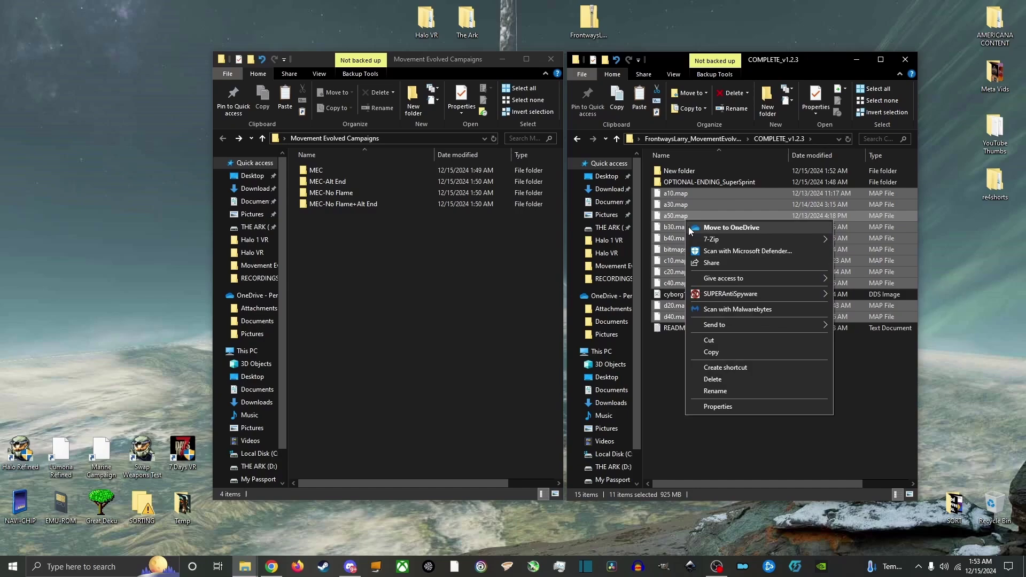
pyautogui.click(726, 351)
pyautogui.doubleClick(360, 194)
pyautogui.rightClick(351, 215)
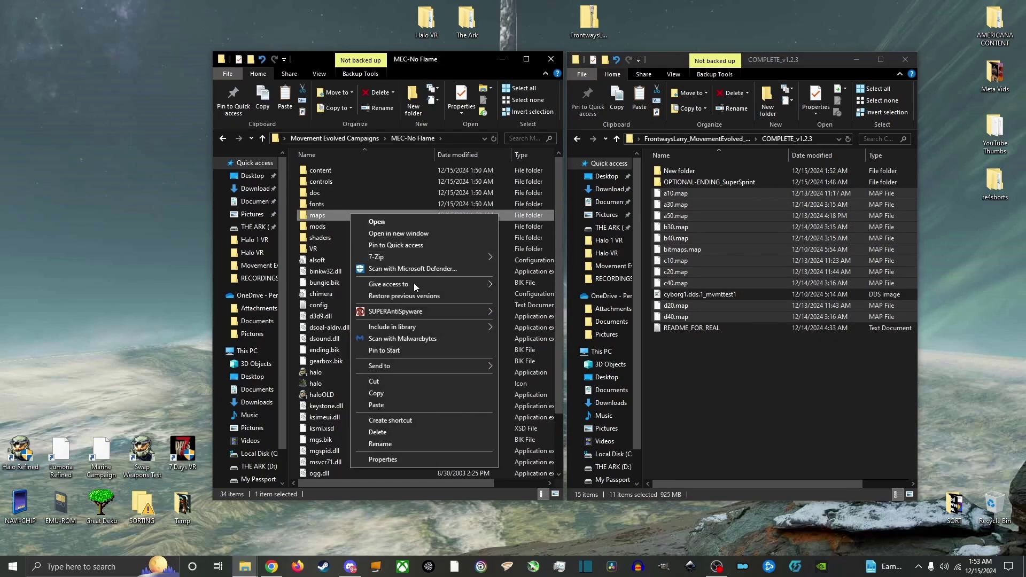
pyautogui.click(376, 405)
pyautogui.click(497, 197)
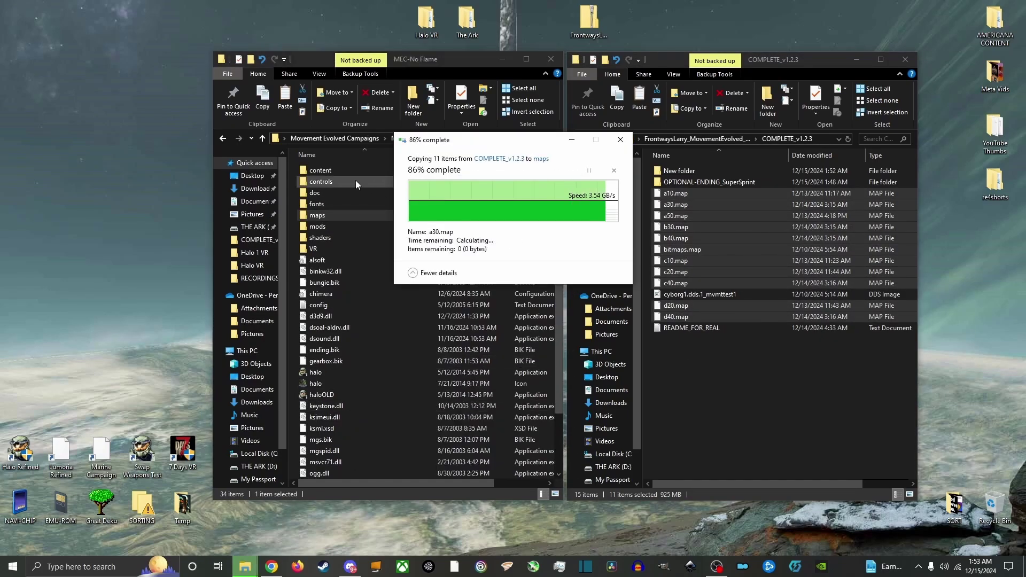
# - Paste the same no-flame map files into the maps folder of MEC-No Flame+Alt End, replacing the existing files
pyautogui.click(223, 139)
pyautogui.doubleClick(339, 203)
pyautogui.click(338, 225)
pyautogui.click(337, 214)
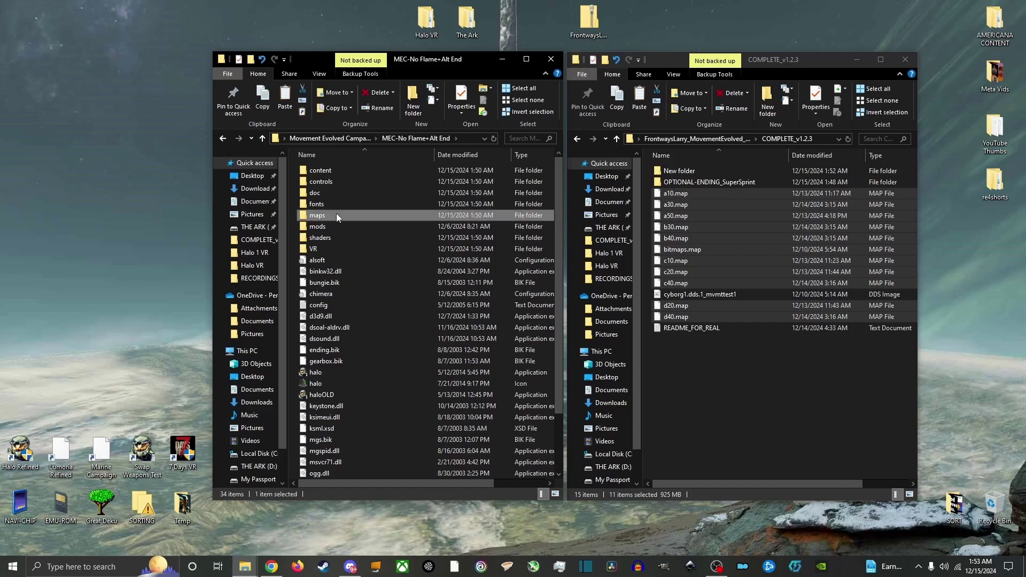
pyautogui.rightClick(336, 215)
pyautogui.click(416, 398)
pyautogui.click(494, 197)
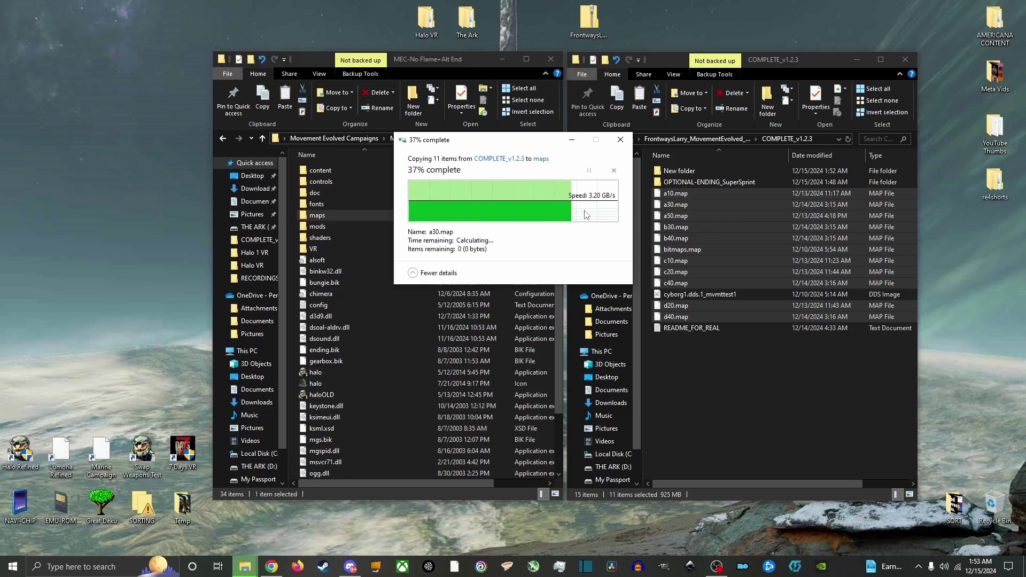
# - Copy d40.map from OPTIONAL-ENDING_SuperSprint into the maps folder of MEC-No Flame+Alt End, replacing the existing file
pyautogui.doubleClick(701, 185)
pyautogui.rightClick(695, 172)
pyautogui.click(725, 328)
pyautogui.rightClick(383, 215)
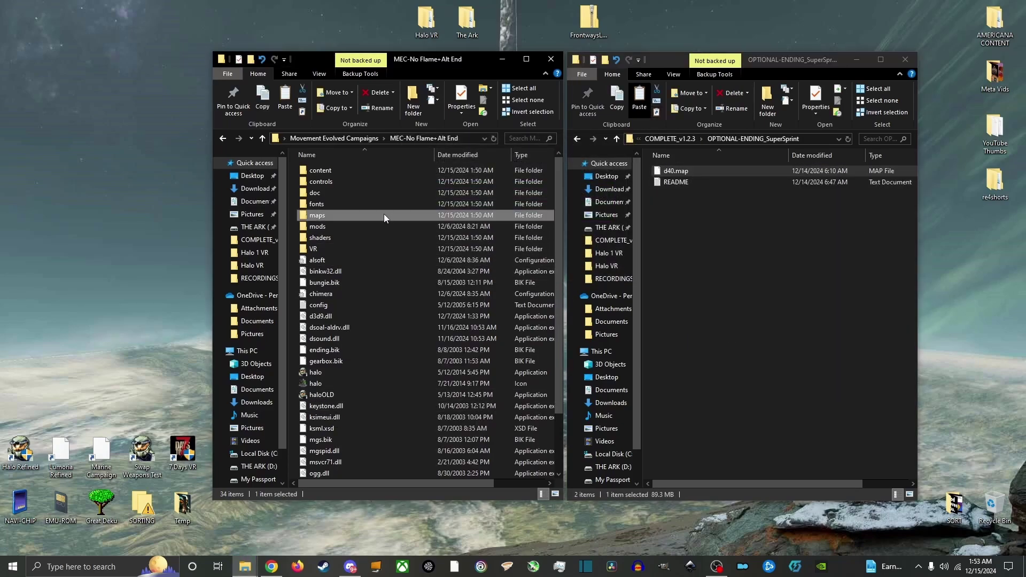
pyautogui.rightClick(384, 214)
pyautogui.click(428, 406)
pyautogui.click(539, 203)
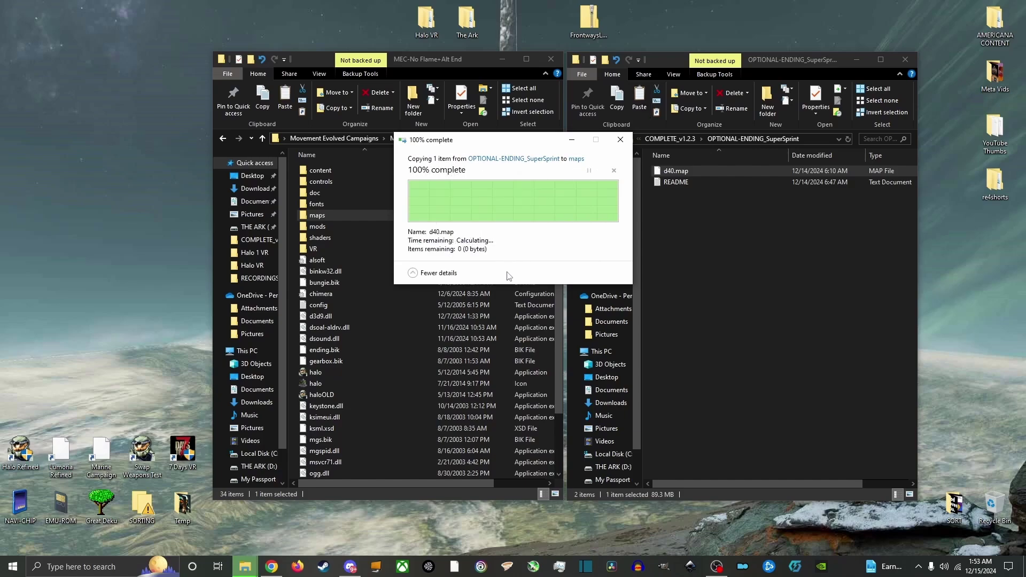
pyautogui.click(725, 260)
# - Create a folder named MEC - No FPV in Movement Evolved Campaigns and move the four MEC variant folders into it
pyautogui.click(223, 138)
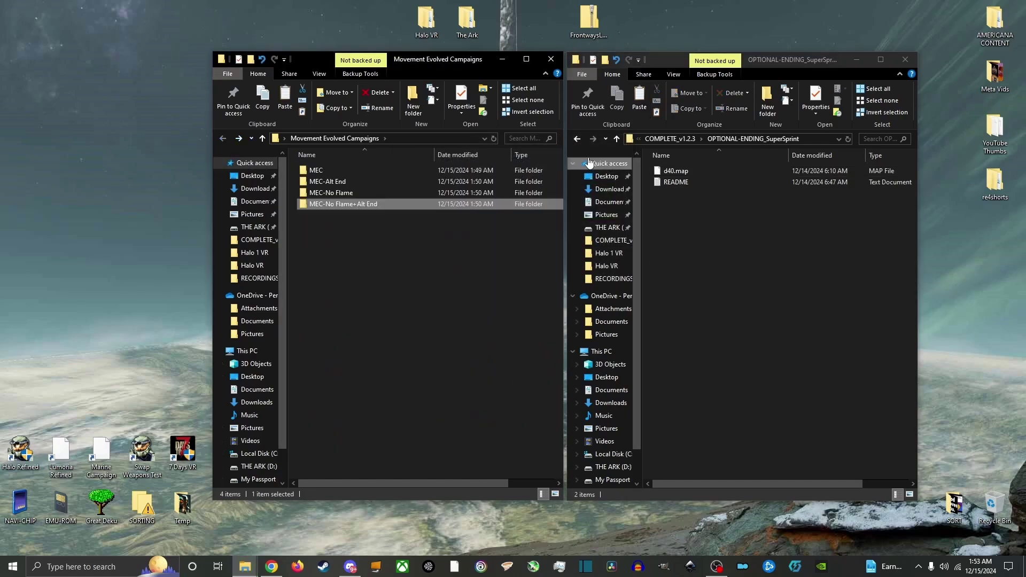
pyautogui.click(577, 139)
pyautogui.click(578, 139)
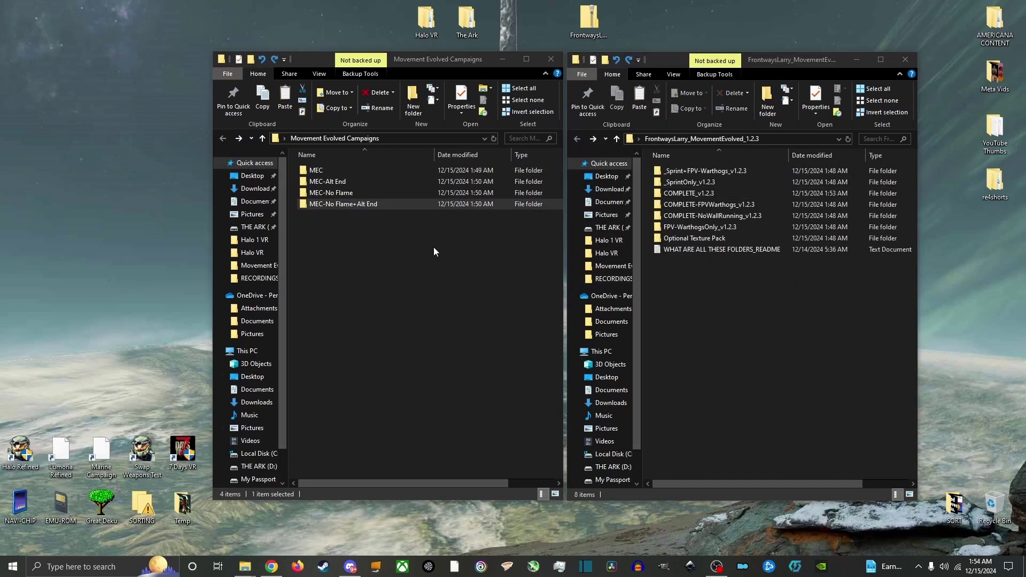
pyautogui.rightClick(399, 238)
pyautogui.click(559, 379)
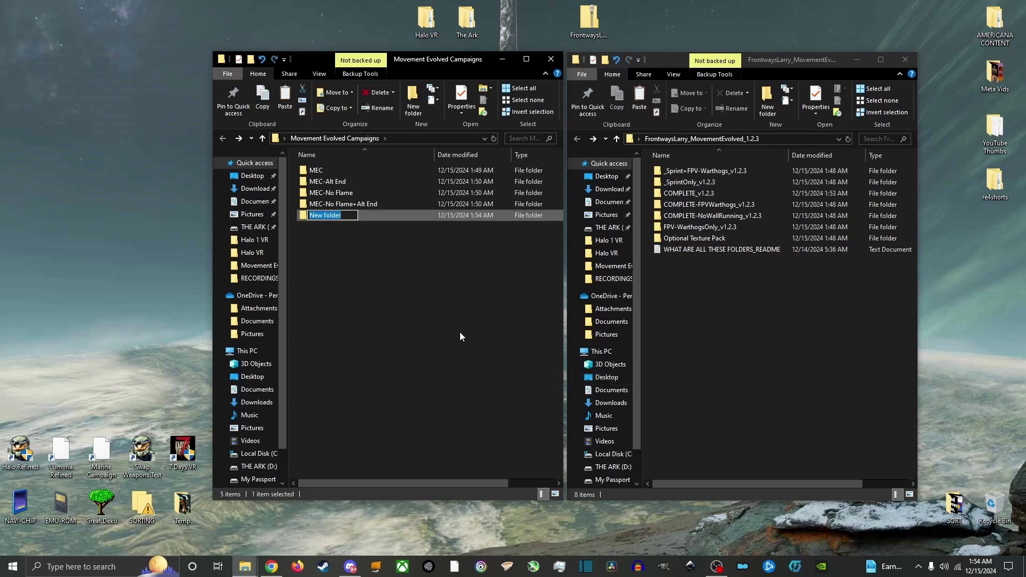
pyautogui.write('MEC')
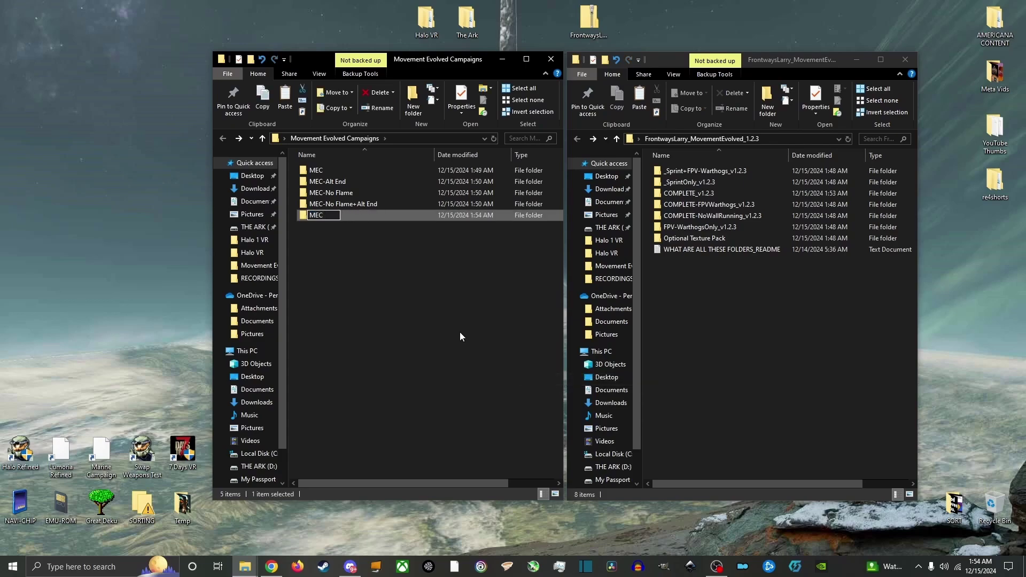
pyautogui.write(' - No FPV')
pyautogui.click(364, 248)
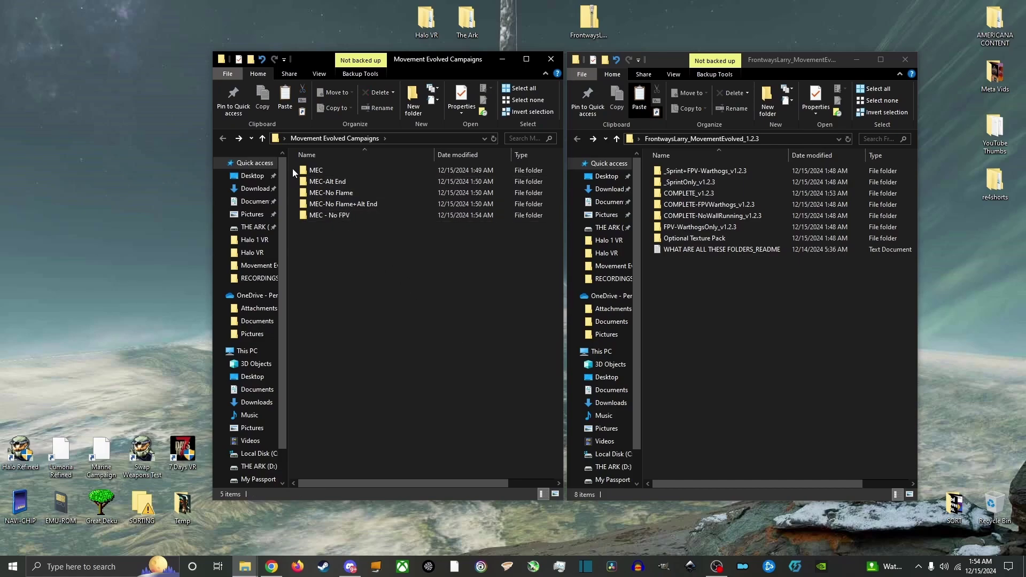
pyautogui.moveTo(293, 168); pyautogui.dragTo(345, 215)
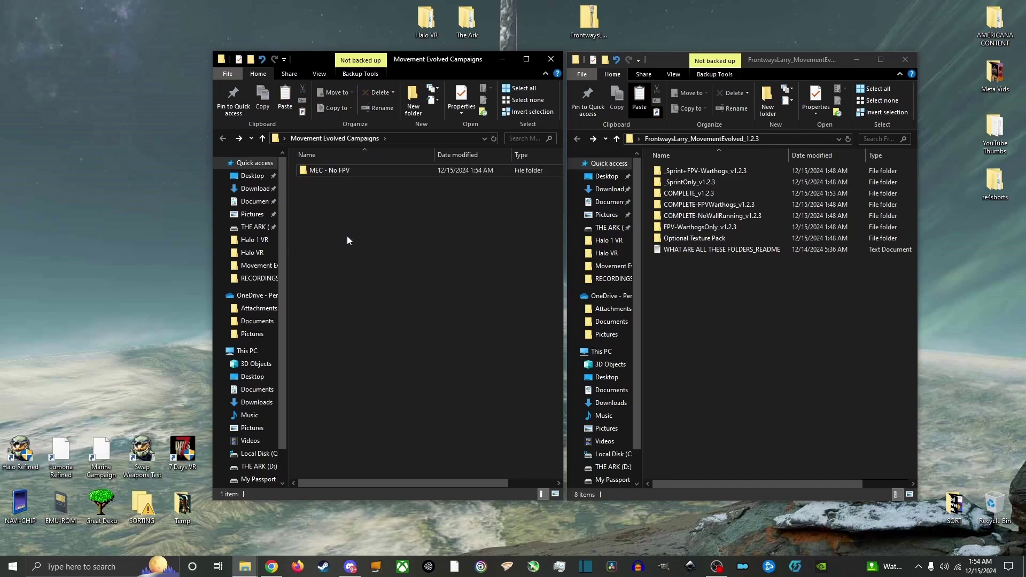
# - Paste another copy of the game folder on the desktop and name it MEC+FPV Warthogs
pyautogui.rightClick(367, 207)
pyautogui.click(431, 390)
pyautogui.click(561, 73)
pyautogui.rightClick(26, 32)
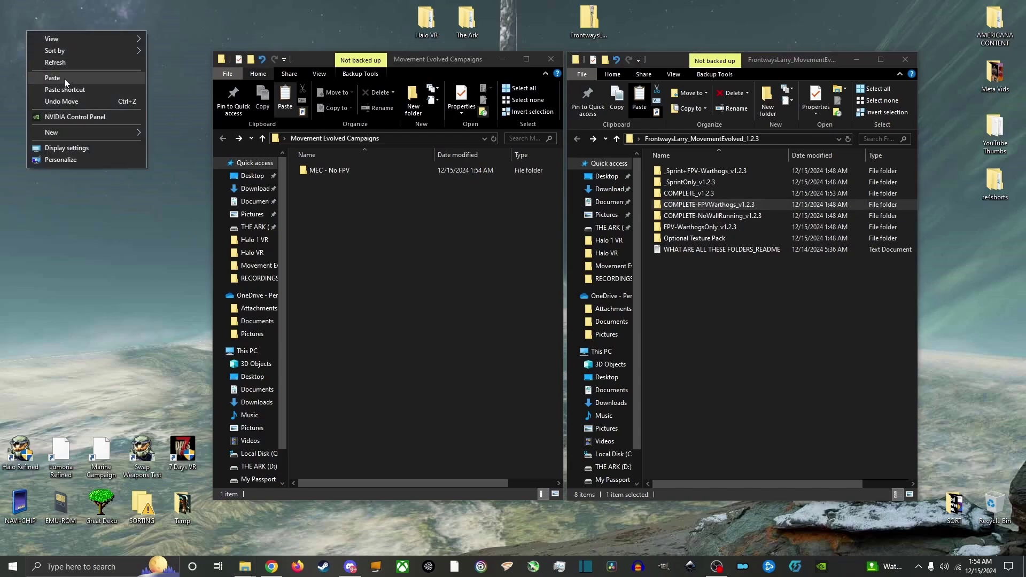
pyautogui.click(64, 78)
pyautogui.click(24, 43)
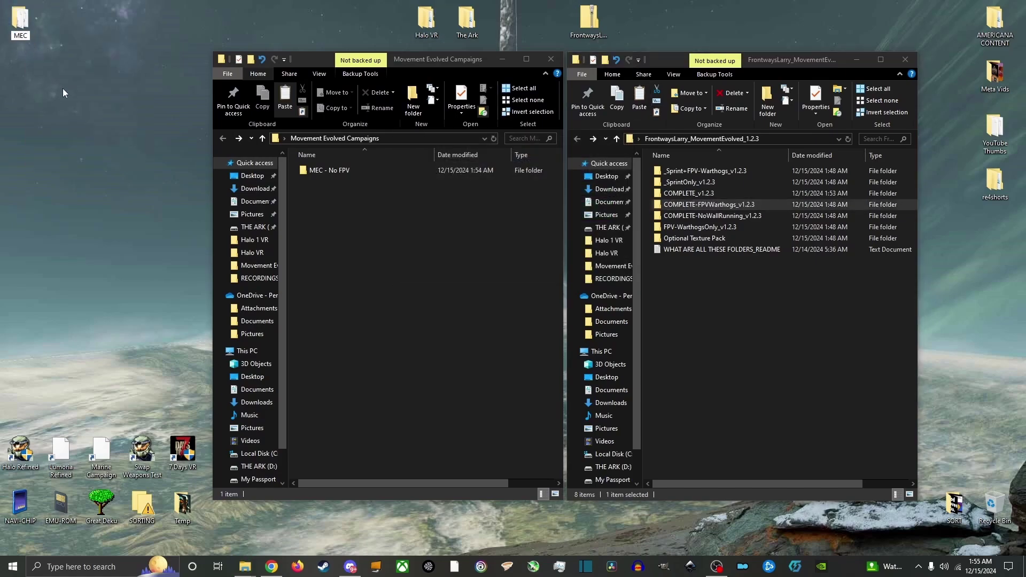
pyautogui.write('MEC+FPV Warthogs')
pyautogui.press('Return')
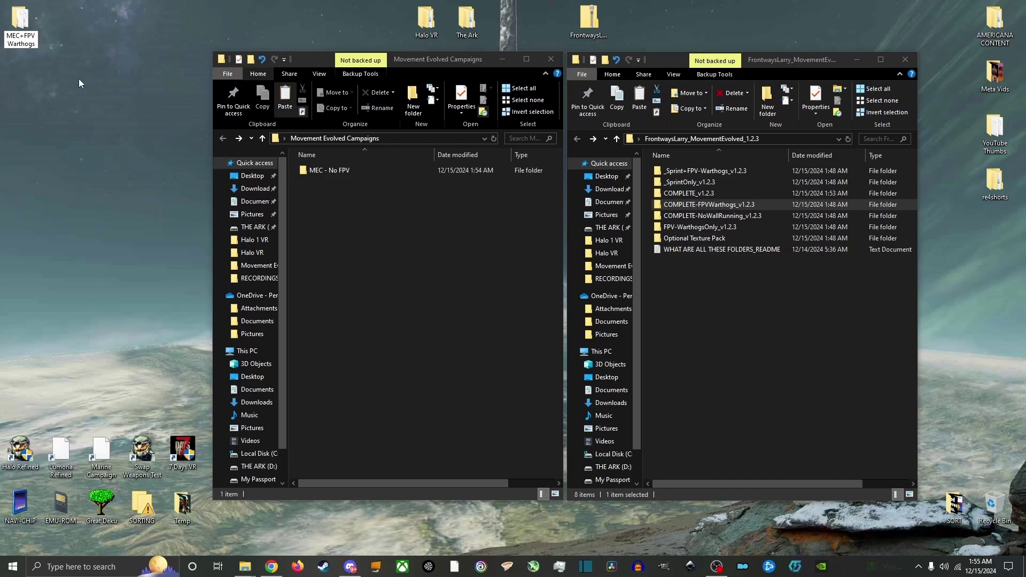
# - Move MEC+FPV Warthogs from the desktop into Movement Evolved Campaigns and paste another game folder copy there named MEC+FPV+No Flame
pyautogui.moveTo(20, 24); pyautogui.dragTo(485, 226)
pyautogui.doubleClick(704, 203)
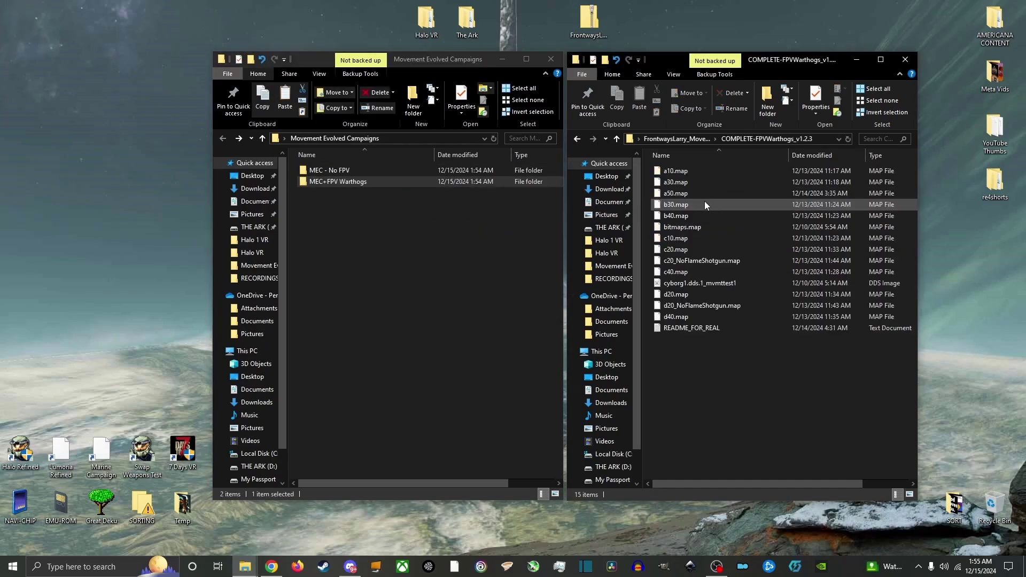
pyautogui.rightClick(324, 201)
pyautogui.click(342, 276)
pyautogui.click(335, 171)
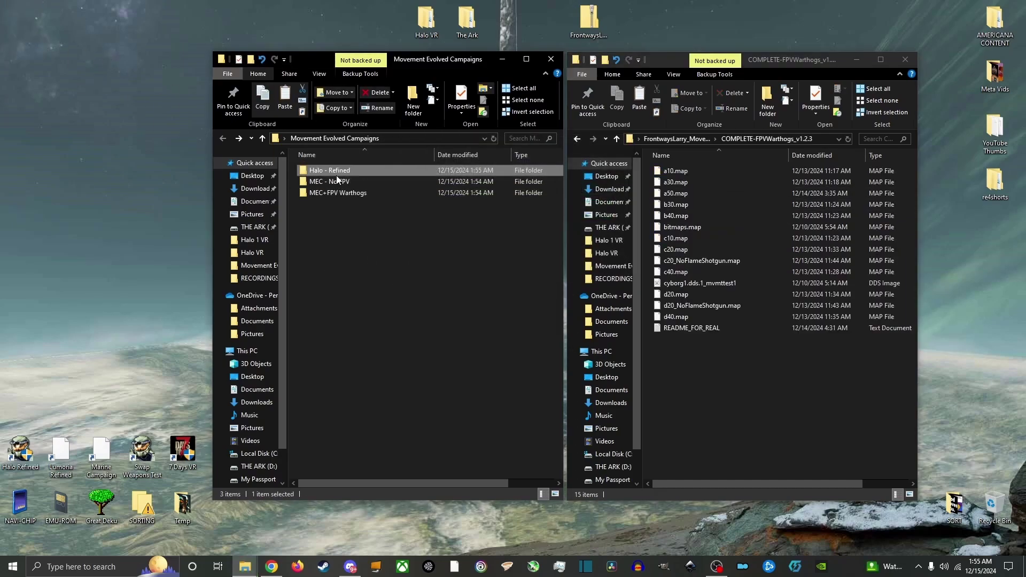
pyautogui.write('MEC+FP')
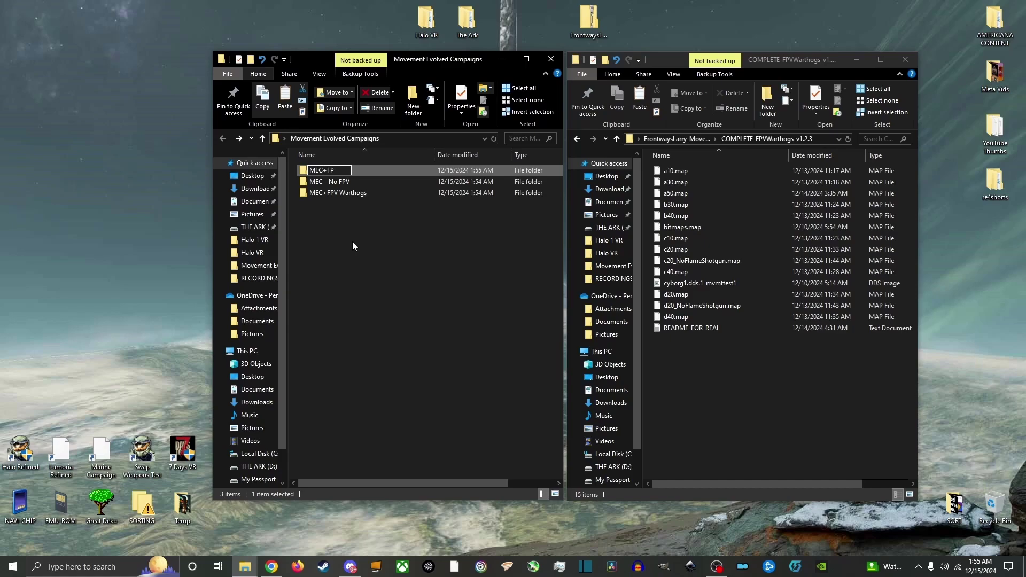
pyautogui.write('V+No Flame')
pyautogui.click(351, 242)
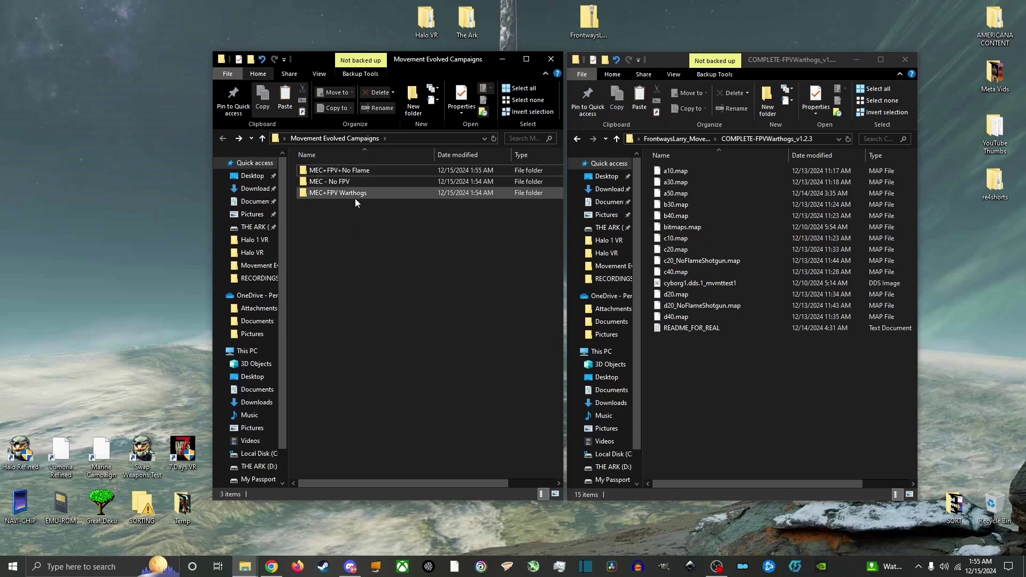
# - Copy all map files except the two NoFlameShotgun ones from COMPLETE-FPVWarthogs_v1.2.3 into the maps folder of MEC+FPV Warthogs, replacing the existing files
pyautogui.doubleClick(351, 194)
pyautogui.moveTo(698, 161); pyautogui.dragTo(701, 298)
pyautogui.keyDown('ctrl'); pyautogui.click(699, 295); pyautogui.keyUp('ctrl')
pyautogui.keyDown('ctrl'); pyautogui.click(698, 315); pyautogui.keyUp('ctrl')
pyautogui.rightClick(691, 208)
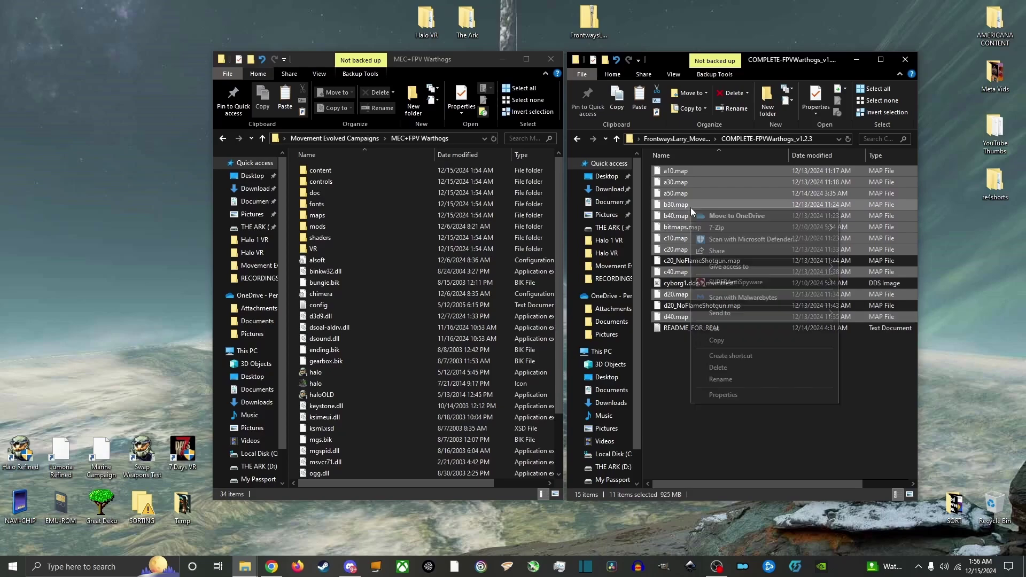
pyautogui.click(714, 341)
pyautogui.rightClick(345, 215)
pyautogui.click(419, 383)
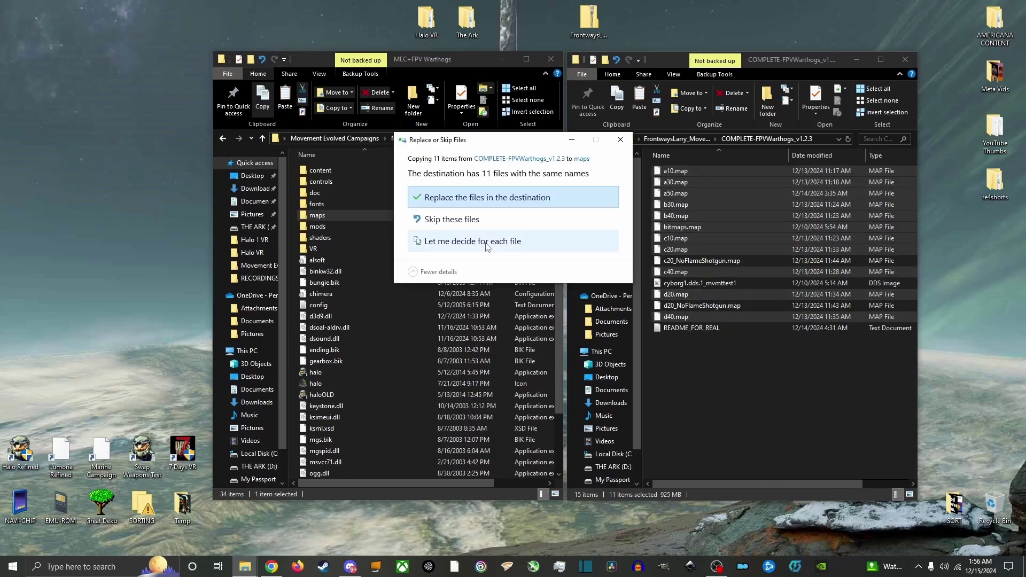
pyautogui.click(496, 201)
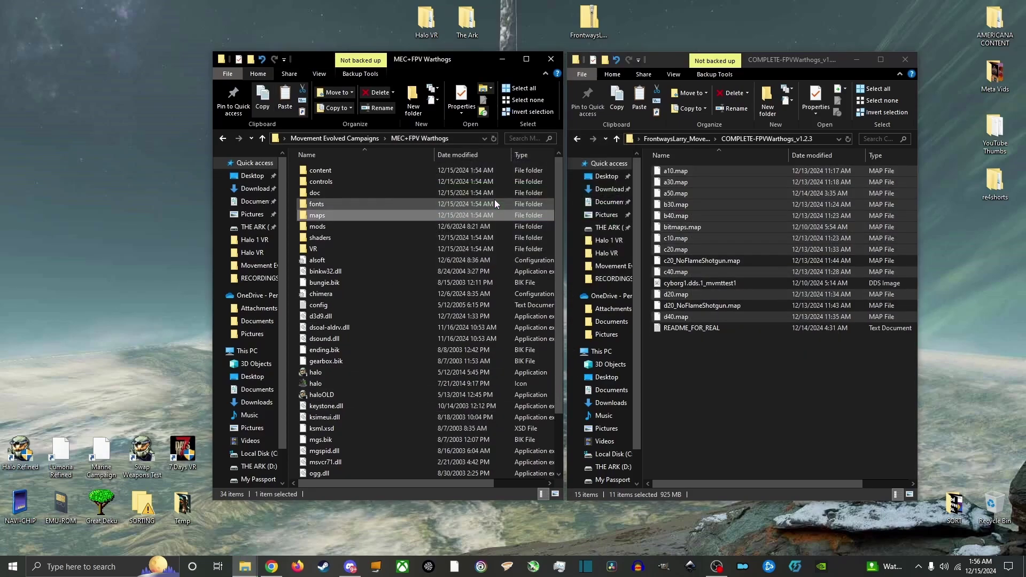
# - Open MEC+FPV+No Flame as the destination, and move c20.map and d20.map into a new subfolder inside COMPLETE-FPVWarthogs_v1.2.3
pyautogui.click(580, 138)
pyautogui.click(736, 367)
pyautogui.click(222, 138)
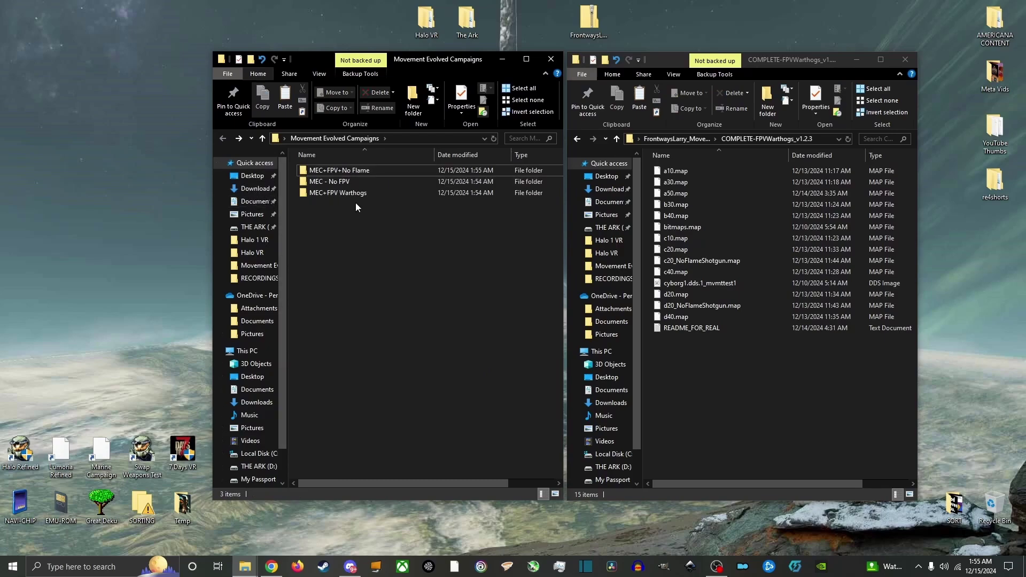
pyautogui.doubleClick(352, 195)
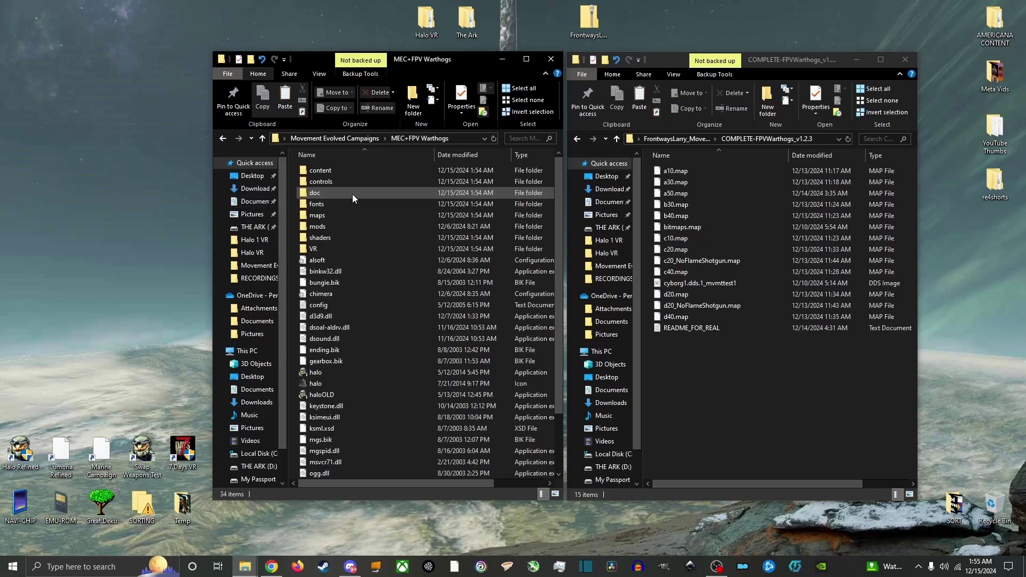
pyautogui.rightClick(731, 379)
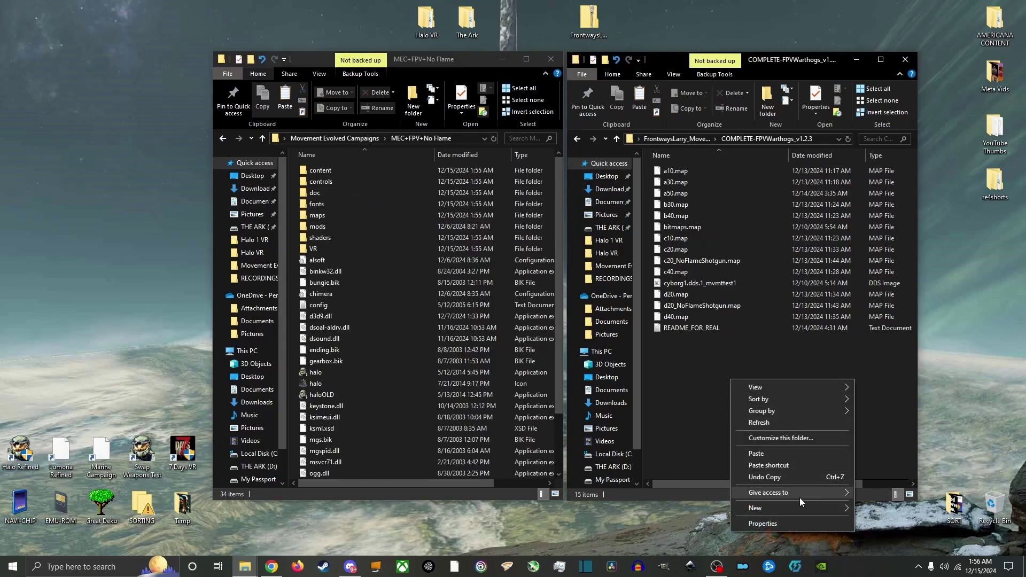
pyautogui.click(799, 508)
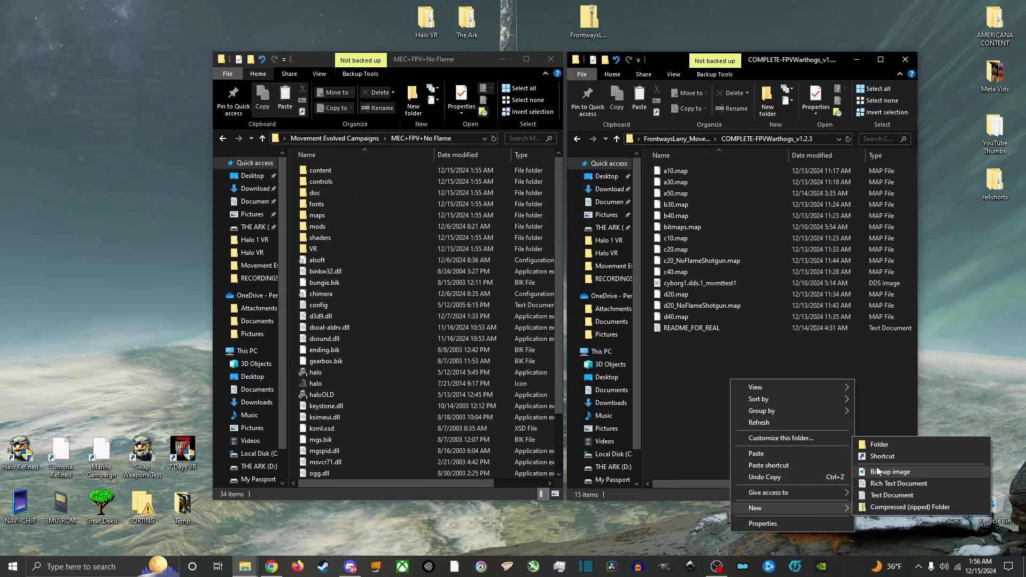
pyautogui.click(877, 447)
pyautogui.click(696, 310)
pyautogui.keyDown('ctrl'); pyautogui.click(698, 262); pyautogui.keyUp('ctrl')
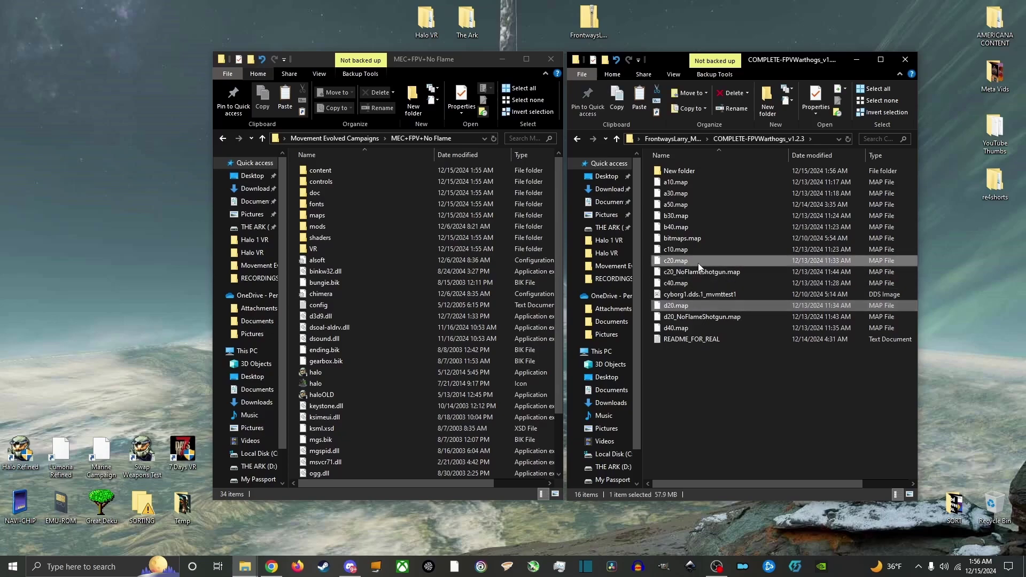
pyautogui.moveTo(698, 262); pyautogui.dragTo(694, 172)
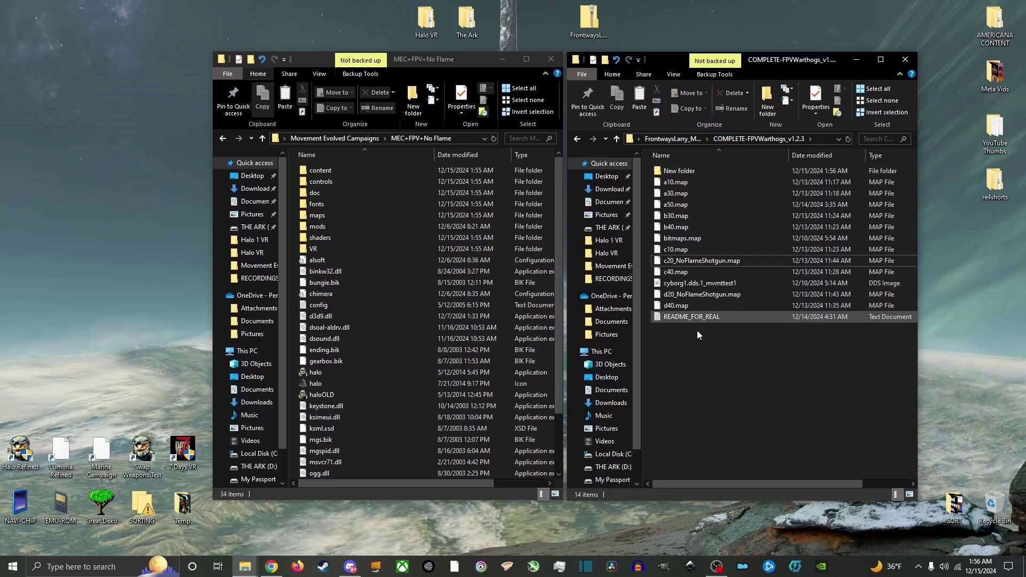
# - Rename c20_NoFlameShotgun.map to c20.map and d20_NoFlameShotgun.map to d20.map in COMPLETE-FPVWarthogs_v1.2.3
pyautogui.click(721, 261)
pyautogui.press('F2')
pyautogui.moveTo(726, 262); pyautogui.dragTo(681, 265)
pyautogui.press('BackSpace')
pyautogui.press('BackSpace')
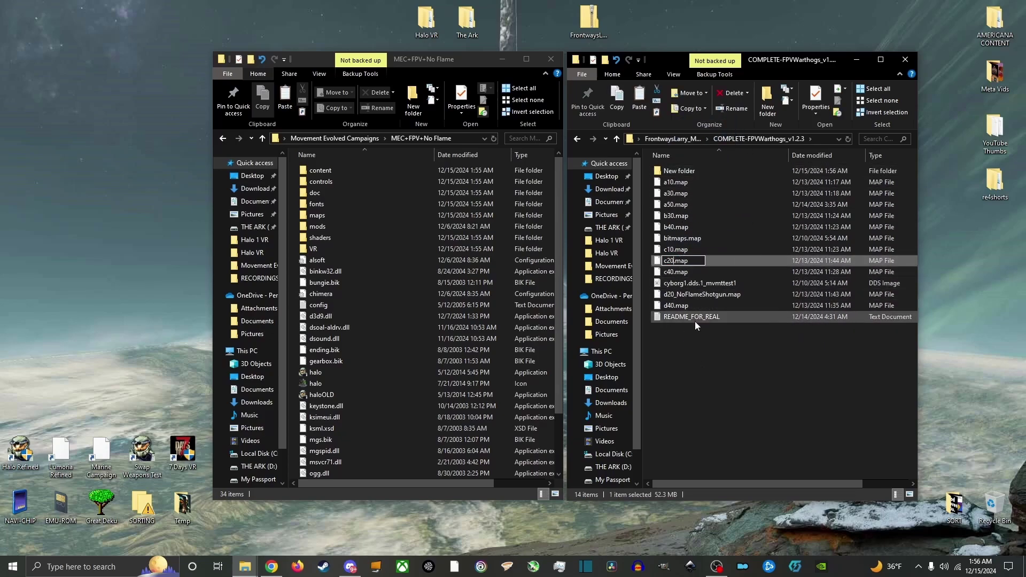
pyautogui.click(695, 295)
pyautogui.click(723, 295)
pyautogui.moveTo(725, 295); pyautogui.dragTo(697, 295)
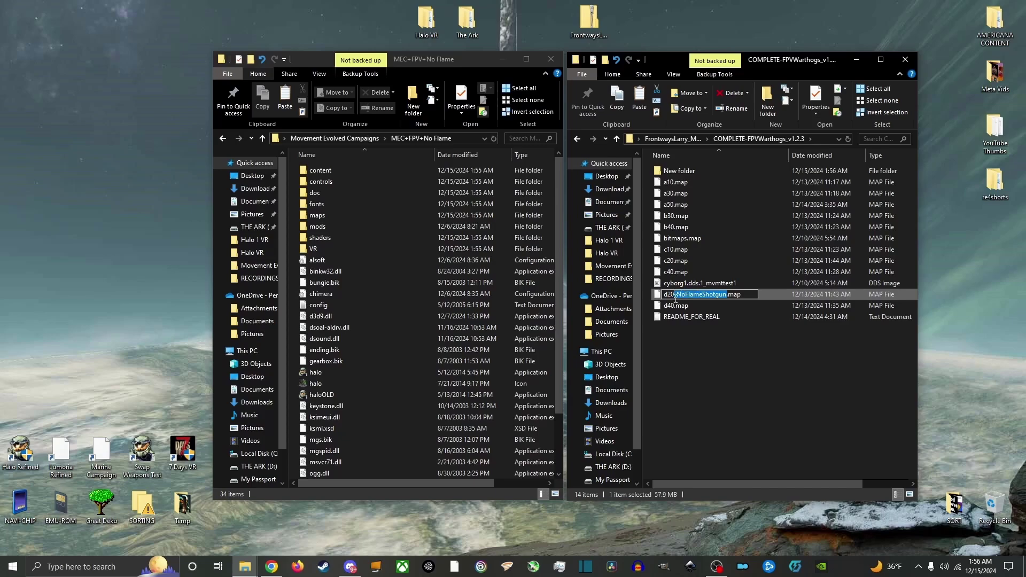
pyautogui.press('BackSpace')
pyautogui.press('BackSpace')
pyautogui.click(692, 361)
# - Copy all the map files, including the renamed no-flame ones, into the maps folder of MEC+FPV+No Flame, replacing the existing files
pyautogui.moveTo(649, 182); pyautogui.dragTo(711, 274)
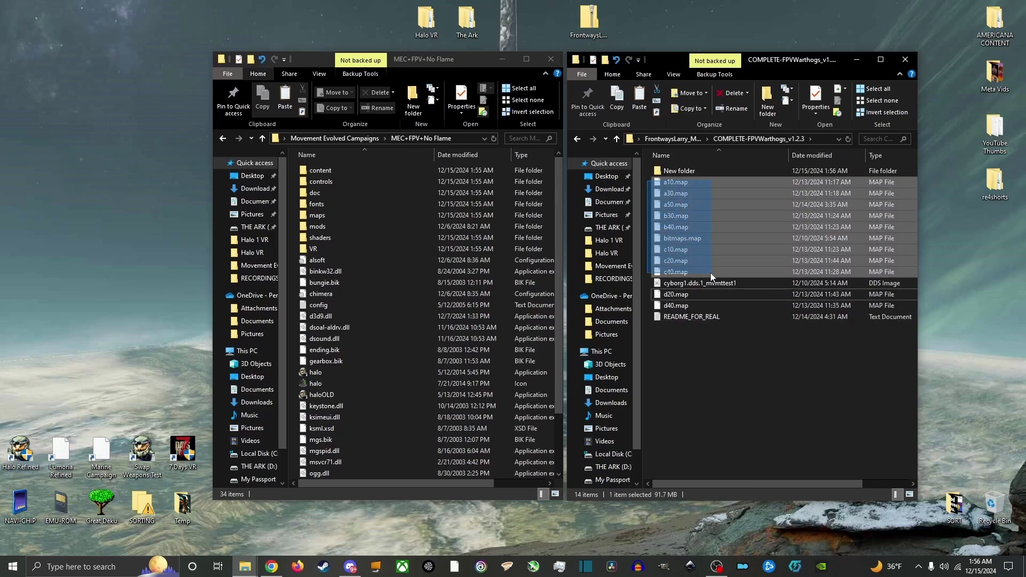
pyautogui.keyDown('ctrl'); pyautogui.click(676, 295); pyautogui.keyUp('ctrl')
pyautogui.keyDown('ctrl'); pyautogui.click(679, 305); pyautogui.keyUp('ctrl')
pyautogui.moveTo(689, 194); pyautogui.dragTo(679, 219)
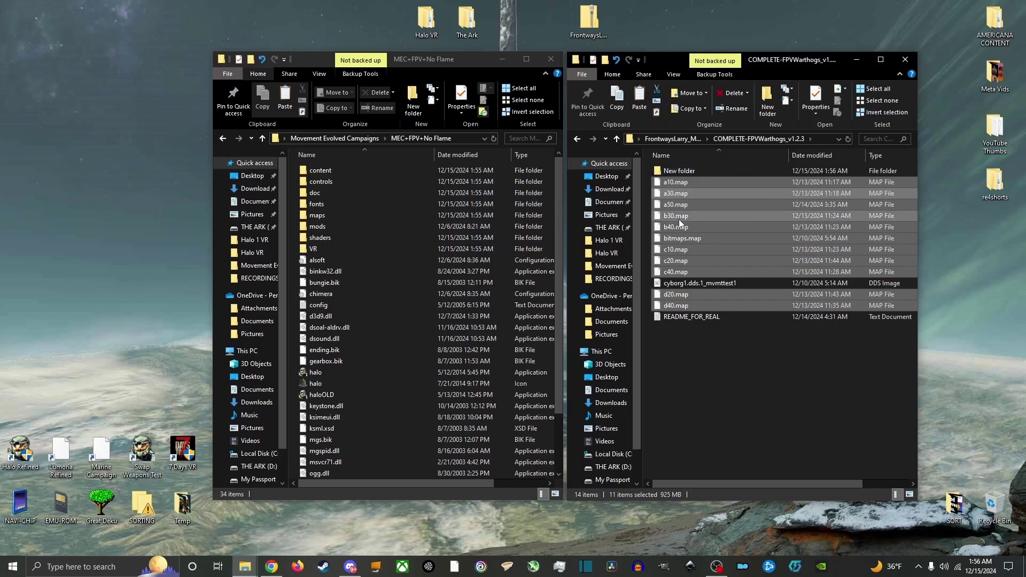
pyautogui.rightClick(679, 219)
pyautogui.click(727, 347)
pyautogui.rightClick(351, 216)
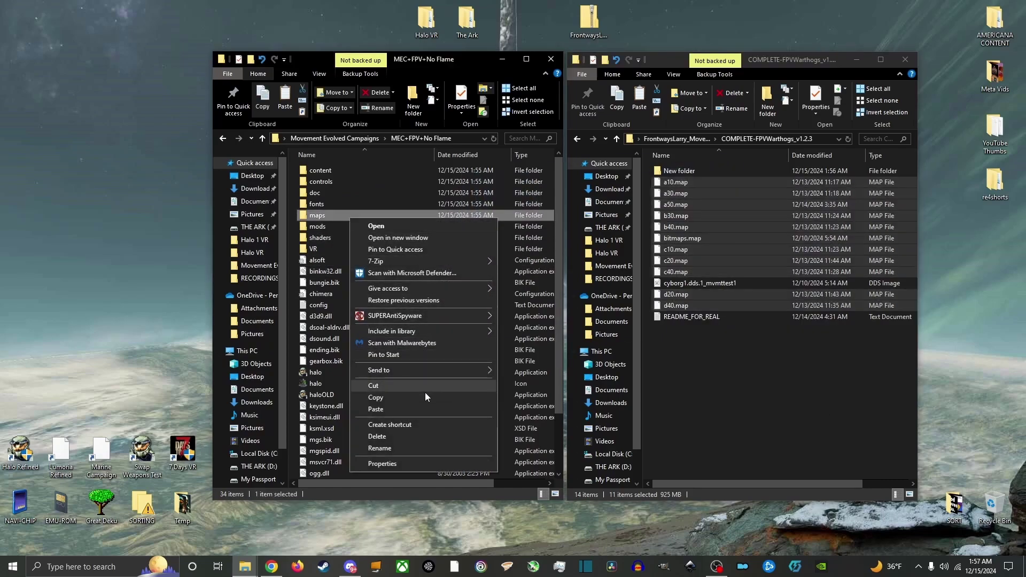
pyautogui.click(406, 409)
pyautogui.click(513, 198)
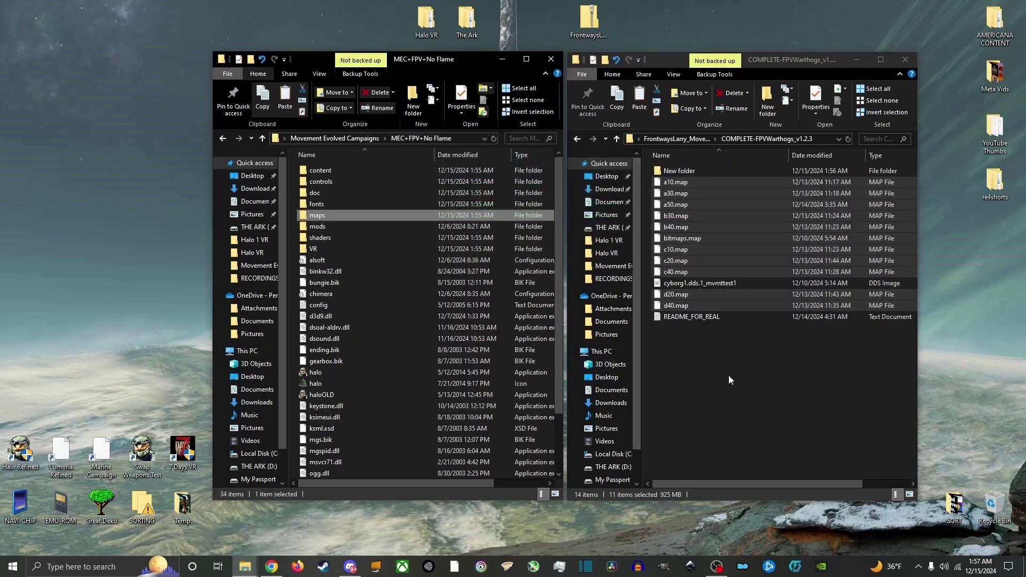
pyautogui.click(714, 369)
# - Create a folder named MEC+FPV in Movement Evolved Campaigns and move MEC+FPV Warthogs and MEC+FPV+No Flame into it
pyautogui.click(223, 138)
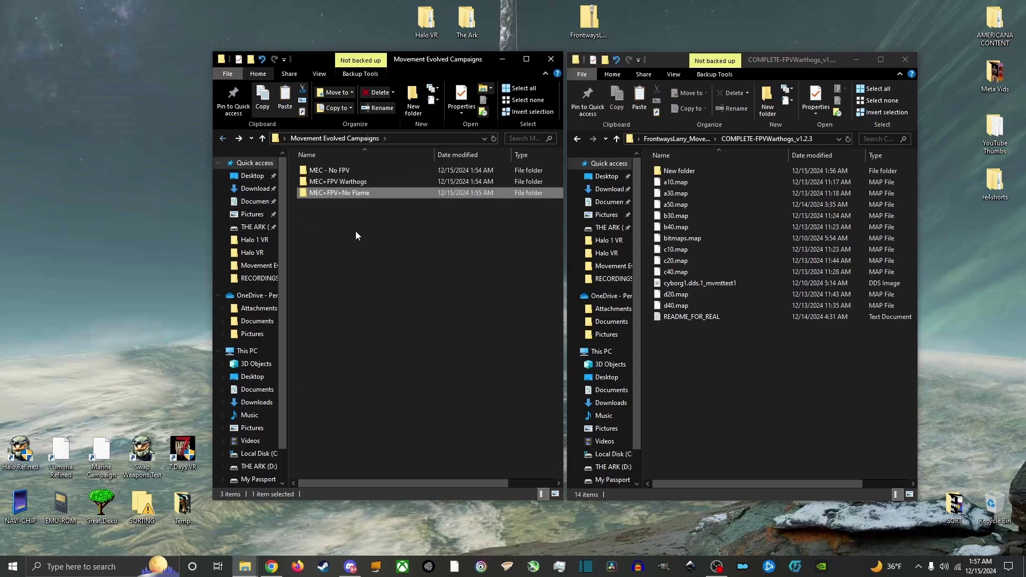
pyautogui.rightClick(355, 231)
pyautogui.moveTo(428, 358)
pyautogui.click(515, 362)
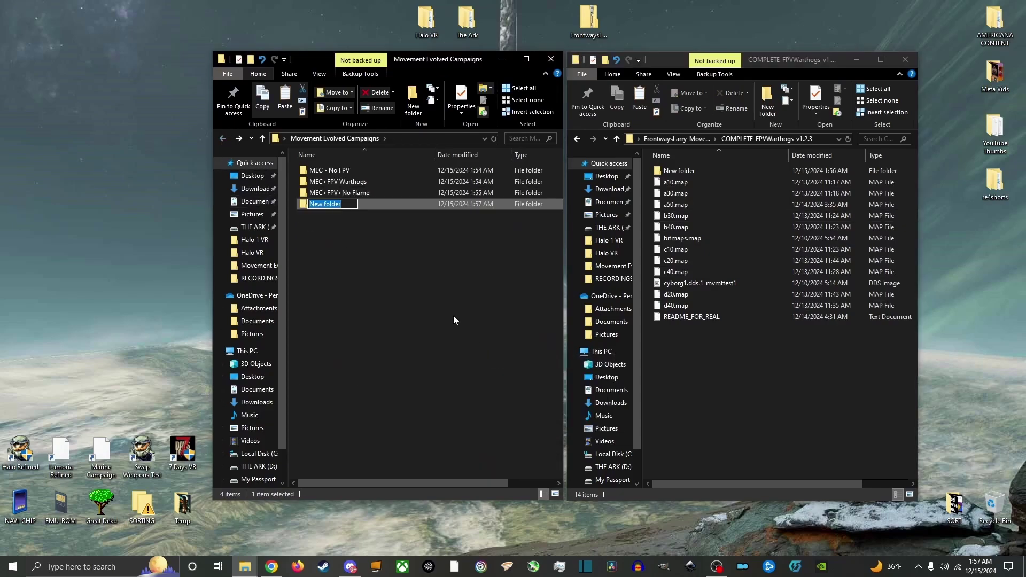
pyautogui.write('MEC +FPV')
pyautogui.press('Return')
pyautogui.click(453, 320)
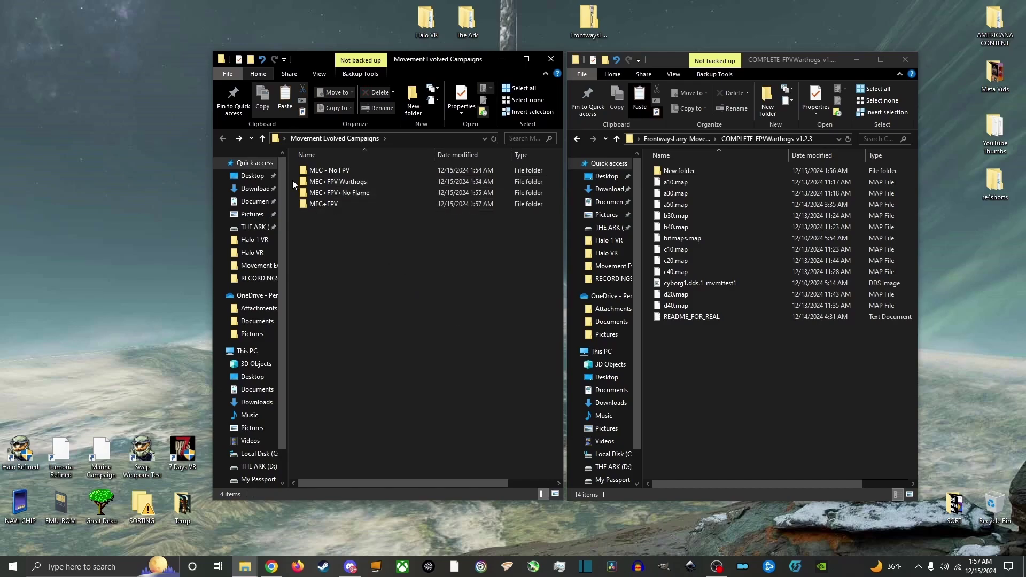
pyautogui.moveTo(293, 180); pyautogui.dragTo(336, 204)
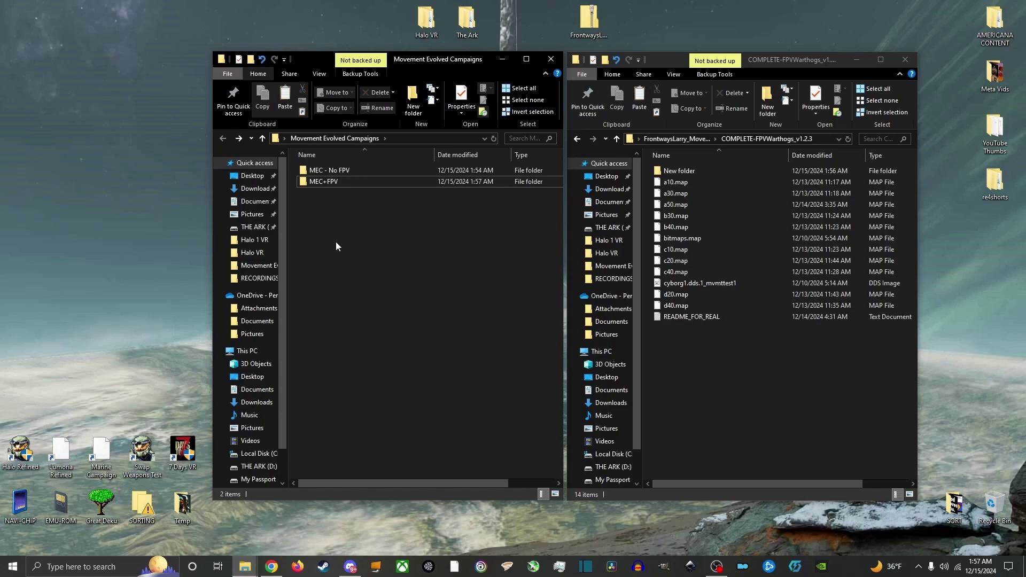
# - Delete the COMPLETE_v1.2.3 and COMPLETE-FPVWarthogs_v1.2.3 folders from FrontwaysLarry_MovementEvolved_1.2.3
pyautogui.click(617, 139)
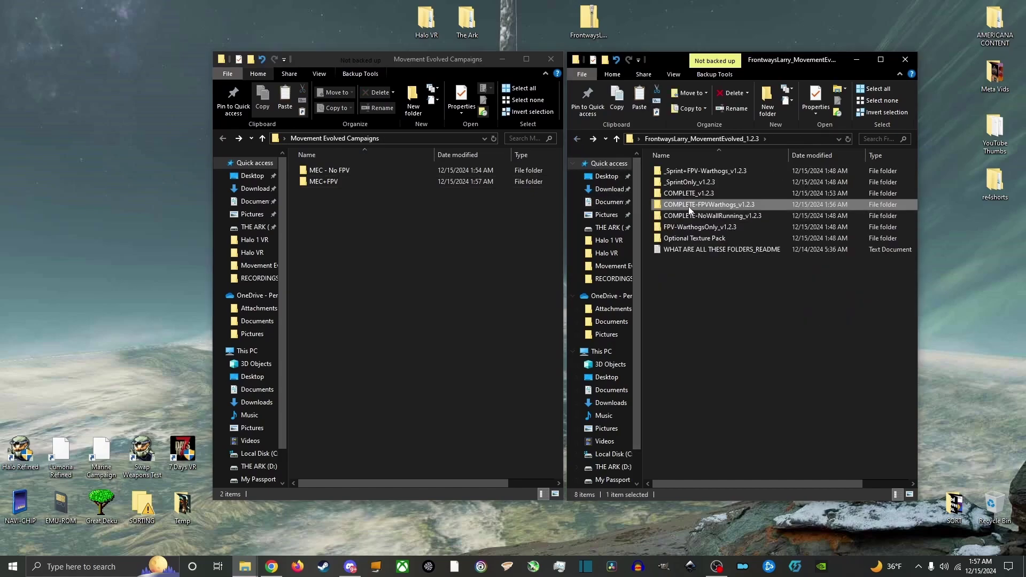
pyautogui.click(648, 193)
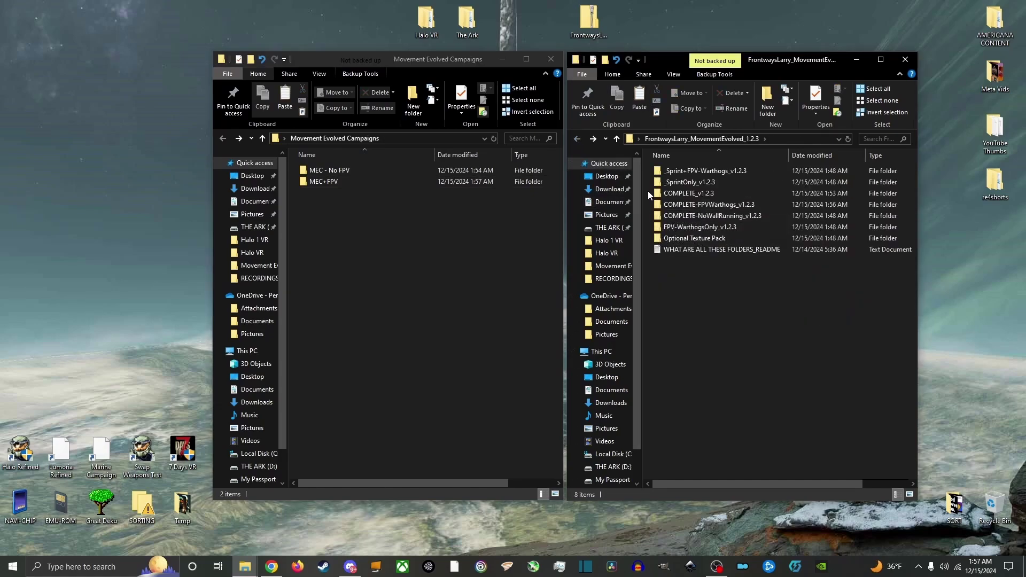
pyautogui.moveTo(648, 191); pyautogui.dragTo(678, 207)
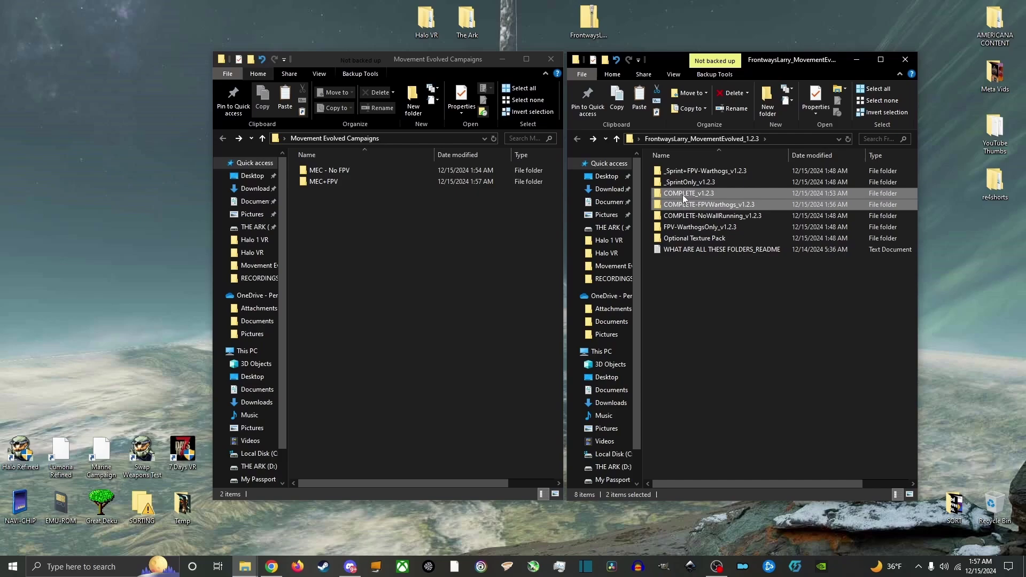
pyautogui.rightClick(683, 195)
pyautogui.click(739, 381)
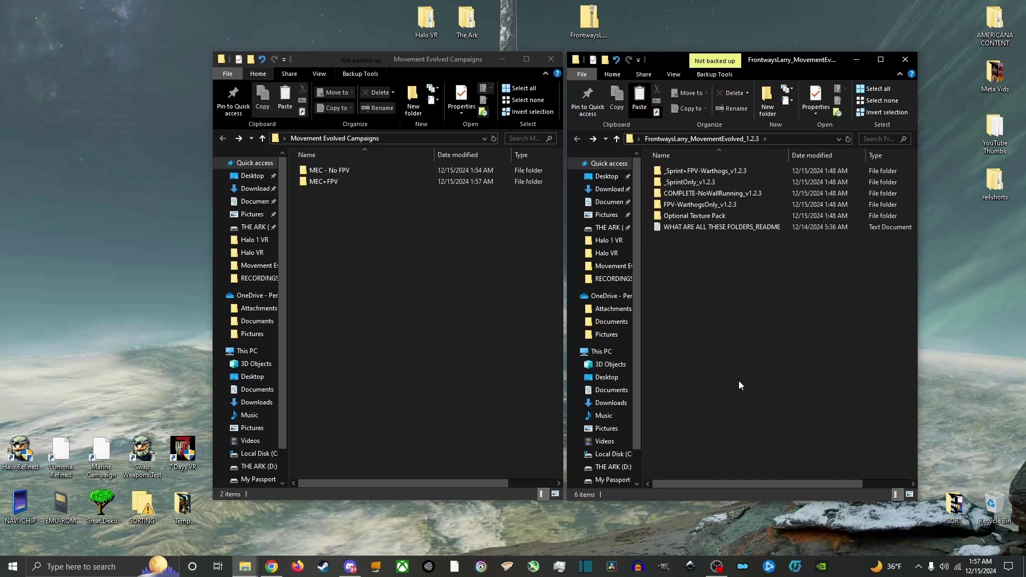
# - Copy the Halo - Refined folder from Halo VR and paste it on the desktop
pyautogui.doubleClick(425, 28)
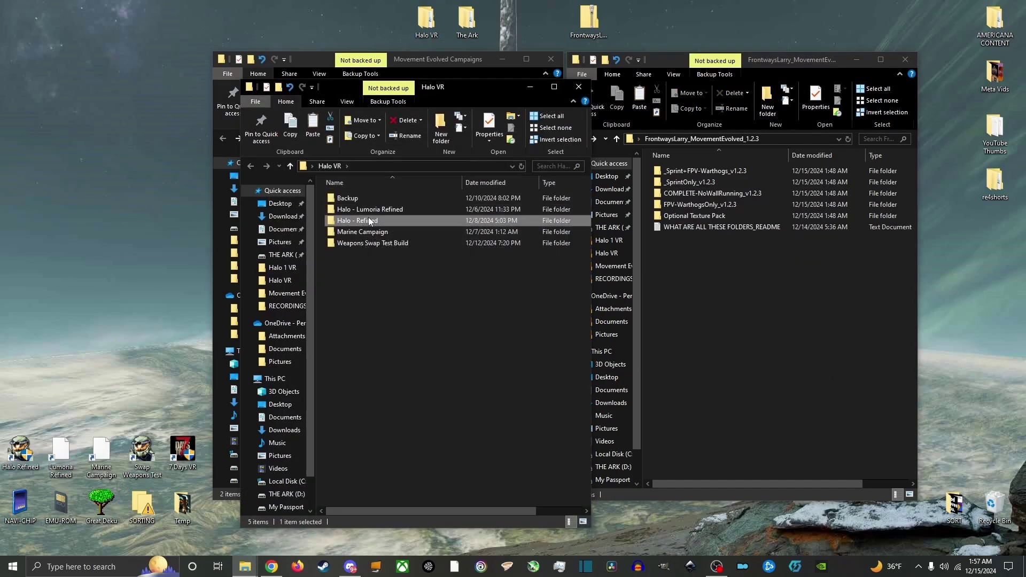
pyautogui.rightClick(368, 217)
pyautogui.click(421, 399)
pyautogui.click(577, 88)
pyautogui.rightClick(24, 36)
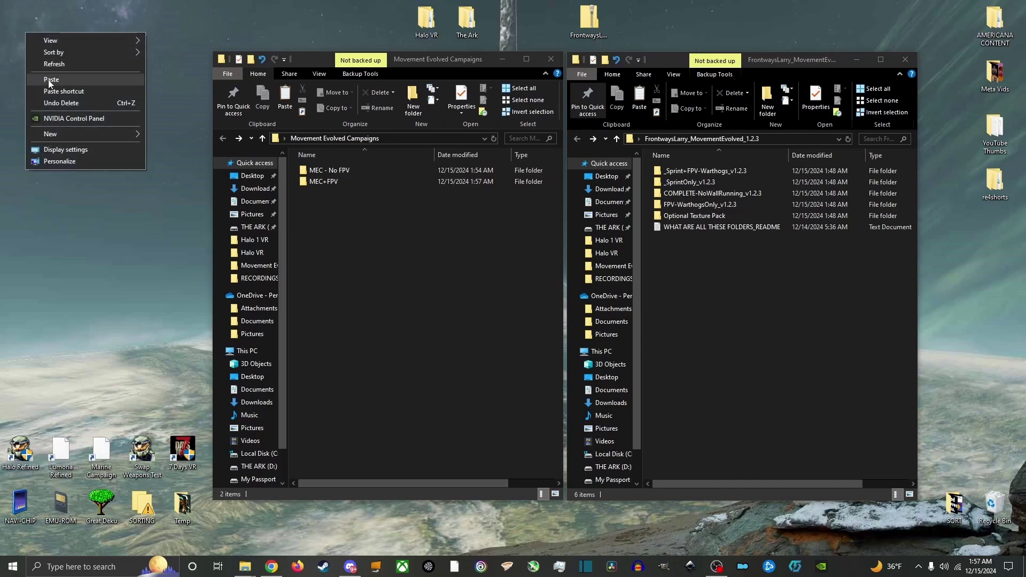
pyautogui.click(48, 79)
pyautogui.moveTo(13, 113); pyautogui.dragTo(83, 5)
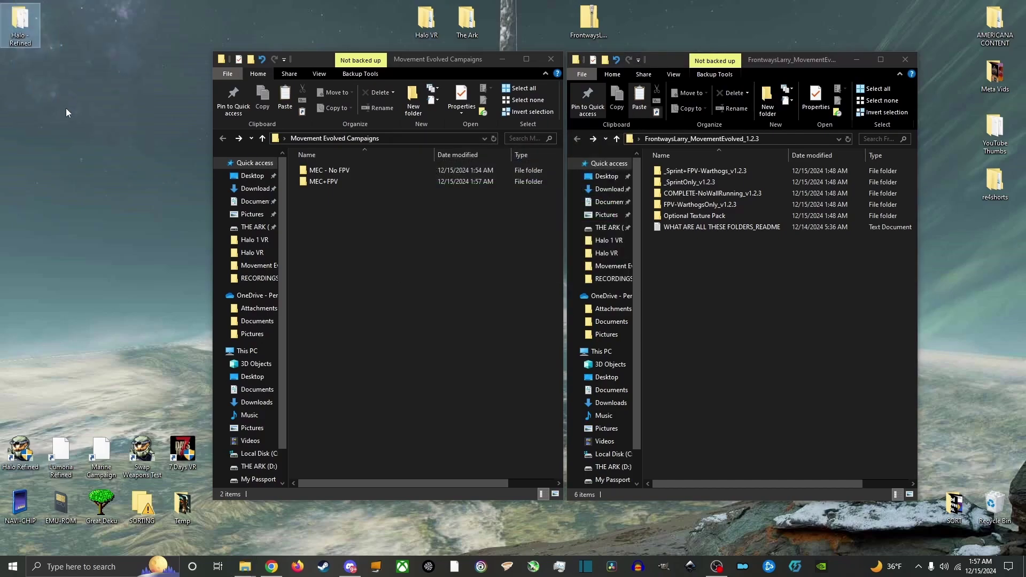
# - Paste a copy of Halo - Refined into Movement Evolved Campaigns and name it MEC-No Wall Running
pyautogui.rightClick(324, 222)
pyautogui.click(396, 296)
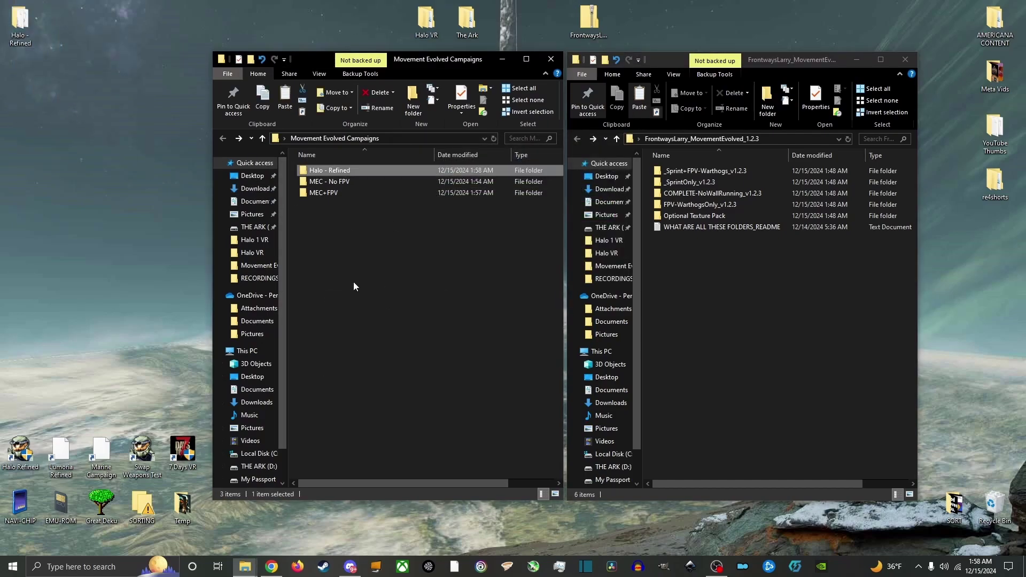
pyautogui.press('F2')
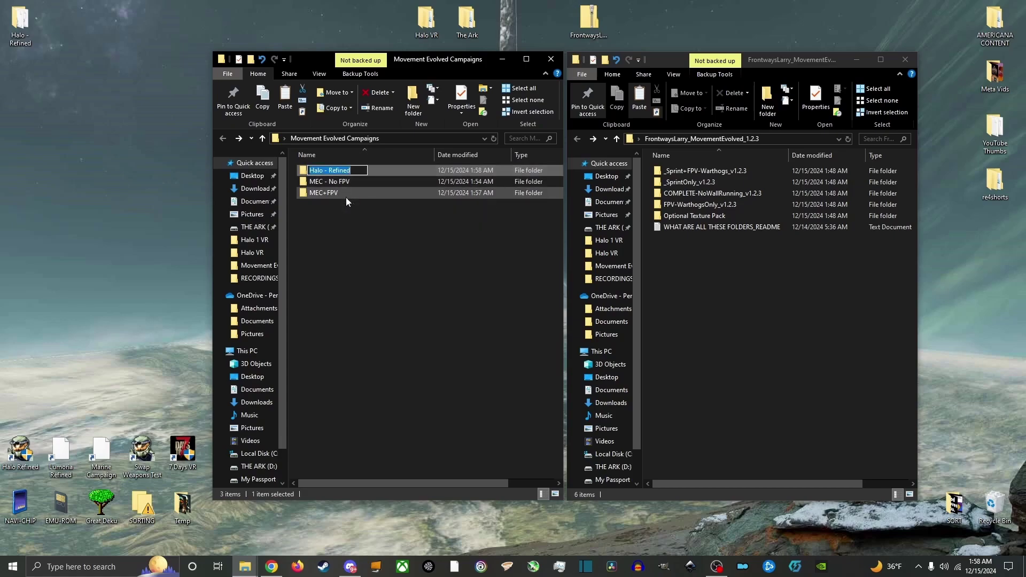
pyautogui.write('MEC-No Wall Running')
pyautogui.press('Return')
# - Paste another copy of Halo - Refined into Movement Evolved Campaigns and name it MEC-No Wall-No Flame
pyautogui.doubleClick(712, 193)
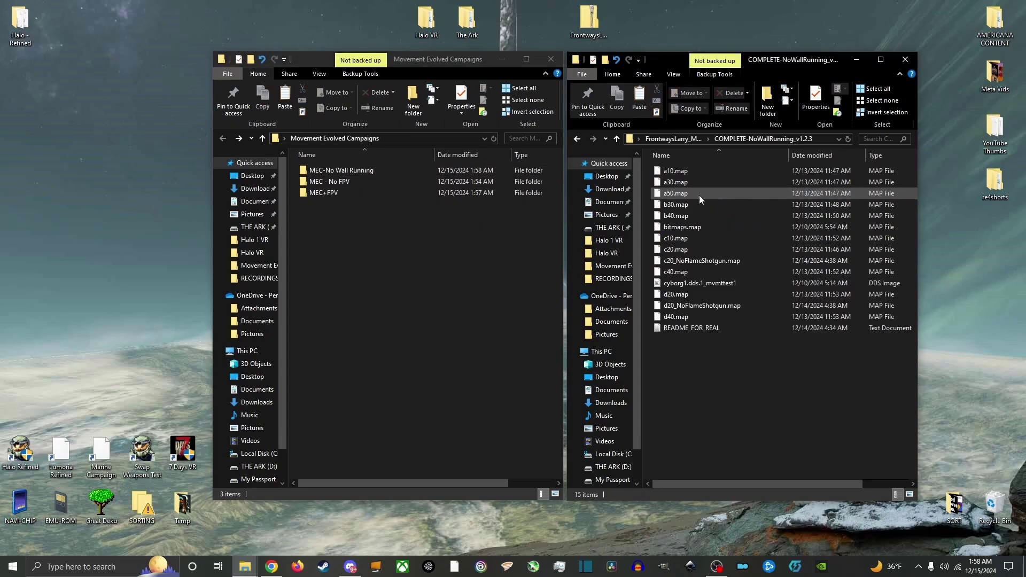
pyautogui.click(325, 220)
pyautogui.rightClick(325, 221)
pyautogui.click(384, 281)
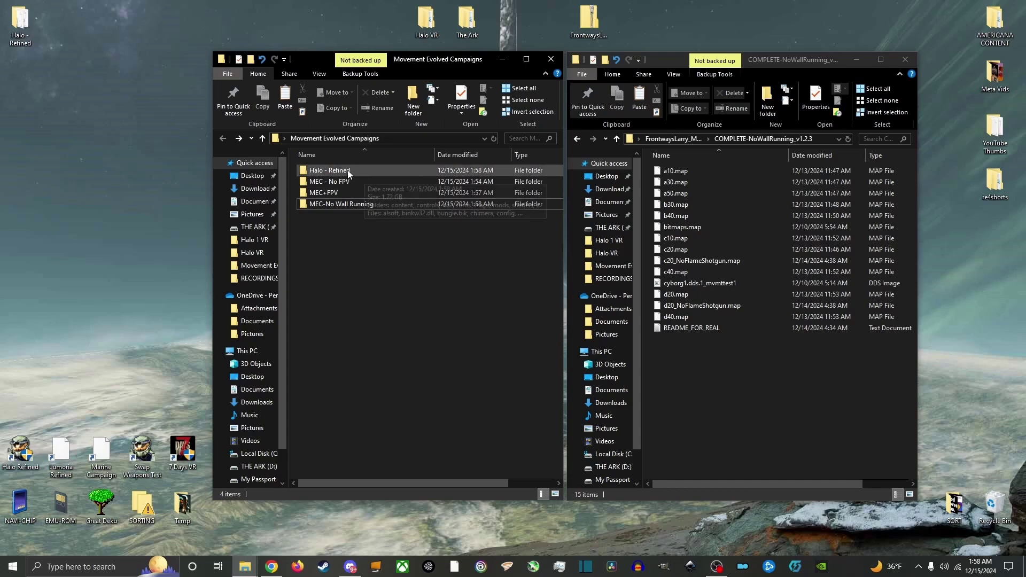
pyautogui.click(347, 170)
pyautogui.press('F2')
pyautogui.write('MEC-No W')
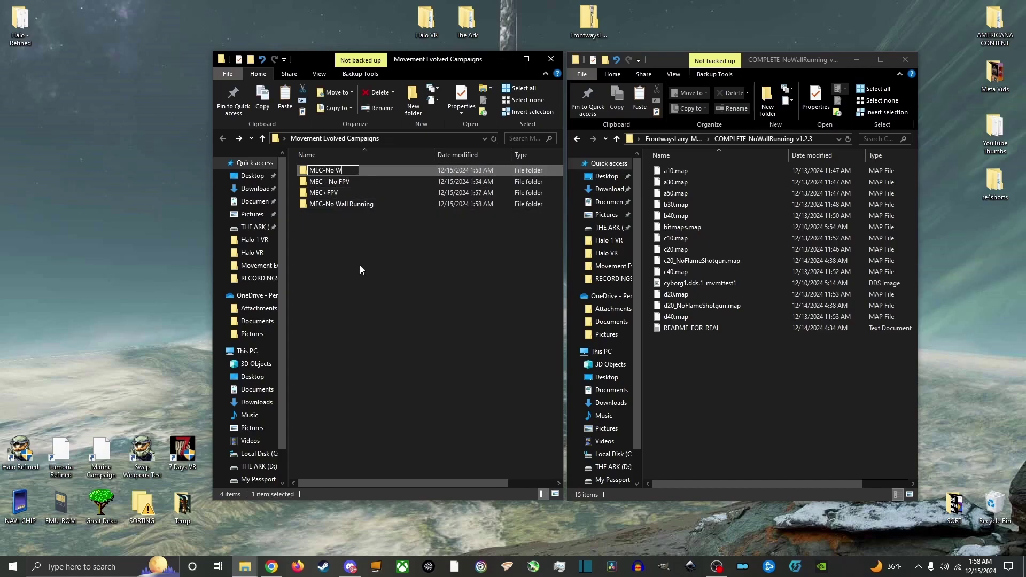
pyautogui.write('all-No Flame')
pyautogui.press('Return')
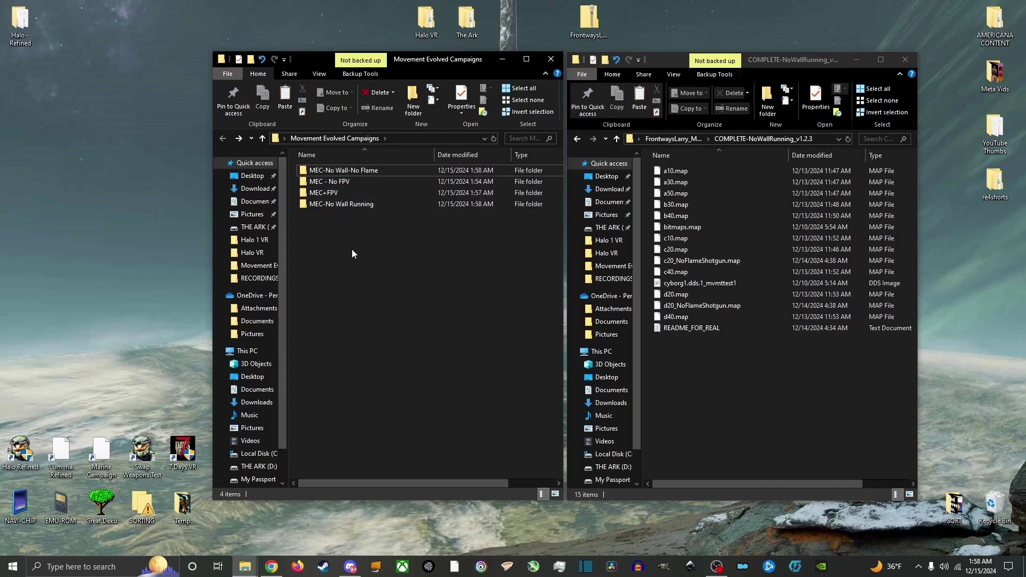
# - Copy the map files except the NoFlameShotgun versions from COMPLETE-NoWallRunning_v1.2.3 into the maps folder of MEC-No Wall Running, replacing the existing files
pyautogui.doubleClick(358, 204)
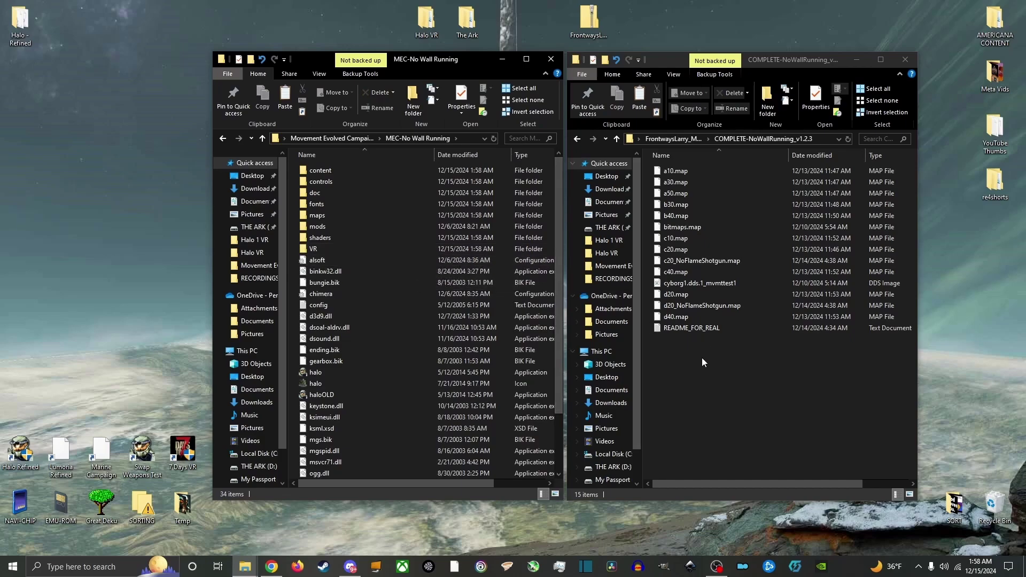
pyautogui.moveTo(652, 168); pyautogui.dragTo(716, 249)
pyautogui.keyDown('ctrl'); pyautogui.click(707, 272); pyautogui.keyUp('ctrl')
pyautogui.keyDown('ctrl'); pyautogui.click(704, 294); pyautogui.keyUp('ctrl')
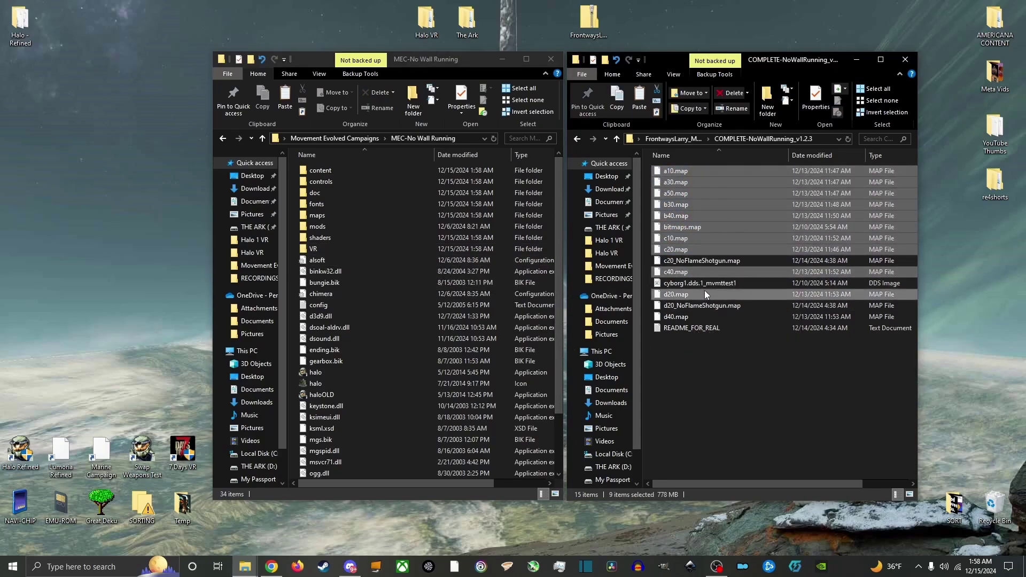
pyautogui.keyDown('ctrl'); pyautogui.click(699, 316); pyautogui.keyUp('ctrl')
pyautogui.hotkey('ctrl', 'c')
pyautogui.rightClick(334, 215)
pyautogui.click(423, 406)
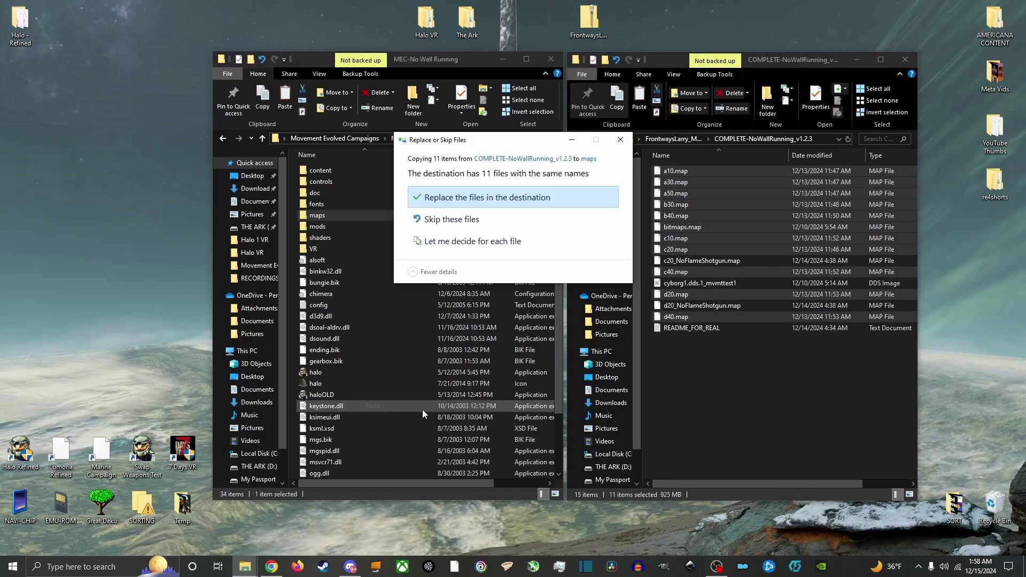
pyautogui.click(438, 196)
# - Create a new folder in COMPLETE-NoWallRunning_v1.2.3 and move the original c20.map and d20.map into it
pyautogui.click(222, 138)
pyautogui.doubleClick(355, 205)
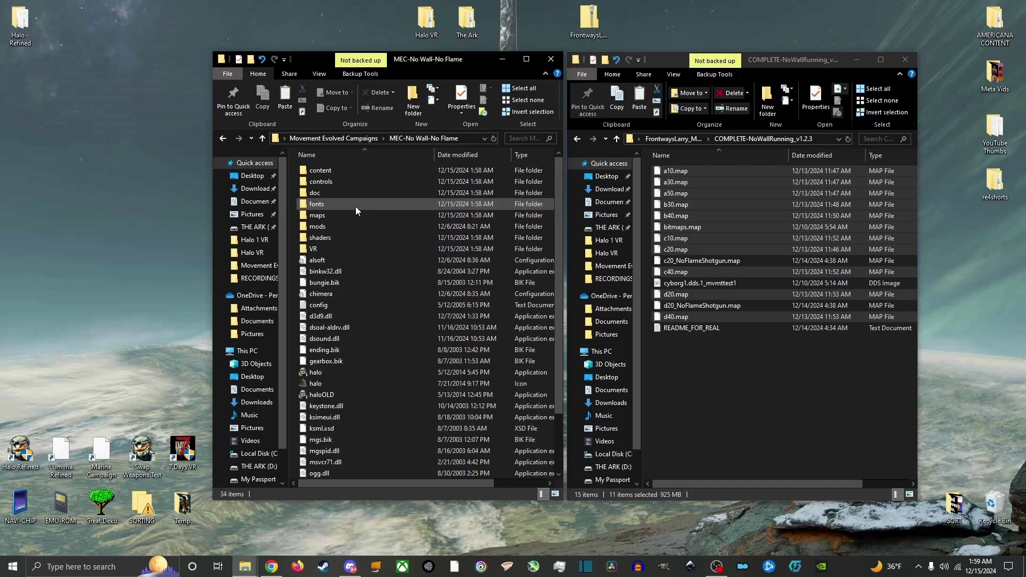
pyautogui.rightClick(711, 375)
pyautogui.moveTo(781, 486)
pyautogui.click(849, 490)
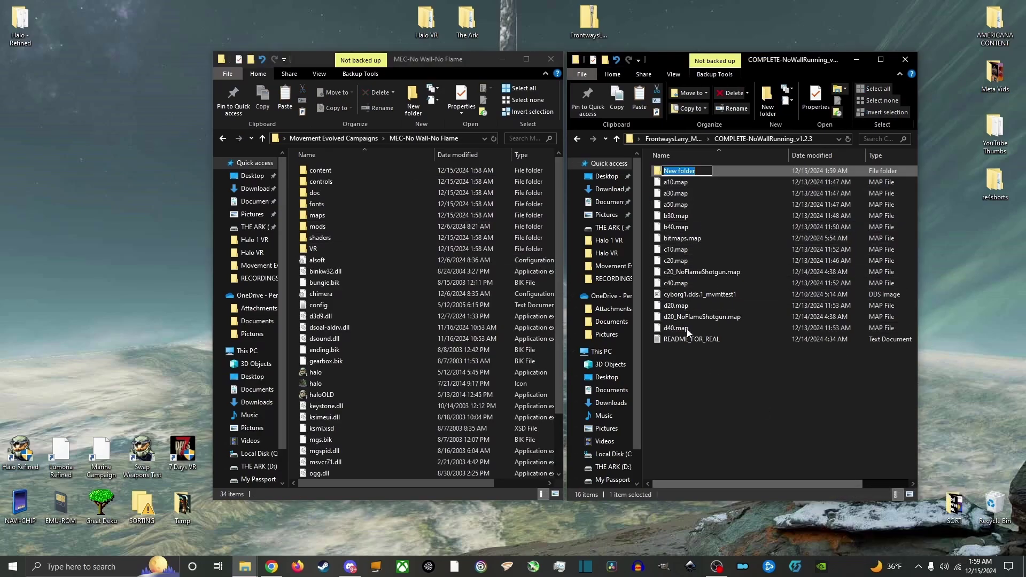
pyautogui.click(676, 305)
pyautogui.moveTo(673, 262); pyautogui.dragTo(681, 172)
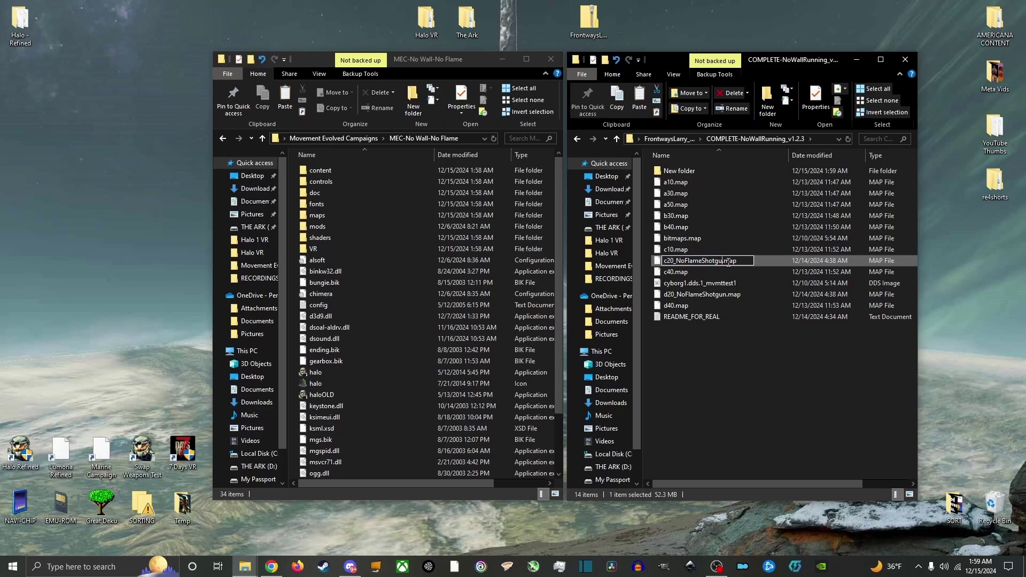
# - Rename c20_NoFlameShotgun.map as c20.map
pyautogui.press('BackSpace')
pyautogui.press('BackSpace')
pyautogui.press('BackSpace')
pyautogui.press('BackSpace')
pyautogui.press('BackSpace')
pyautogui.press('BackSpace')
pyautogui.press('BackSpace')
pyautogui.press('BackSpace')
pyautogui.press('BackSpace')
pyautogui.press('BackSpace')
pyautogui.press('BackSpace')
pyautogui.press('BackSpace')
pyautogui.press('BackSpace')
pyautogui.press('BackSpace')
pyautogui.press('Return')
# - Rename d20_NoFlameShotgun.map as d20.map
pyautogui.click(724, 297)
pyautogui.press('F2')
pyautogui.press('Right')
pyautogui.press('BackSpace')
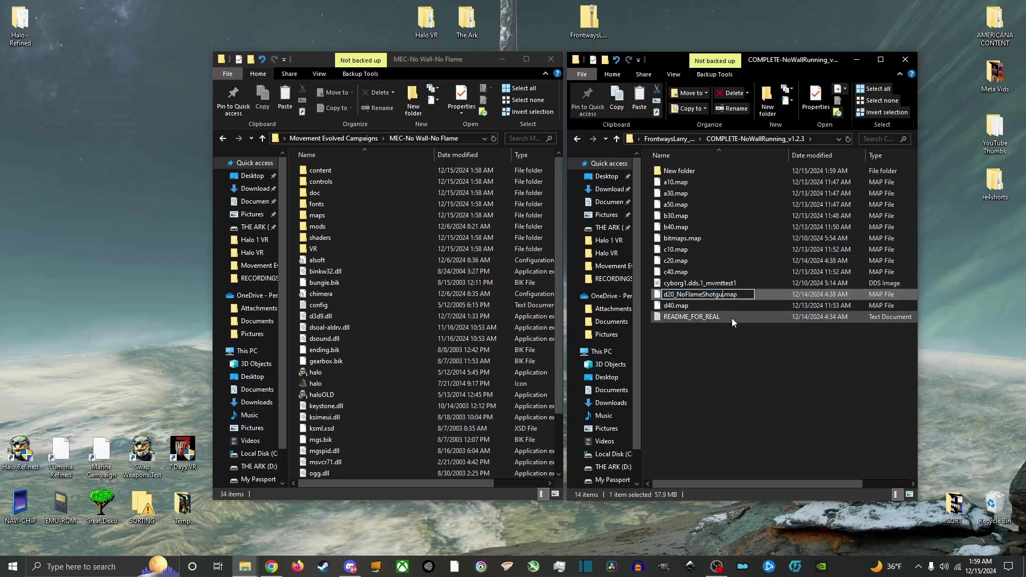
pyautogui.press('BackSpace')
pyautogui.press('BackSpace')
pyautogui.press('BackSpace')
pyautogui.press('BackSpace')
pyautogui.press('BackSpace')
pyautogui.press('BackSpace')
pyautogui.press('BackSpace')
pyautogui.press('BackSpace')
pyautogui.press('BackSpace')
pyautogui.press('BackSpace')
pyautogui.press('BackSpace')
pyautogui.press('BackSpace')
pyautogui.press('BackSpace')
pyautogui.press('BackSpace')
pyautogui.click(733, 332)
# - Copy all map files from COMPLETE-NoWallRunning_v1.2.3 into the maps folder of MEC-No Wall-No Flame, replacing the existing files
pyautogui.moveTo(646, 181); pyautogui.dragTo(675, 309)
pyautogui.rightClick(683, 238)
pyautogui.click(708, 371)
pyautogui.rightClick(362, 217)
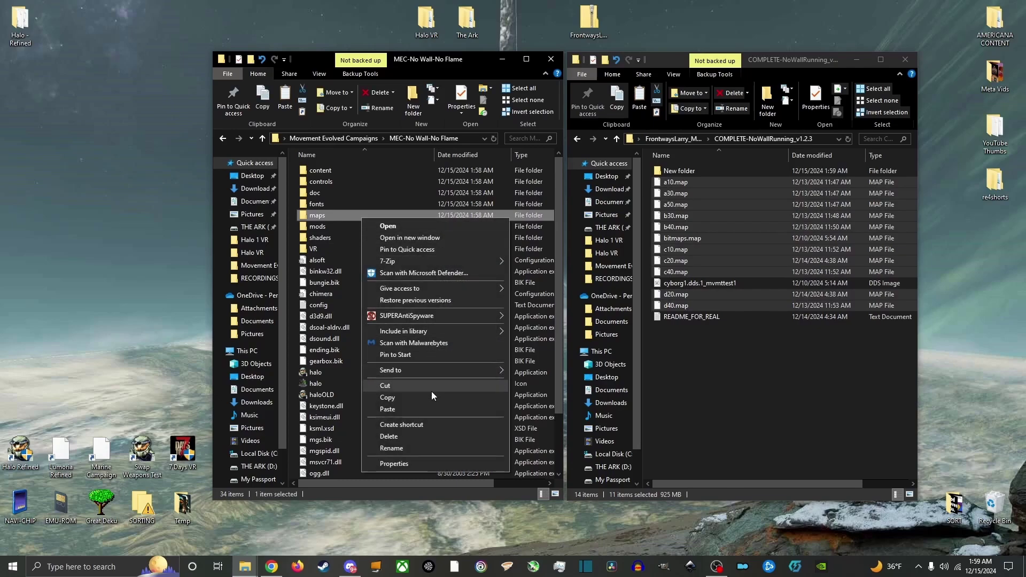
pyautogui.click(407, 409)
pyautogui.click(460, 196)
# - Delete the COMPLETE-NoWallRunning_v1.2.3 folder from FrontwaysLarry_MovementEvolved_1.2.3
pyautogui.press('BackSpace')
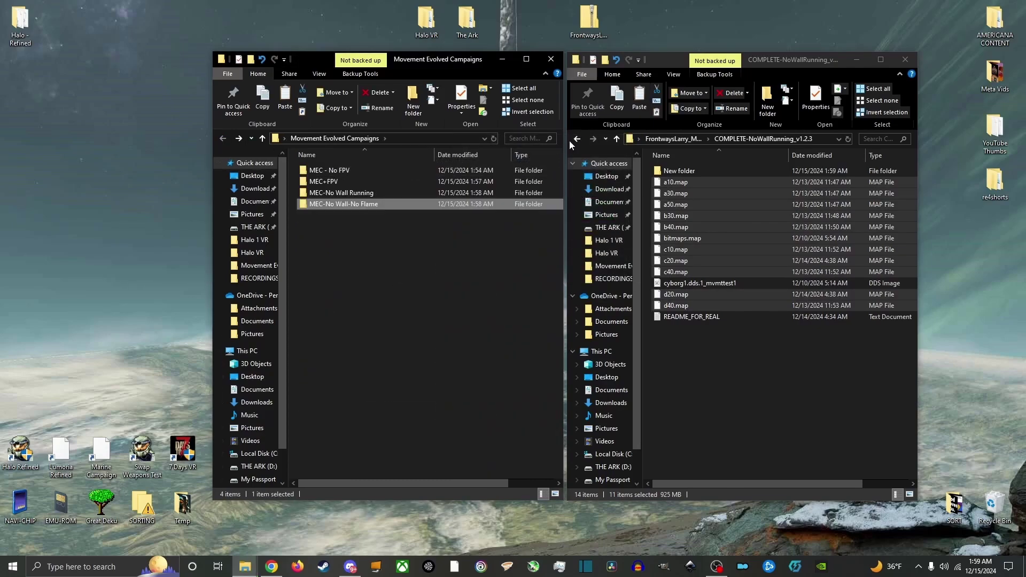
pyautogui.click(572, 142)
pyautogui.rightClick(676, 194)
pyautogui.click(741, 411)
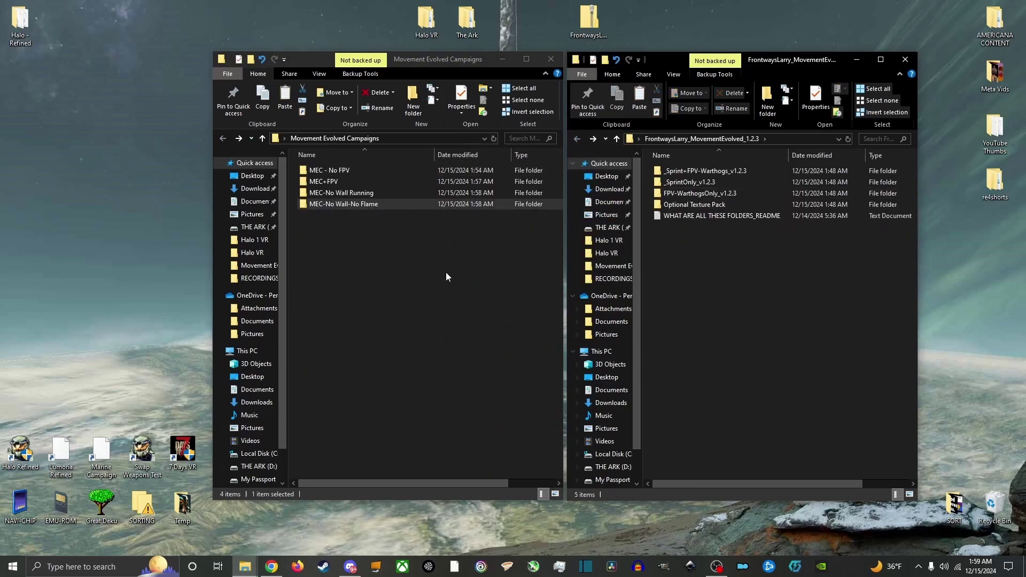
# - Create a folder named MEC-No Wall and Flame Options and move MEC-No Wall Running and MEC-No Wall-No Flame into it
pyautogui.rightClick(402, 254)
pyautogui.moveTo(428, 383)
pyautogui.click(540, 381)
pyautogui.write('MEC-')
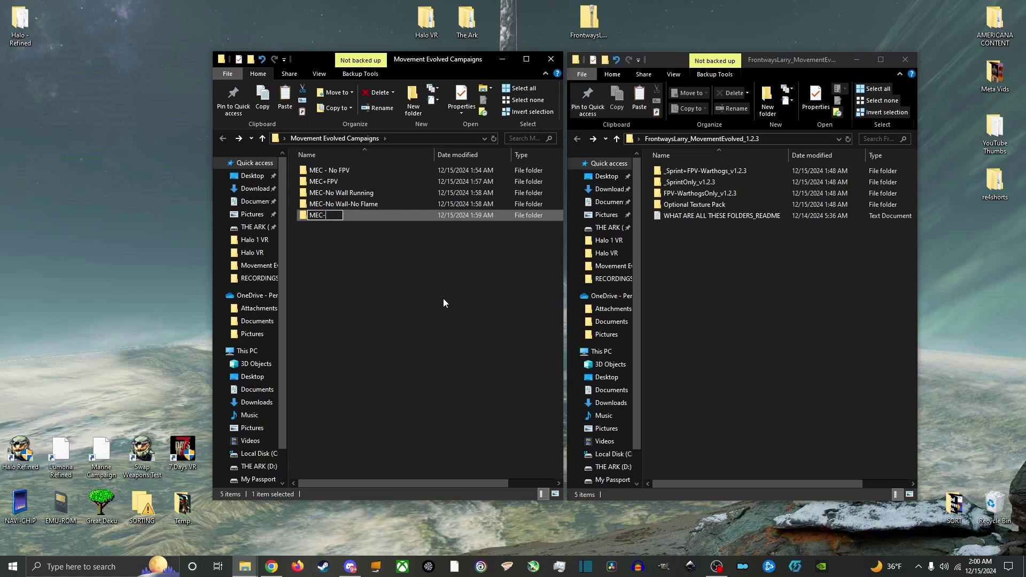
pyautogui.write('No Wall and Flame Options')
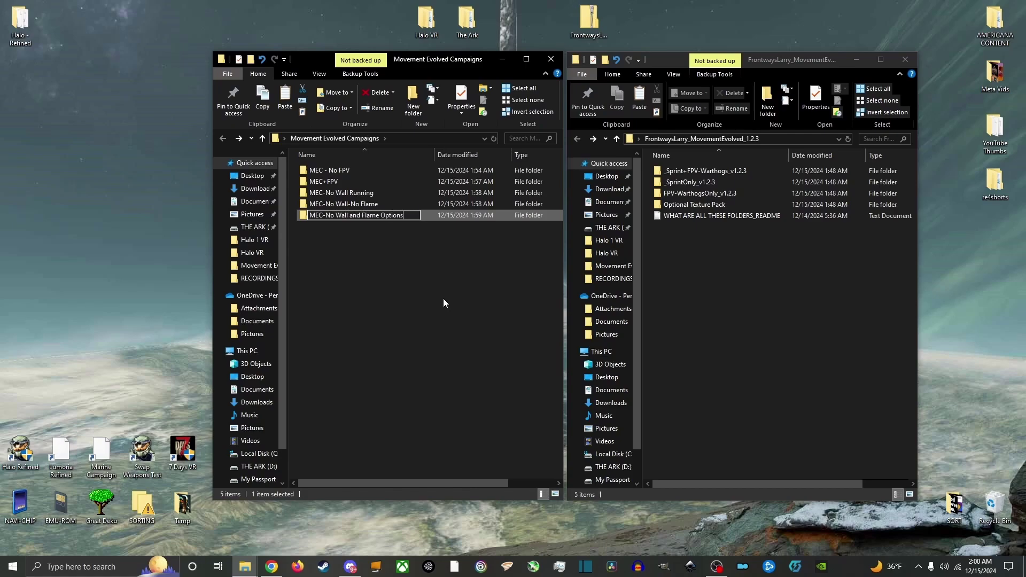
pyautogui.click(444, 303)
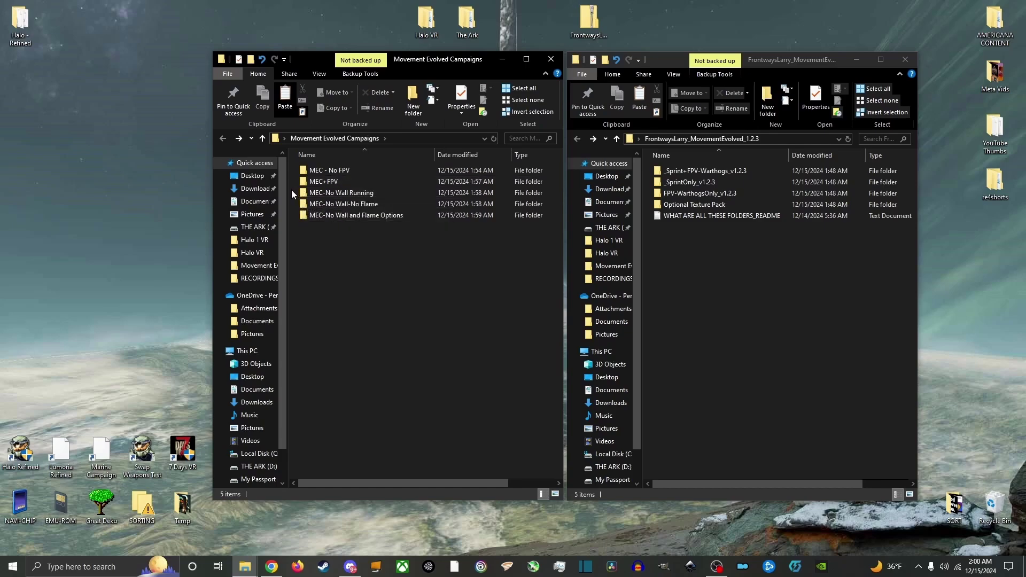
pyautogui.moveTo(292, 188); pyautogui.dragTo(354, 216)
# - Check the contents of the MEC - No FPV, MEC+FPV and MEC-No Wall and Flame Options folders
pyautogui.doubleClick(351, 173)
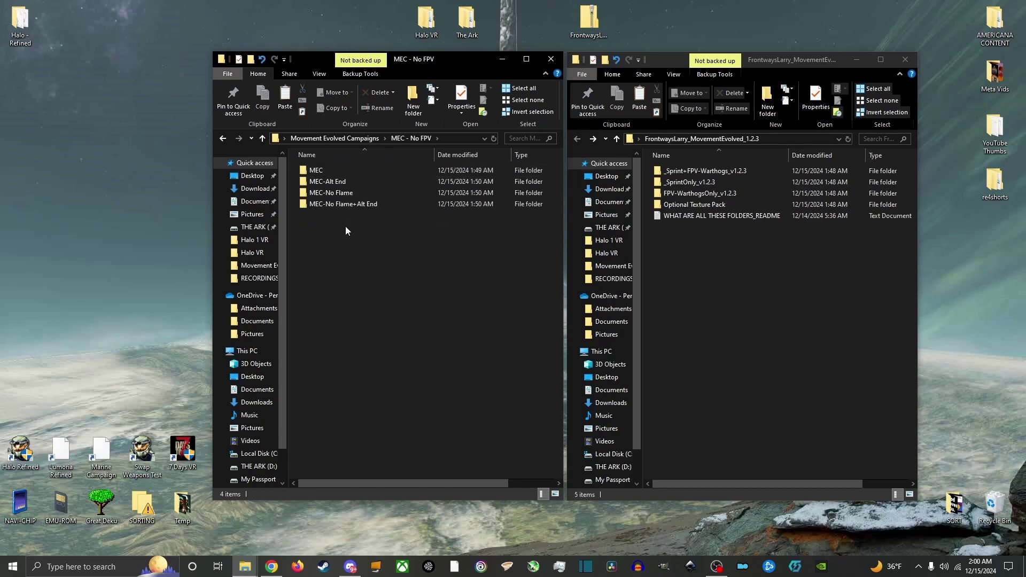
pyautogui.hotkey('alt', 'Left')
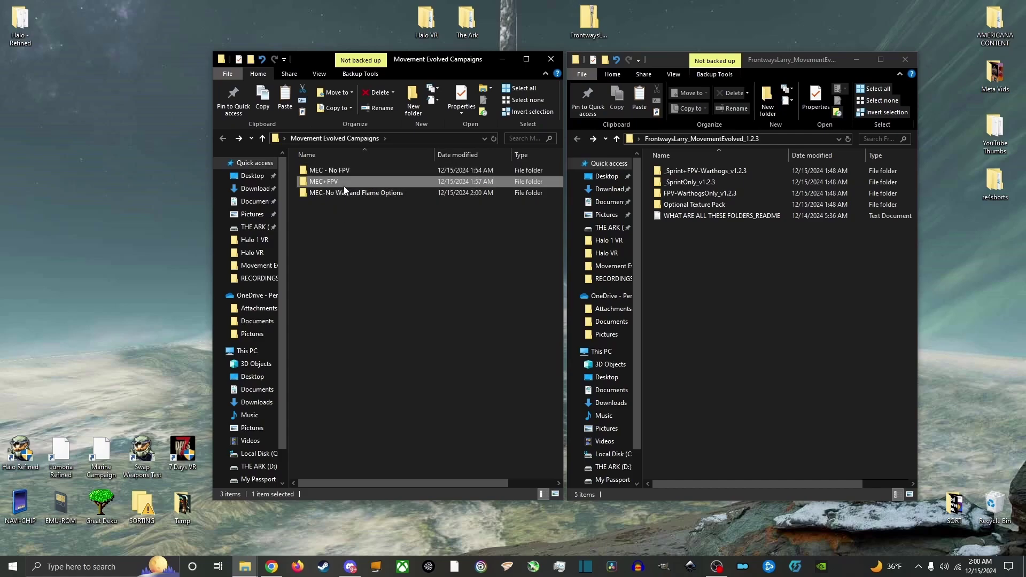
pyautogui.doubleClick(342, 182)
pyautogui.hotkey('alt', 'Left')
pyautogui.doubleClick(349, 192)
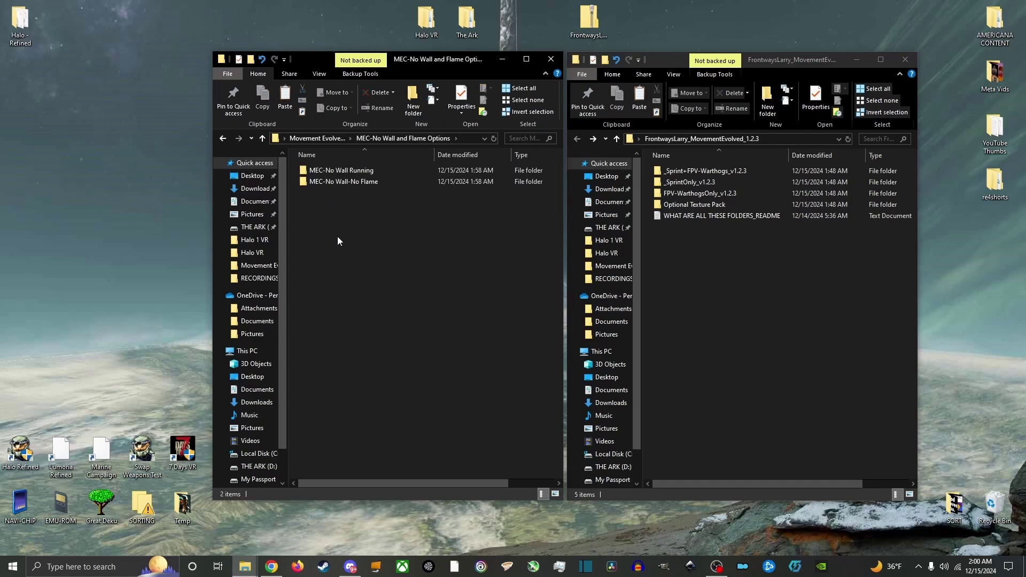
pyautogui.hotkey('alt', 'Left')
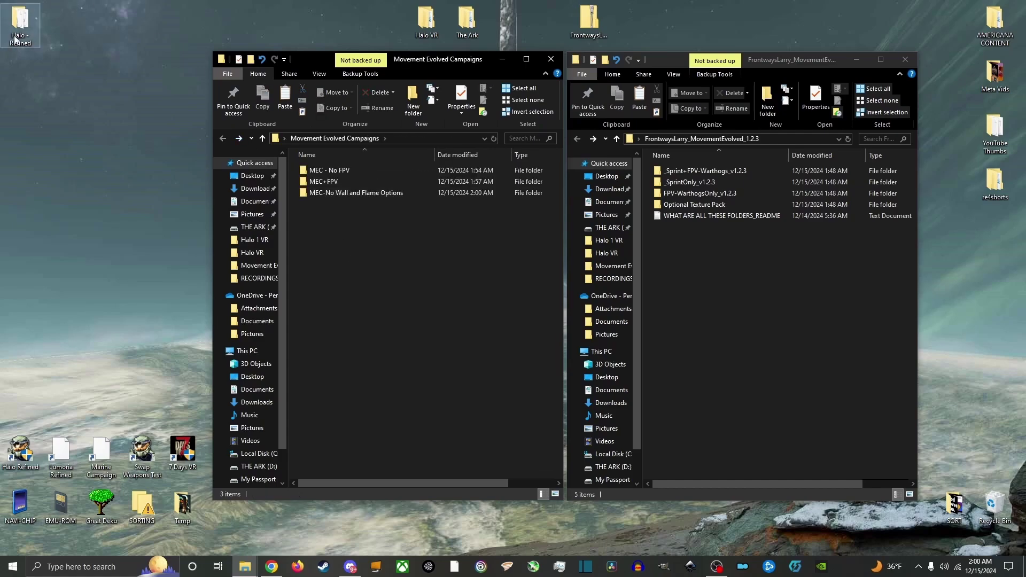
# - Copy Halo - Refined from the desktop into Movement Evolved Campaigns and name the copy Sprint+FPV
pyautogui.rightClick(15, 38)
pyautogui.click(80, 205)
pyautogui.rightClick(348, 225)
pyautogui.click(416, 300)
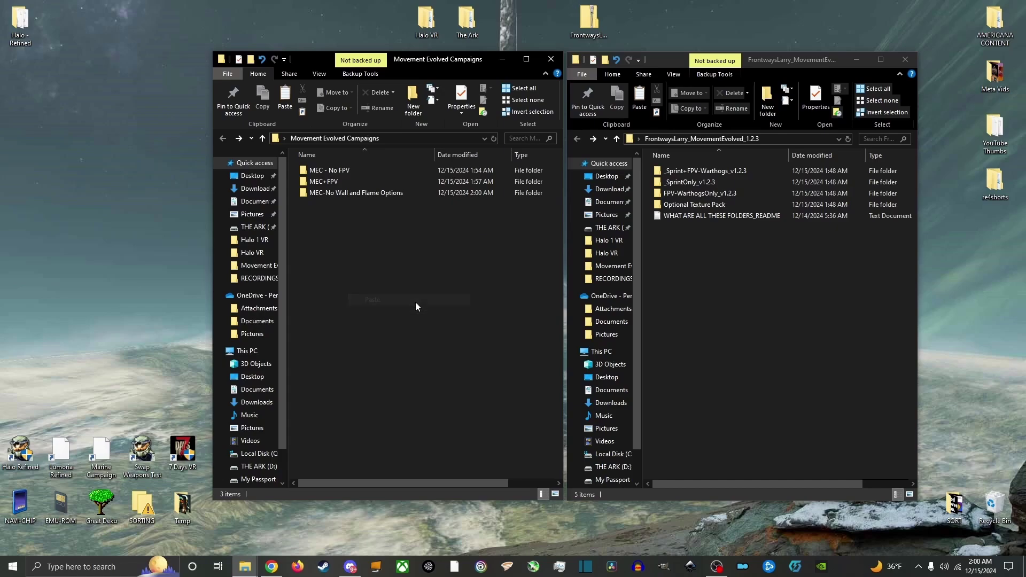
pyautogui.click(348, 171)
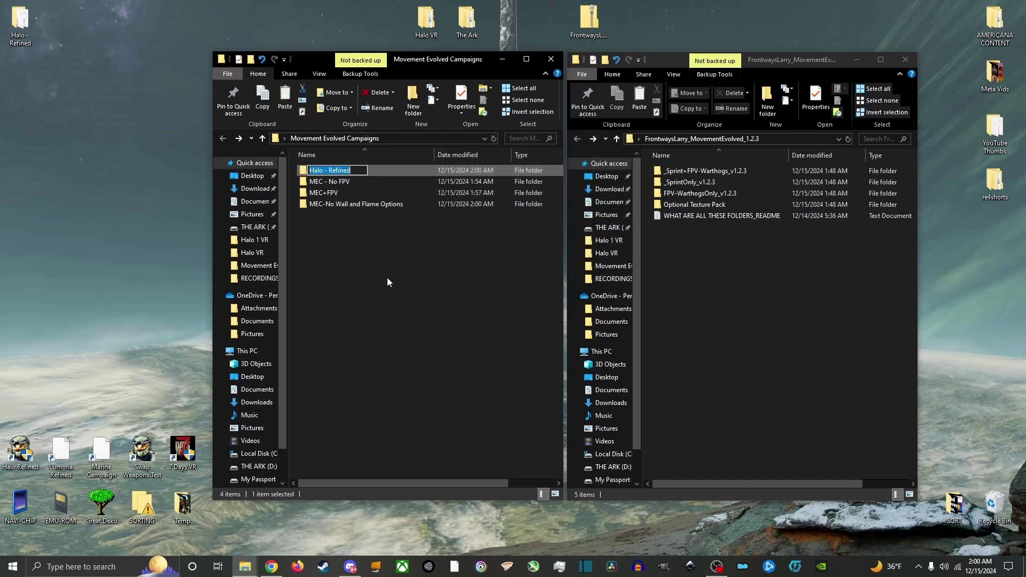
pyautogui.write('Sprint Only')
pyautogui.press('BackSpace')
pyautogui.press('BackSpace')
pyautogui.press('BackSpace')
pyautogui.press('BackSpace')
pyautogui.press('BackSpace')
pyautogui.write('+FPV')
# - Paste another Halo - Refined copy into Movement Evolved Campaigns and name it Sprint Only
pyautogui.rightClick(331, 232)
pyautogui.click(364, 303)
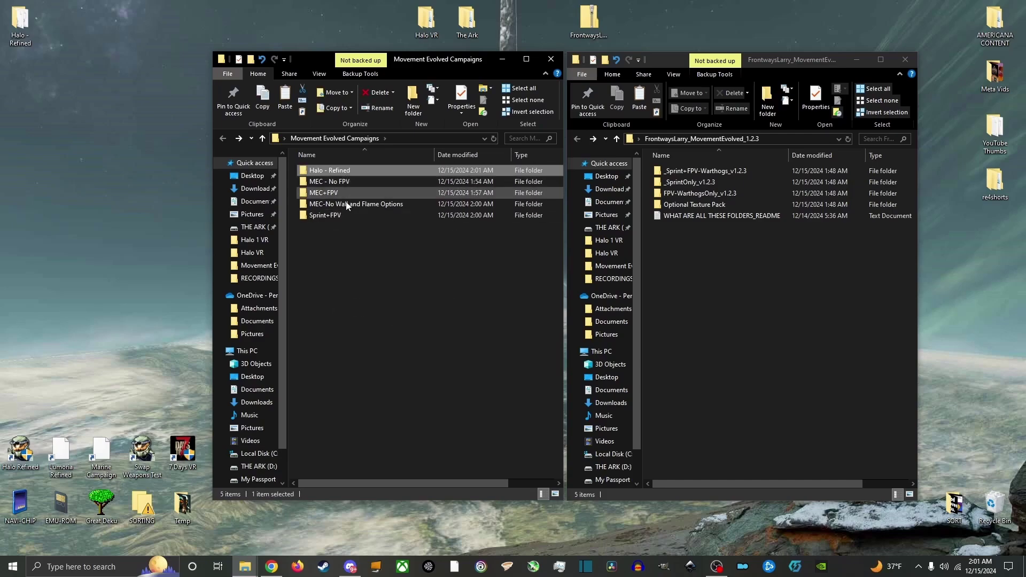
pyautogui.press('F2')
pyautogui.write('Sprint Only')
pyautogui.press('Return')
# - Paste a further Halo - Refined copy into Movement Evolved Campaigns and name it FPV Warthogs Only
pyautogui.rightClick(340, 287)
pyautogui.click(390, 361)
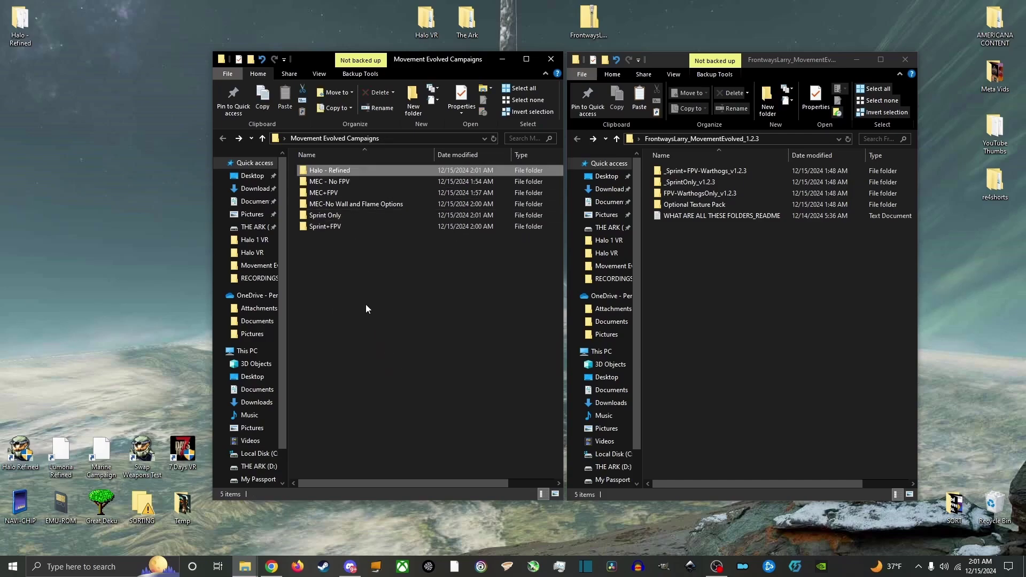
pyautogui.press('F2')
pyautogui.write('FPV War')
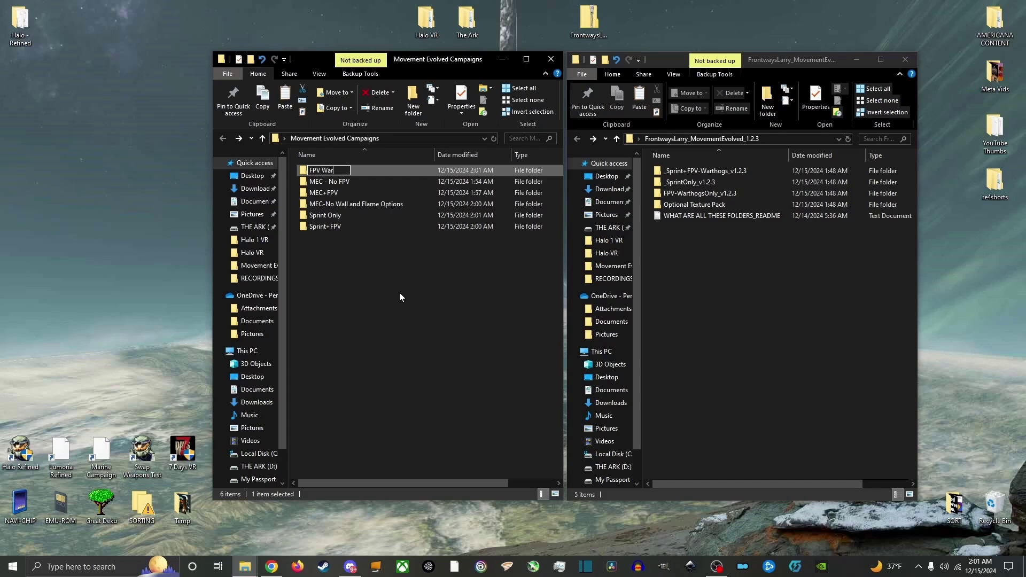
pyautogui.write('thogs Only')
pyautogui.press('Return')
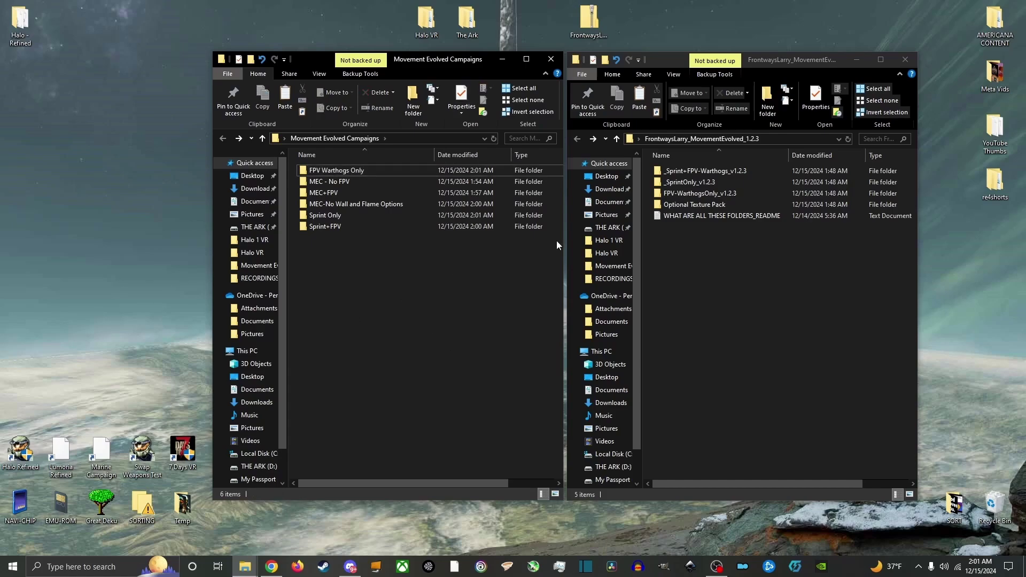
# - Move all map files from _SprintOnly_v1.2.3 into the maps folder of Sprint Only, replacing the existing files
pyautogui.doubleClick(397, 215)
pyautogui.doubleClick(689, 181)
pyautogui.click(676, 170)
pyautogui.keyDown('shift'); pyautogui.click(676, 271); pyautogui.keyUp('shift')
pyautogui.moveTo(675, 272); pyautogui.dragTo(317, 215)
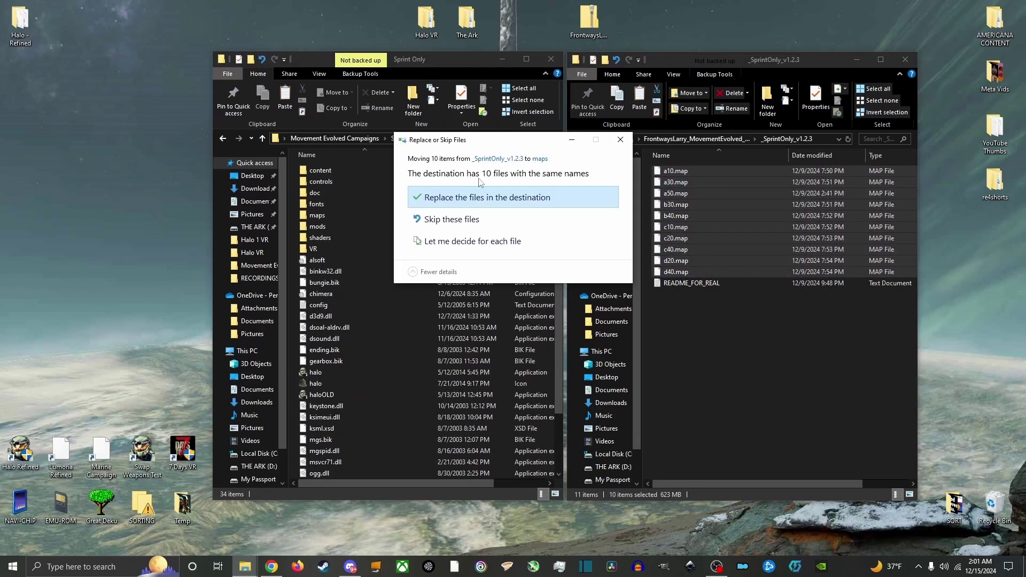
pyautogui.click(479, 197)
# - Move all map files from _Sprint+FPV-Warthogs_v1.2.3 into the maps folder of Sprint+FPV, replacing the existing files
pyautogui.click(577, 138)
pyautogui.click(223, 138)
pyautogui.doubleClick(690, 171)
pyautogui.doubleClick(406, 226)
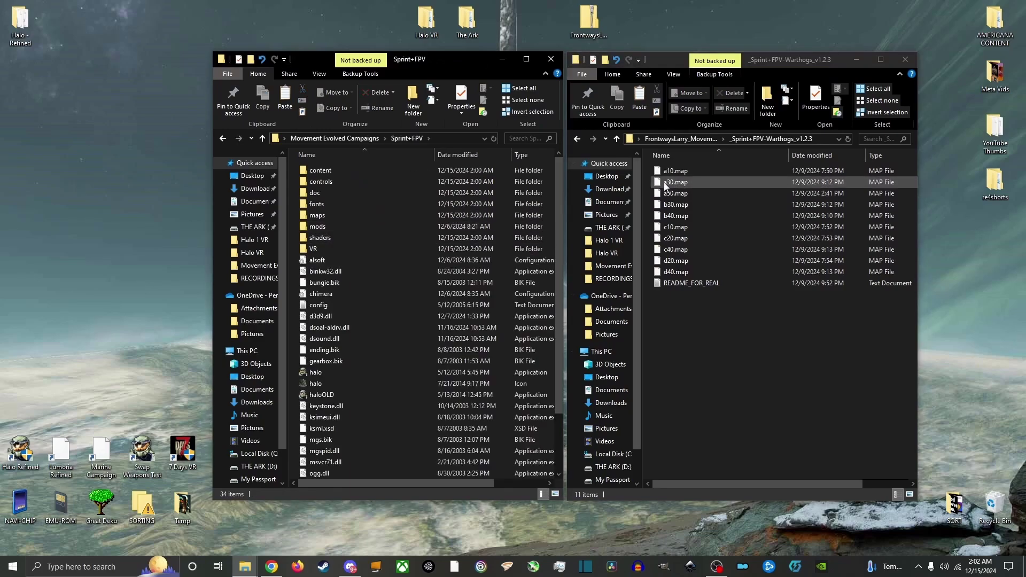
pyautogui.moveTo(648, 169); pyautogui.dragTo(694, 272)
pyautogui.moveTo(703, 223); pyautogui.dragTo(374, 215)
pyautogui.click(476, 198)
# - Move the map files from FPV-WarthogsOnly_v1.2.3 into the maps folder of FPV Warthogs Only, replacing the existing files
pyautogui.click(223, 138)
pyautogui.click(577, 138)
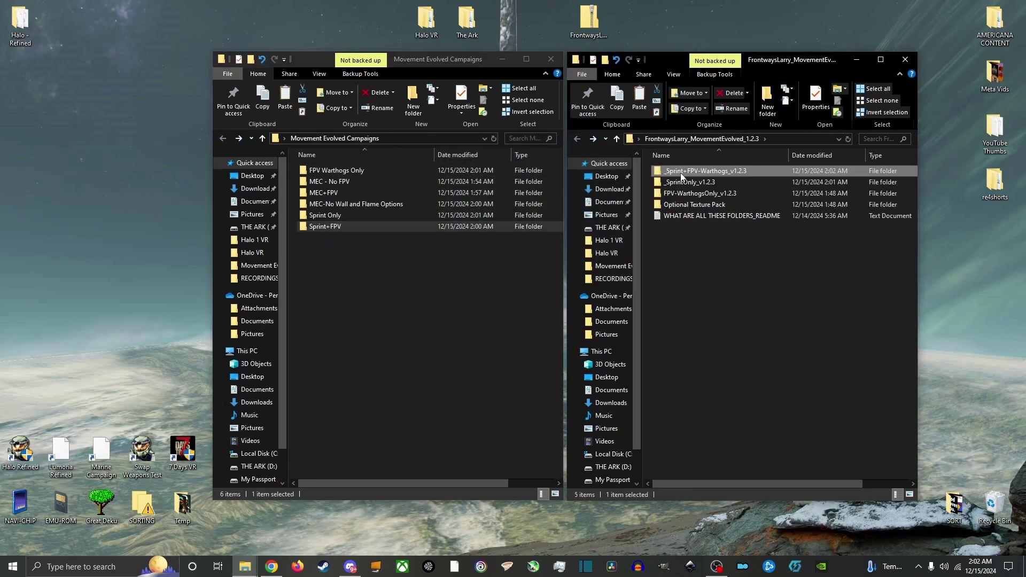
pyautogui.doubleClick(682, 193)
pyautogui.moveTo(648, 170); pyautogui.dragTo(695, 218)
pyautogui.moveTo(695, 181); pyautogui.dragTo(317, 215)
pyautogui.doubleClick(337, 170)
pyautogui.click(481, 197)
# - Read the README in the Optional Texture Pack folder and close it
pyautogui.click(578, 138)
pyautogui.doubleClick(695, 204)
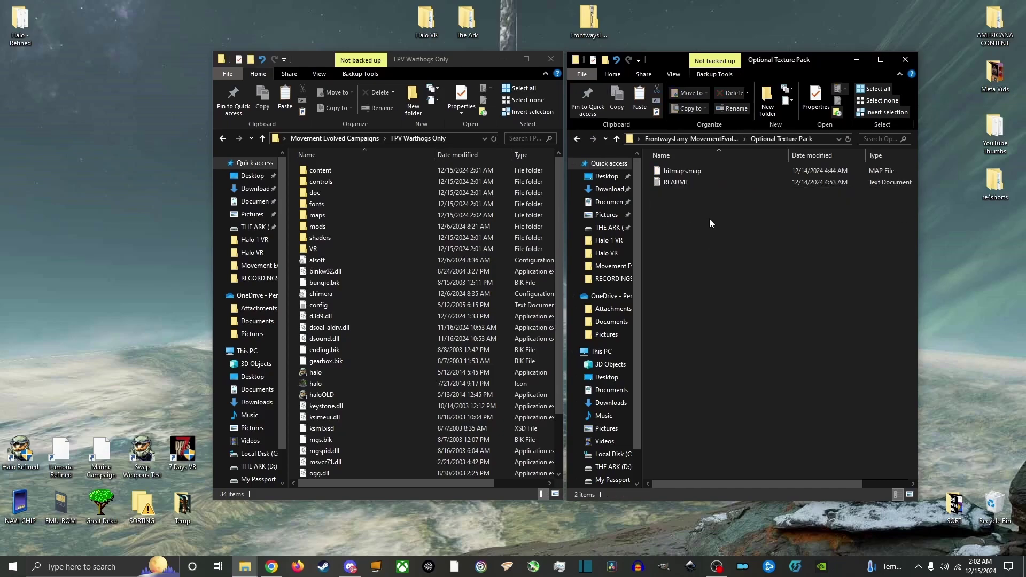
pyautogui.doubleClick(676, 183)
pyautogui.click(231, 11)
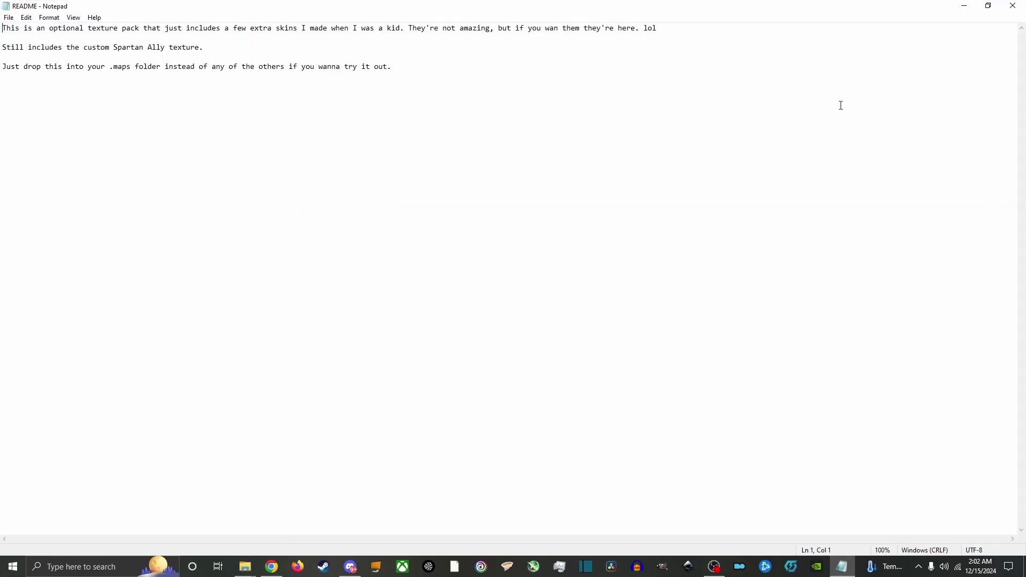
pyautogui.click(988, 5)
pyautogui.click(250, 8)
pyautogui.click(736, 268)
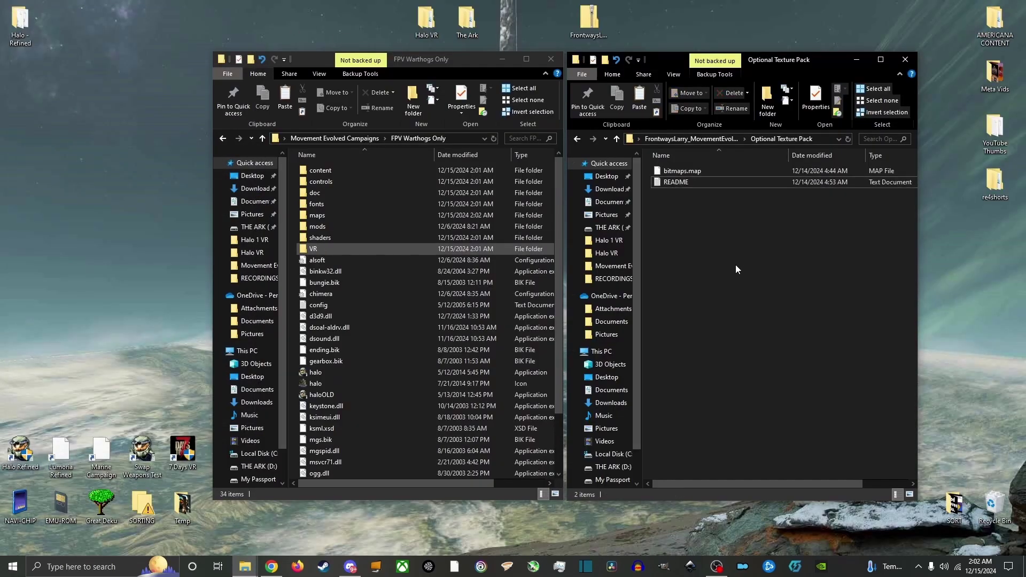
# - Create a folder named MEC+Optional Skins inside Movement Evolved Campaigns
pyautogui.click(222, 139)
pyautogui.click(319, 264)
pyautogui.rightClick(332, 251)
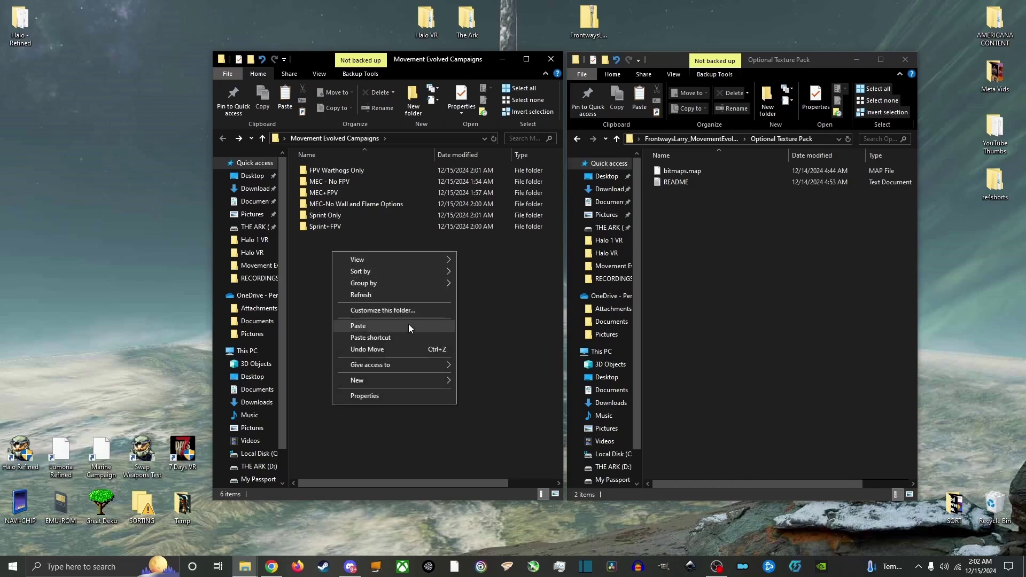
pyautogui.moveTo(396, 380)
pyautogui.click(481, 382)
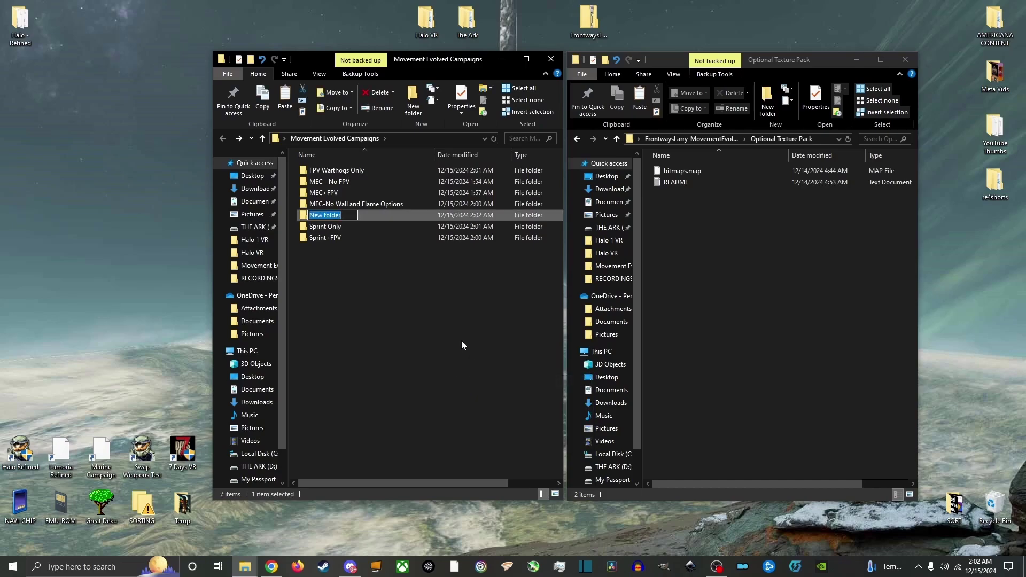
pyautogui.write('MEC+Optional Skins')
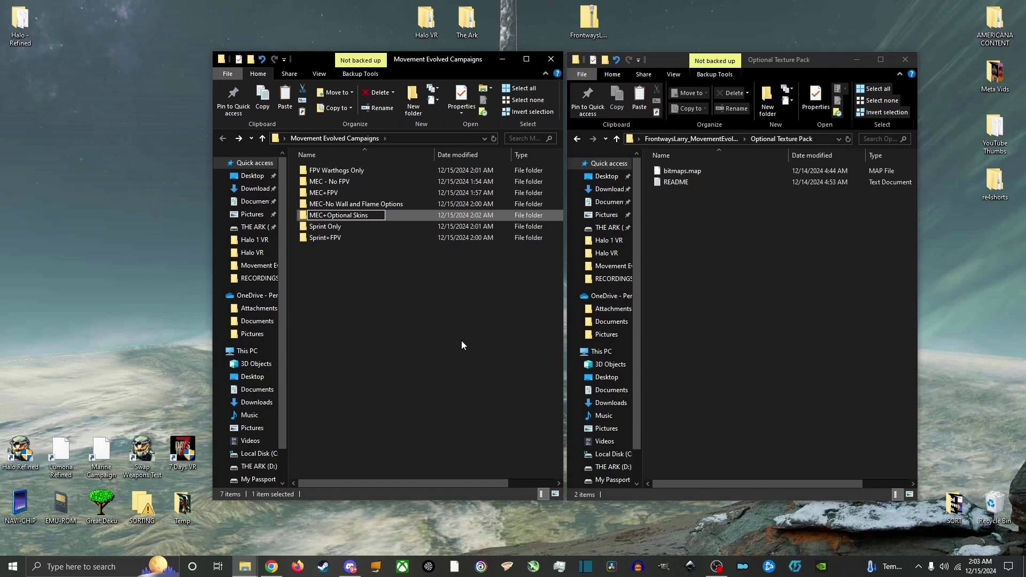
pyautogui.press('Return')
# - Copy the six existing variant folders in Movement Evolved Campaigns into the MEC+Optional Skins folder
pyautogui.moveTo(335, 257); pyautogui.dragTo(321, 227)
pyautogui.moveTo(294, 167); pyautogui.dragTo(339, 205)
pyautogui.rightClick(339, 206)
pyautogui.click(385, 347)
pyautogui.click(345, 216)
pyautogui.rightClick(345, 216)
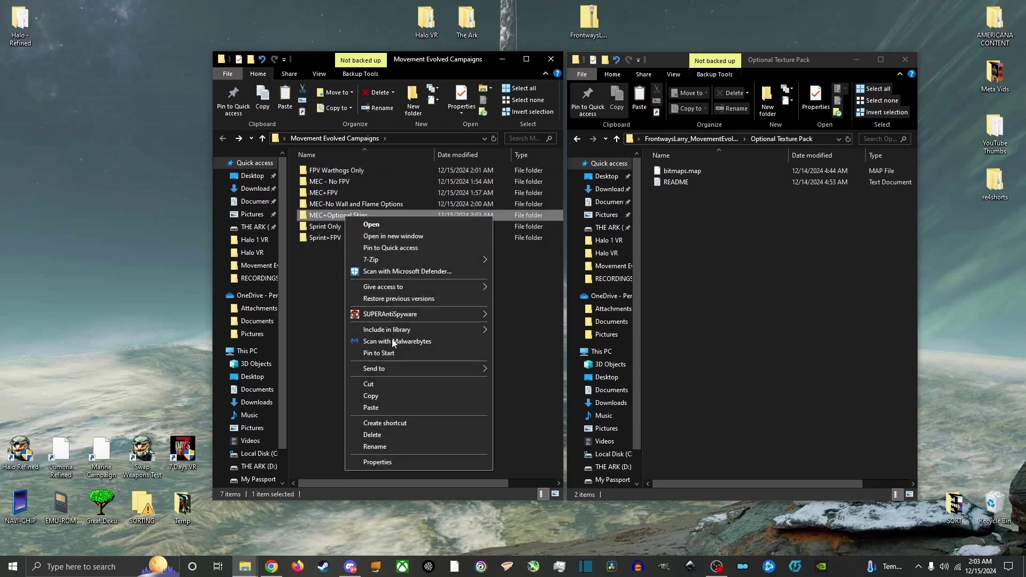
pyautogui.click(390, 408)
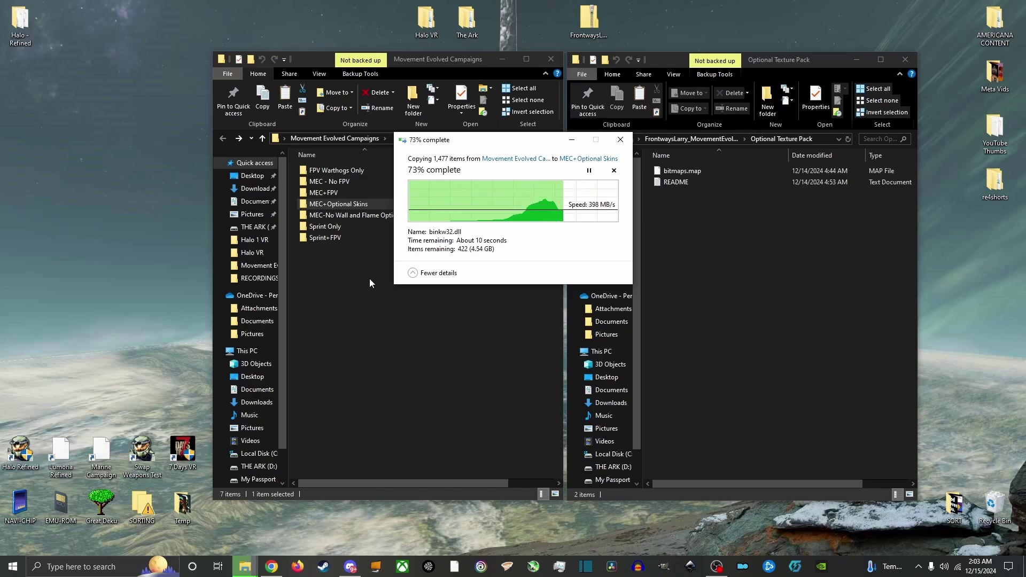
# - Copy bitmaps.map from Optional Texture Pack into the maps folder of FPV Warthogs Only within MEC+Optional Skins
pyautogui.rightClick(655, 170)
pyautogui.click(689, 327)
pyautogui.doubleClick(366, 205)
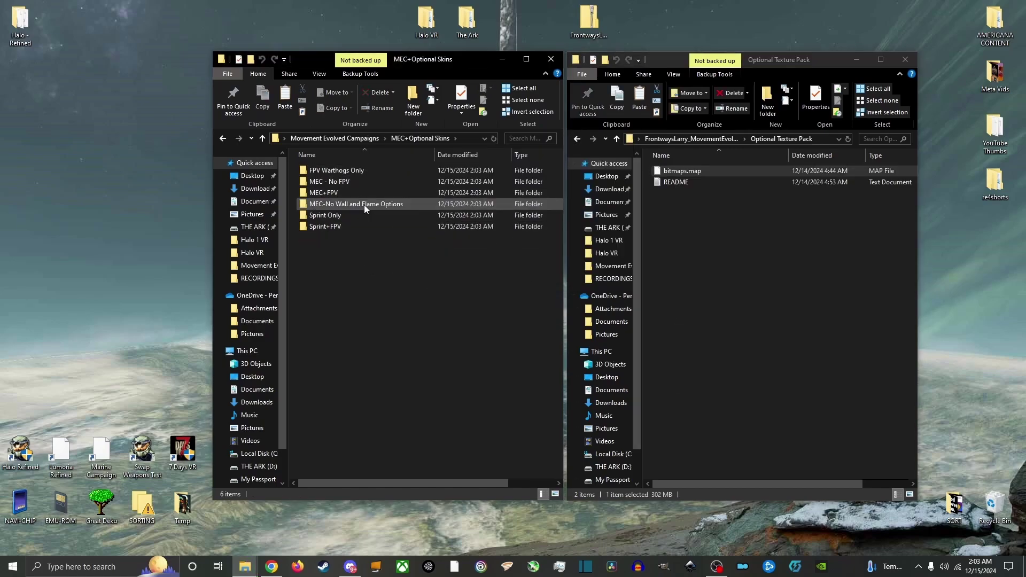
pyautogui.doubleClick(364, 171)
pyautogui.rightClick(334, 215)
pyautogui.click(377, 406)
# - Paste bitmaps.map into the maps folder of MEC under MEC - No FPV in MEC+Optional Skins, replacing the existing file
pyautogui.click(222, 138)
pyautogui.doubleClick(326, 181)
pyautogui.doubleClick(324, 171)
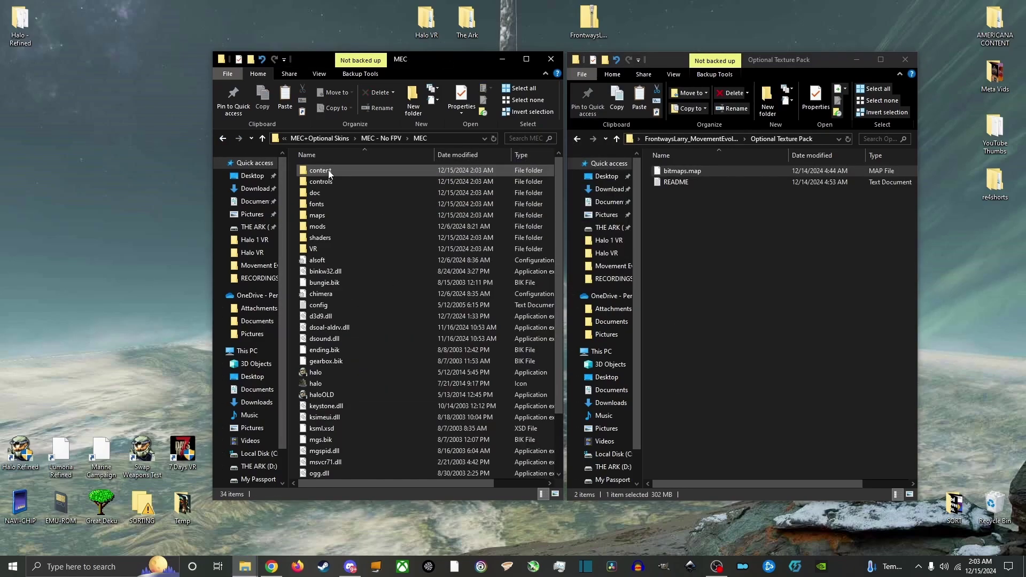
pyautogui.rightClick(321, 215)
pyautogui.click(374, 407)
pyautogui.click(492, 200)
# - Paste bitmaps.map into the maps folder of MEC-Alt End, replacing the existing file
pyautogui.click(223, 137)
pyautogui.doubleClick(334, 182)
pyautogui.rightClick(343, 217)
pyautogui.click(375, 408)
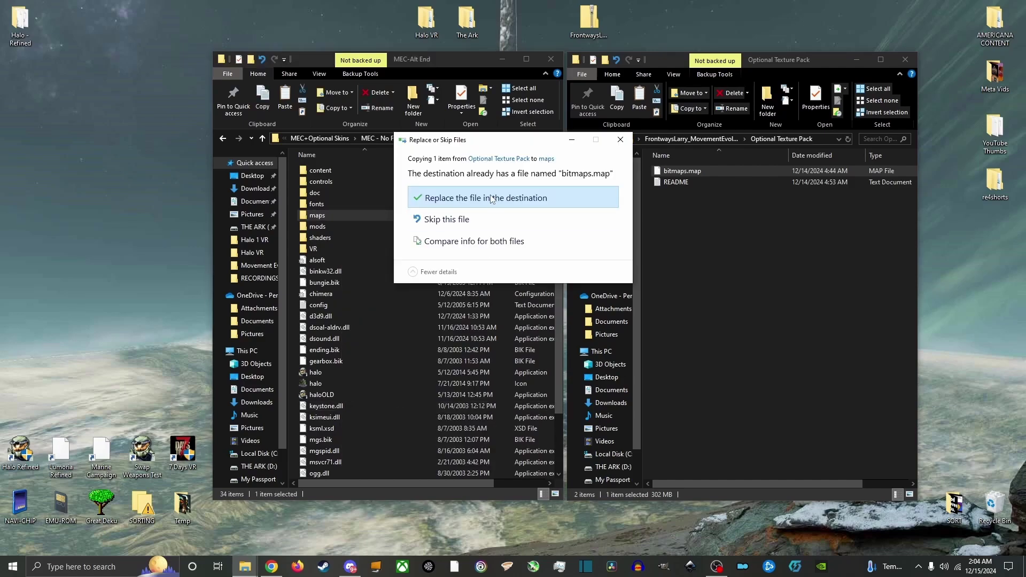
pyautogui.click(492, 199)
# - Paste bitmaps.map into the maps folder of MEC-No Flame+Alt End, replacing the existing file
pyautogui.click(223, 138)
pyautogui.doubleClick(342, 204)
pyautogui.rightClick(337, 215)
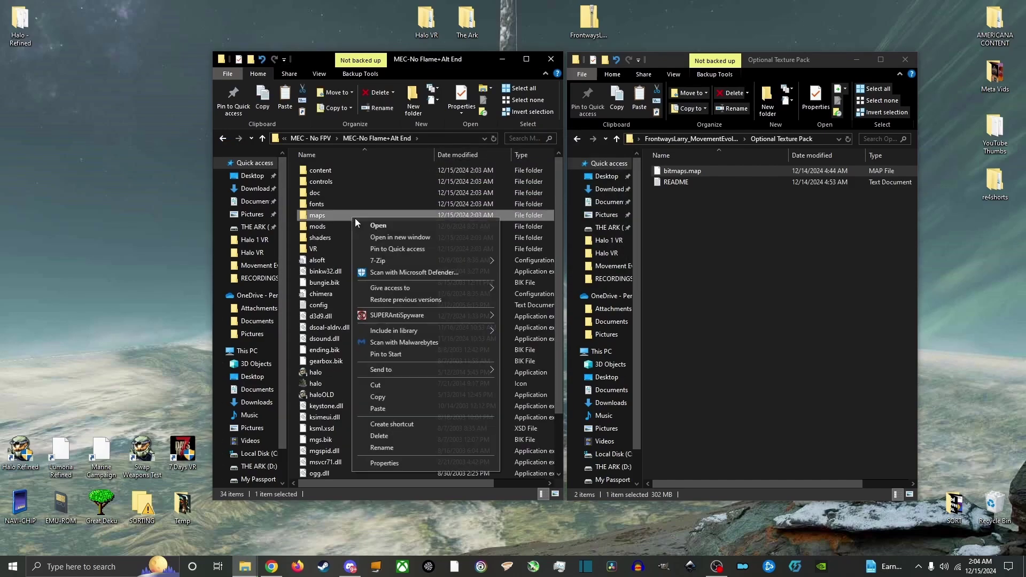
pyautogui.click(375, 406)
pyautogui.click(481, 197)
# - Paste bitmaps.map into the maps folder of MEC+FPV Warthogs under MEC+FPV in MEC+Optional Skins, replacing the existing file
pyautogui.hotkey('alt', 'Left')
pyautogui.hotkey('alt', 'Left')
pyautogui.doubleClick(337, 181)
pyautogui.doubleClick(337, 171)
pyautogui.rightClick(346, 215)
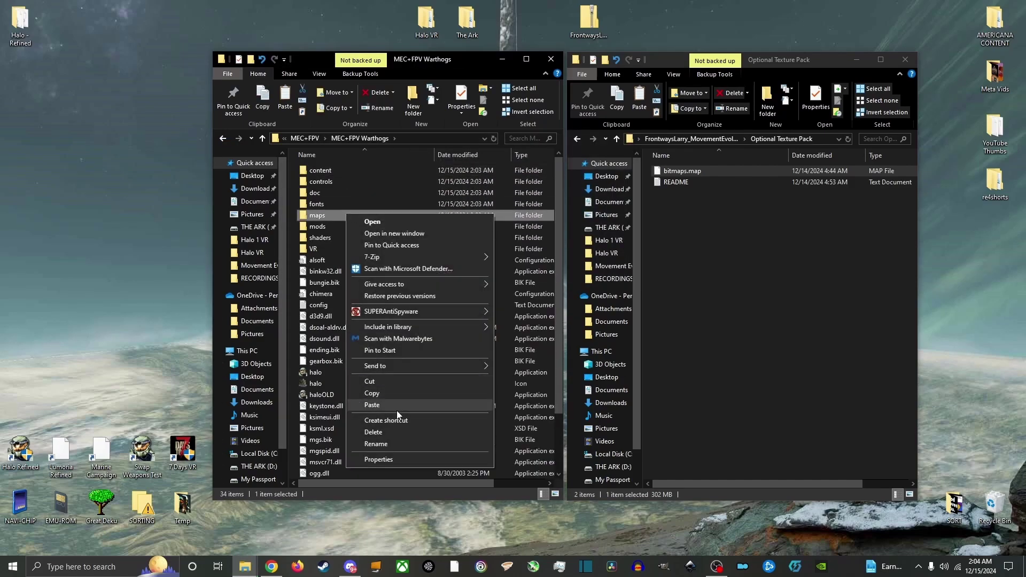
pyautogui.click(394, 407)
pyautogui.click(481, 198)
# - Paste bitmaps.map into the maps folder of MEC+FPV+No Flame, replacing the existing file
pyautogui.hotkey('alt', 'Left')
pyautogui.doubleClick(353, 181)
pyautogui.rightClick(354, 216)
pyautogui.click(384, 407)
pyautogui.click(508, 198)
# - Paste bitmaps.map into the maps folder of MEC-No Wall Running under MEC-No Wall and Flame Options, replacing the existing file
pyautogui.hotkey('alt', 'Left')
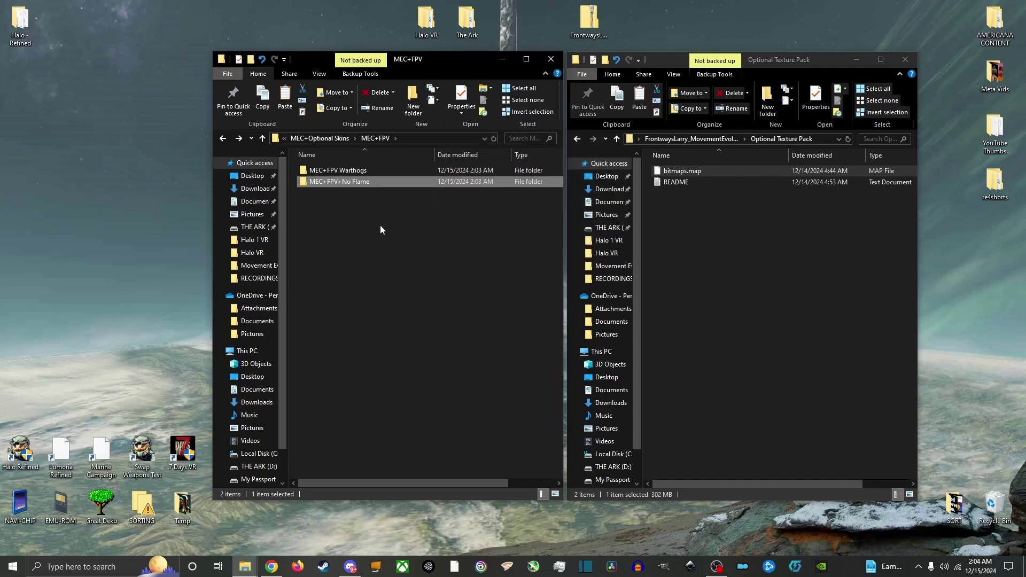
pyautogui.hotkey('alt', 'Left')
pyautogui.doubleClick(371, 207)
pyautogui.doubleClick(367, 171)
pyautogui.rightClick(363, 216)
pyautogui.click(394, 408)
pyautogui.click(494, 198)
# - Paste bitmaps.map into the maps folder of MEC-No Wall-No Flame, replacing the existing file
pyautogui.hotkey('alt', 'Left')
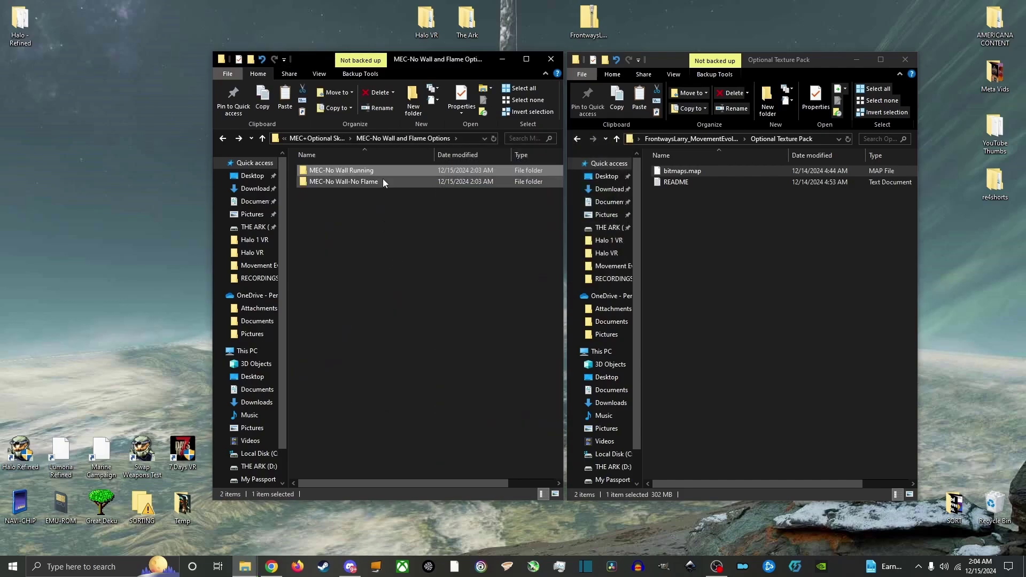
pyautogui.doubleClick(383, 182)
pyautogui.rightClick(350, 218)
pyautogui.click(417, 411)
pyautogui.click(481, 198)
# - Paste bitmaps.map into the maps folder of Sprint Only in MEC+Optional Skins, replacing the existing file
pyautogui.hotkey('alt', 'Left')
pyautogui.hotkey('alt', 'Left')
pyautogui.doubleClick(381, 215)
pyautogui.rightClick(364, 216)
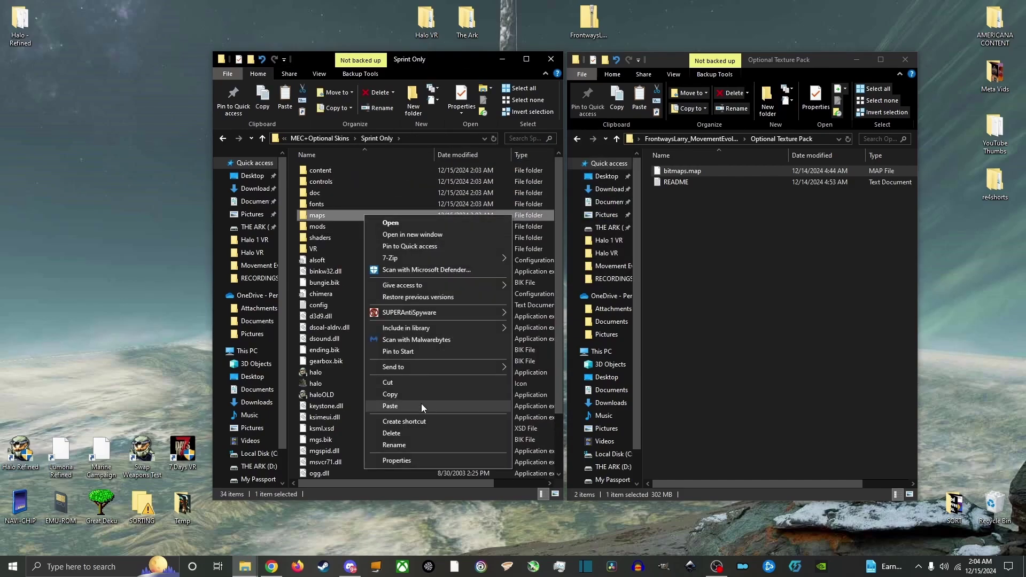
pyautogui.click(421, 407)
pyautogui.click(481, 197)
# - Paste bitmaps.map into the maps folder of Sprint+FPV, replacing the existing file, and return to Movement Evolved Campaigns
pyautogui.rightClick(374, 215)
pyautogui.click(422, 409)
pyautogui.click(481, 197)
pyautogui.hotkey('alt', 'Up')
pyautogui.hotkey('alt', 'Up')
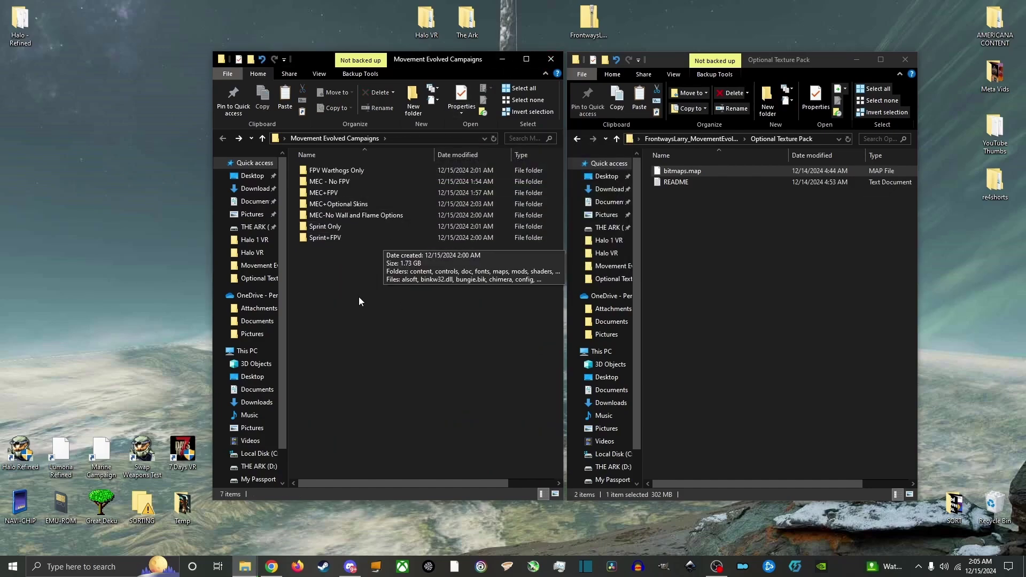
# - Close both folder windows and move the Movement Evolved Campaigns folder from the desktop into the Halo VR folder
pyautogui.click(550, 59)
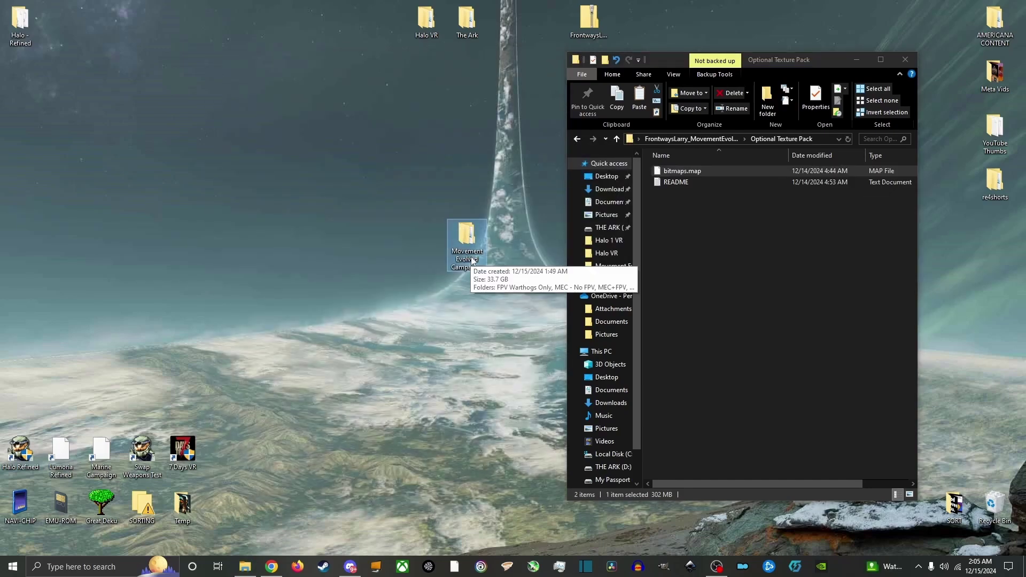
pyautogui.hotkey('alt', 'F4')
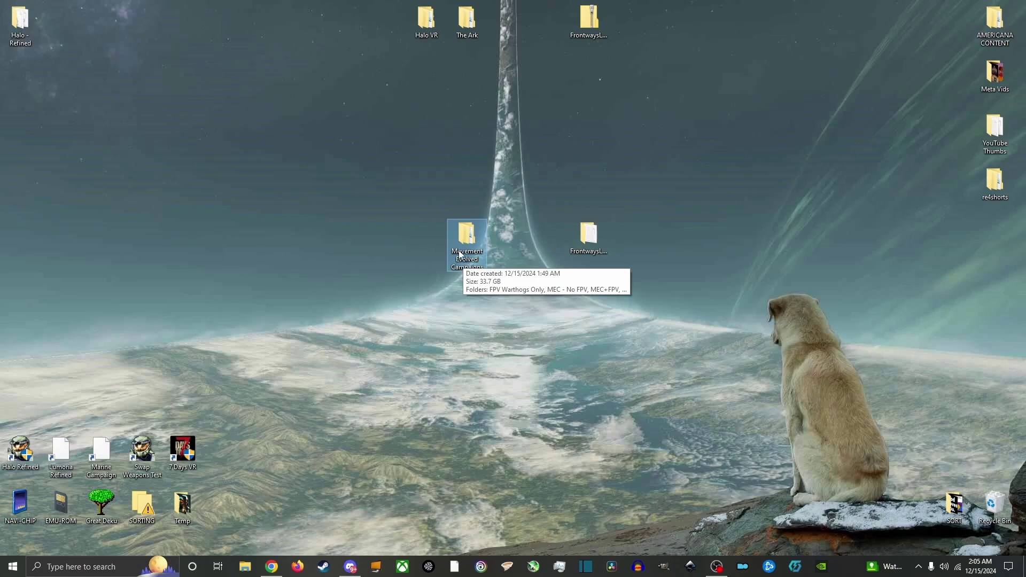
pyautogui.moveTo(465, 244); pyautogui.dragTo(430, 39)
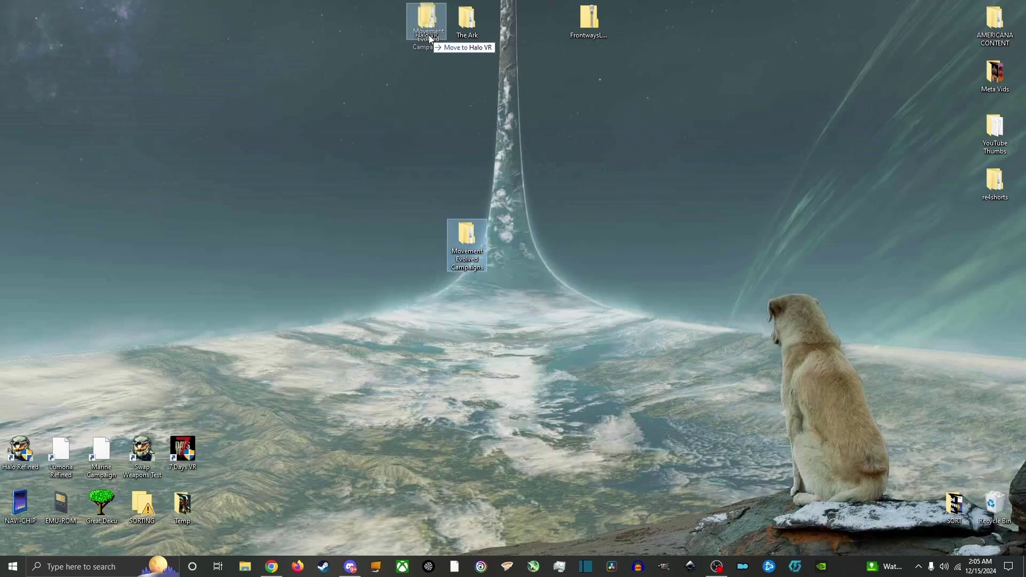
pyautogui.moveTo(429, 39); pyautogui.dragTo(428, 37)
# - Create a desktop shortcut to the halo application in MEC+FPV Warthogs, under MEC+FPV in the moved Movement Evolved Campaigns folder
pyautogui.doubleClick(428, 32)
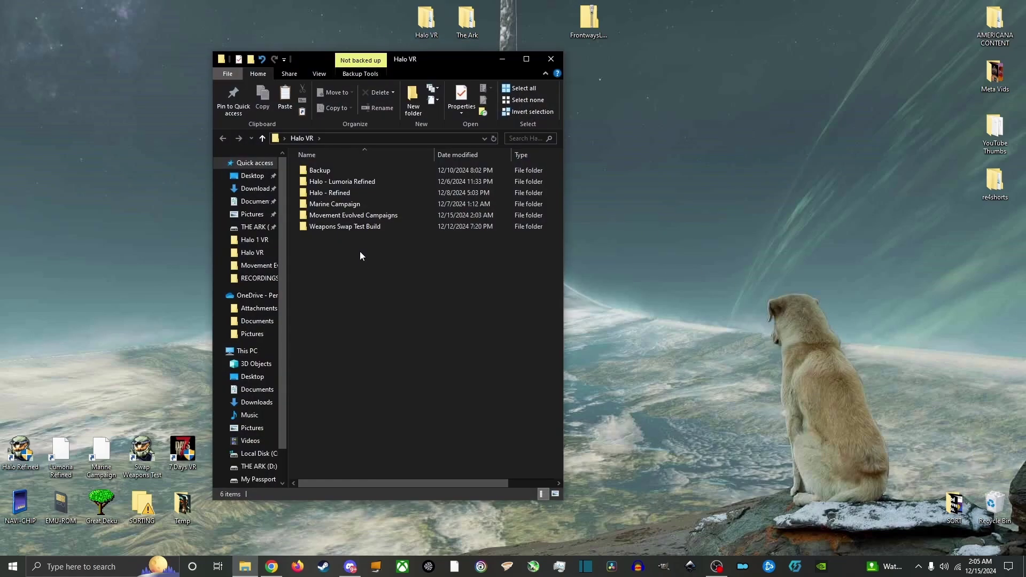
pyautogui.doubleClick(366, 214)
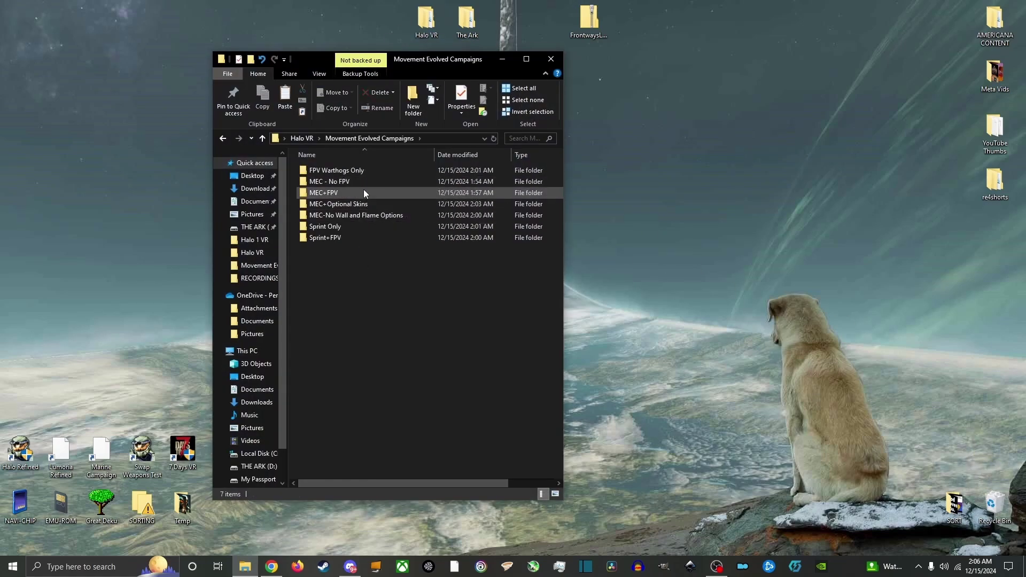
pyautogui.doubleClick(359, 183)
pyautogui.click(223, 138)
pyautogui.doubleClick(353, 192)
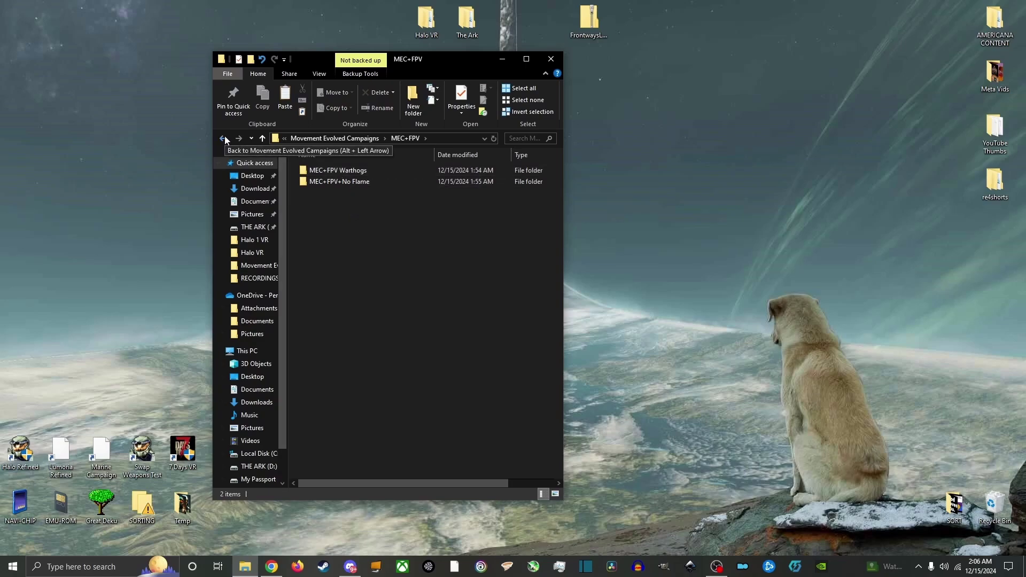
pyautogui.doubleClick(338, 171)
pyautogui.rightClick(321, 372)
pyautogui.moveTo(417, 265)
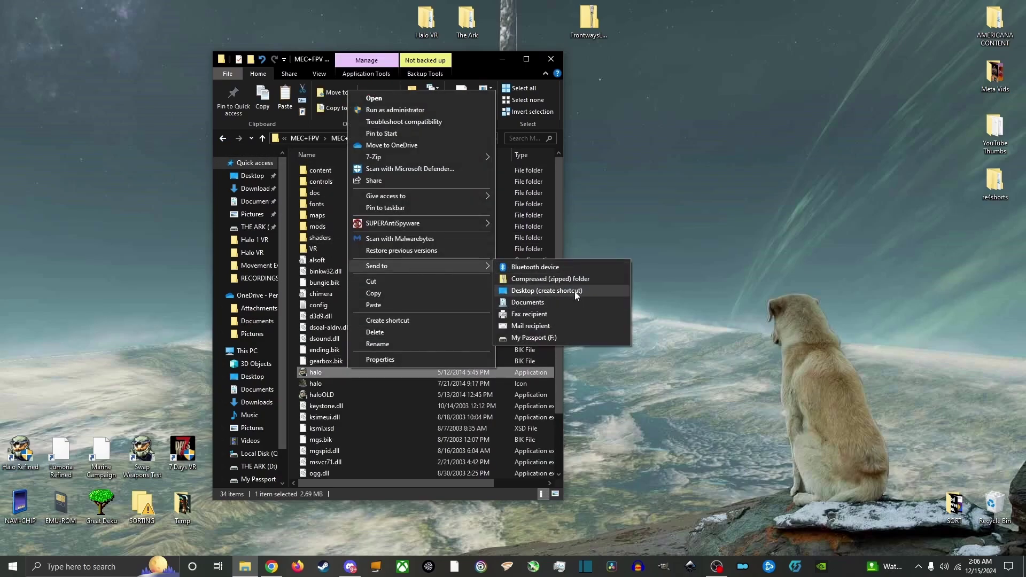
pyautogui.click(576, 293)
# - Rename the new desktop shortcut to MEC+FPV Warthogs
pyautogui.click(21, 21)
pyautogui.press('F2')
pyautogui.write('MEC+FPV Warthogs')
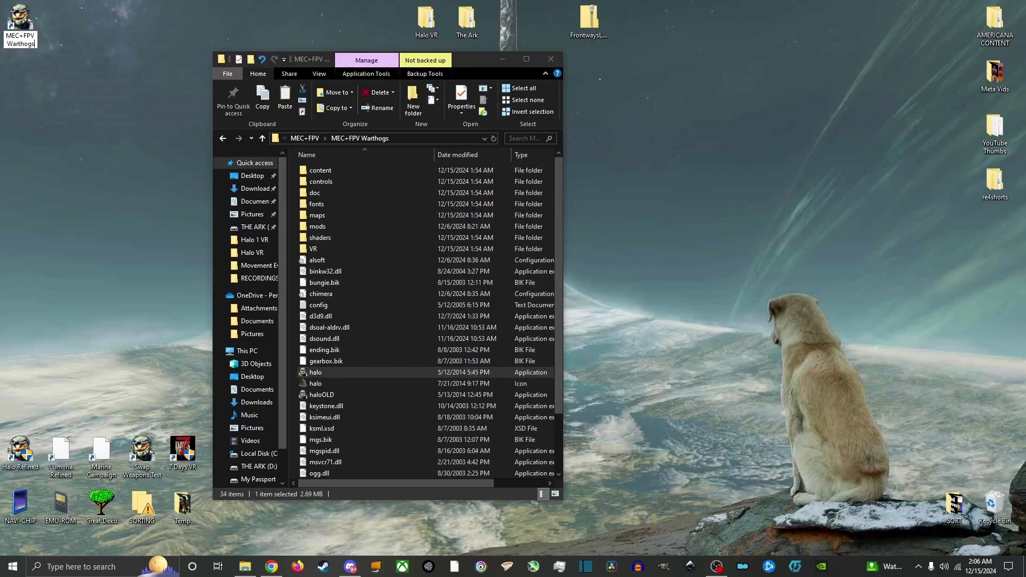
# - Look through the variant folders inside MEC+Optional Skins
pyautogui.click(223, 138)
pyautogui.click(223, 138)
pyautogui.doubleClick(355, 182)
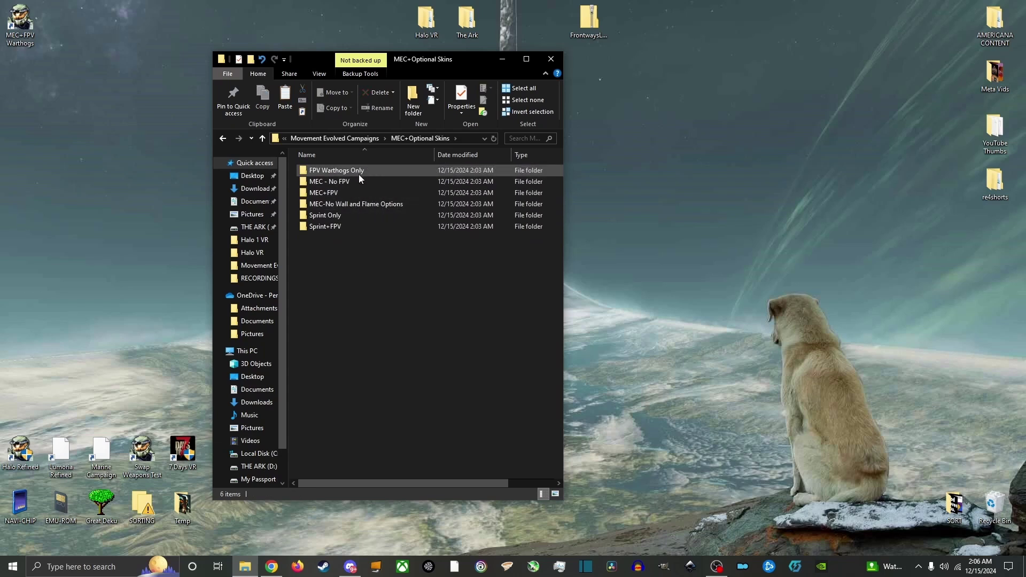
pyautogui.doubleClick(359, 174)
pyautogui.doubleClick(360, 182)
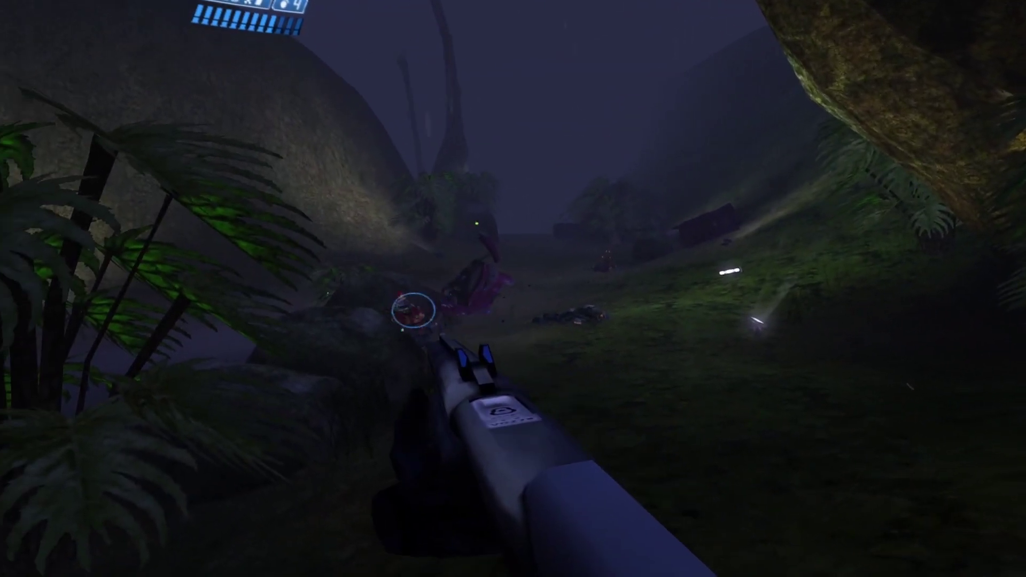
pyautogui.press('w')
pyautogui.click(413, 310)
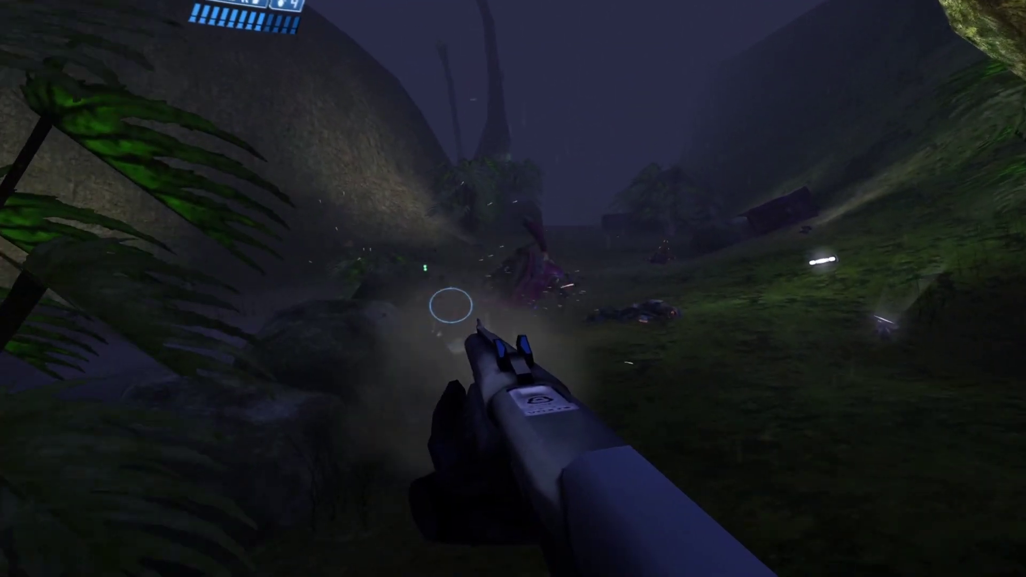
pyautogui.click(449, 302)
pyautogui.press('w')
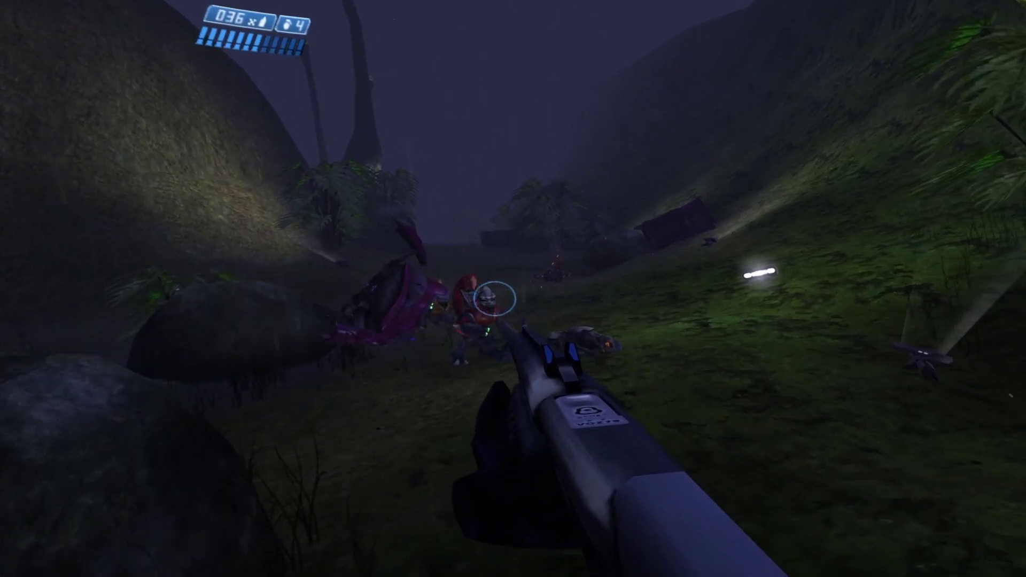
pyautogui.click(497, 297)
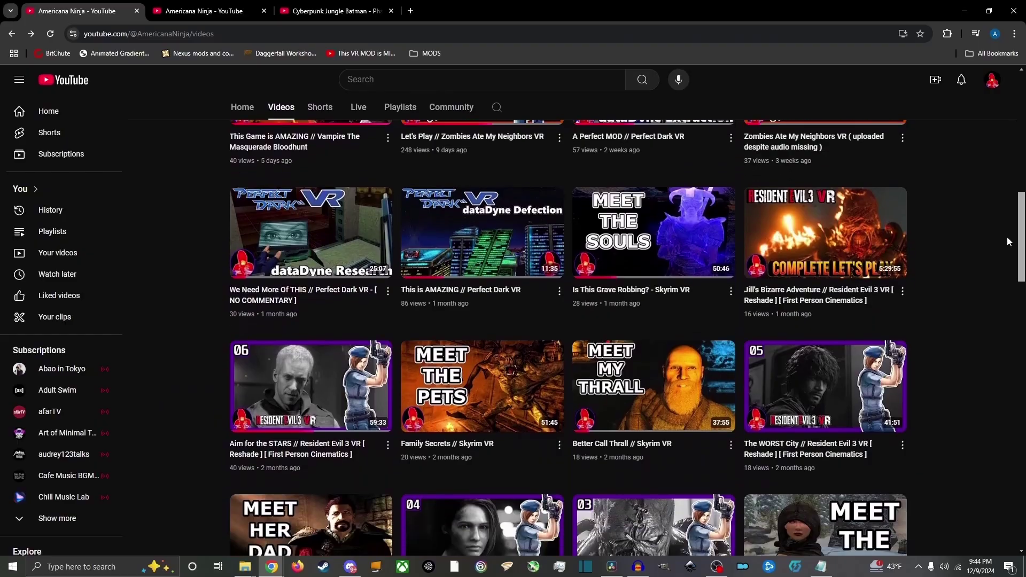
# - Browse the uploaded videos and past live streams of the Americana Ninja YouTube channel in Chrome
pyautogui.scroll(-3, 1007, 236)
pyautogui.scroll(-5, 1007, 239)
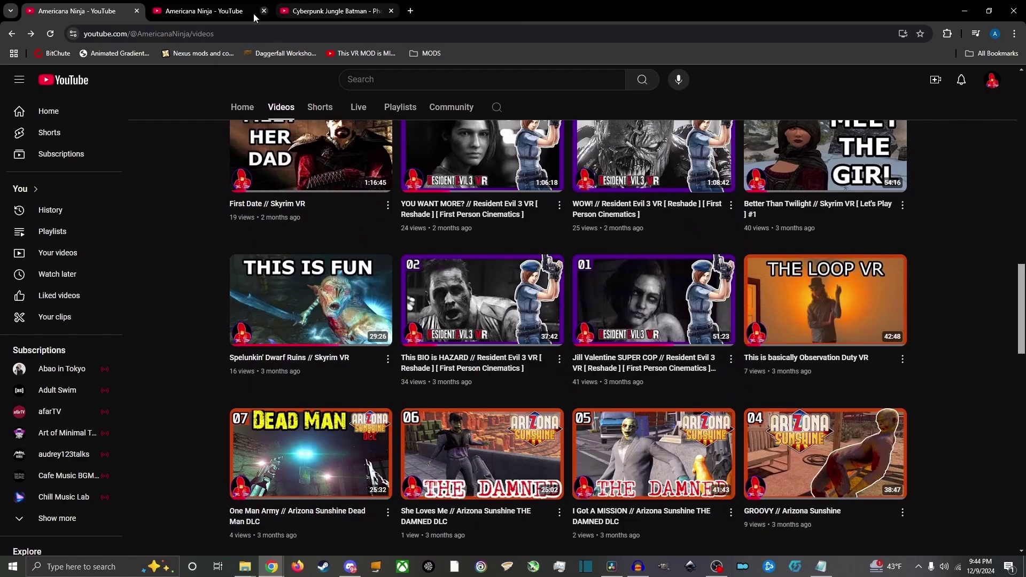
pyautogui.click(223, 14)
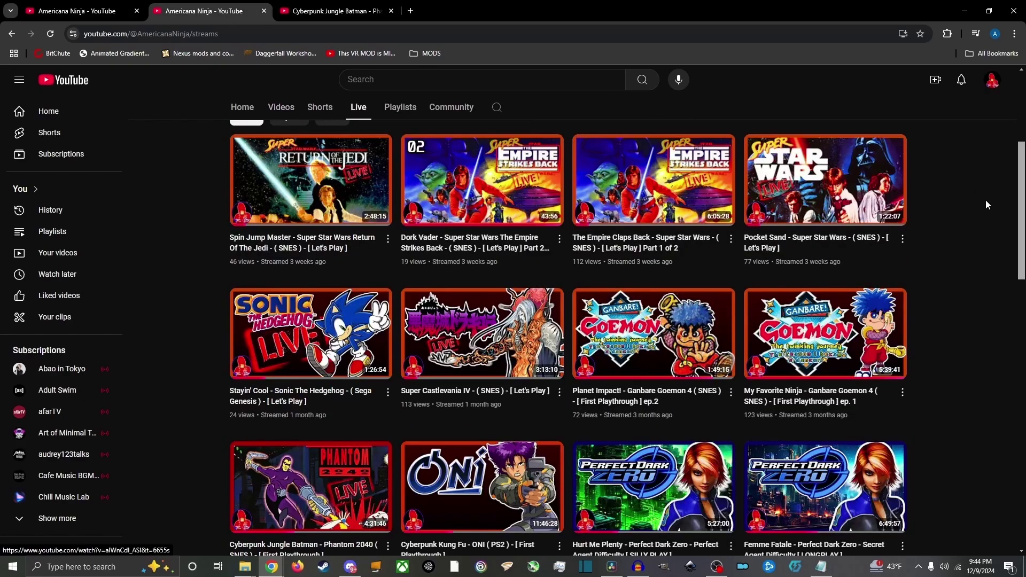
pyautogui.scroll(-4, 986, 206)
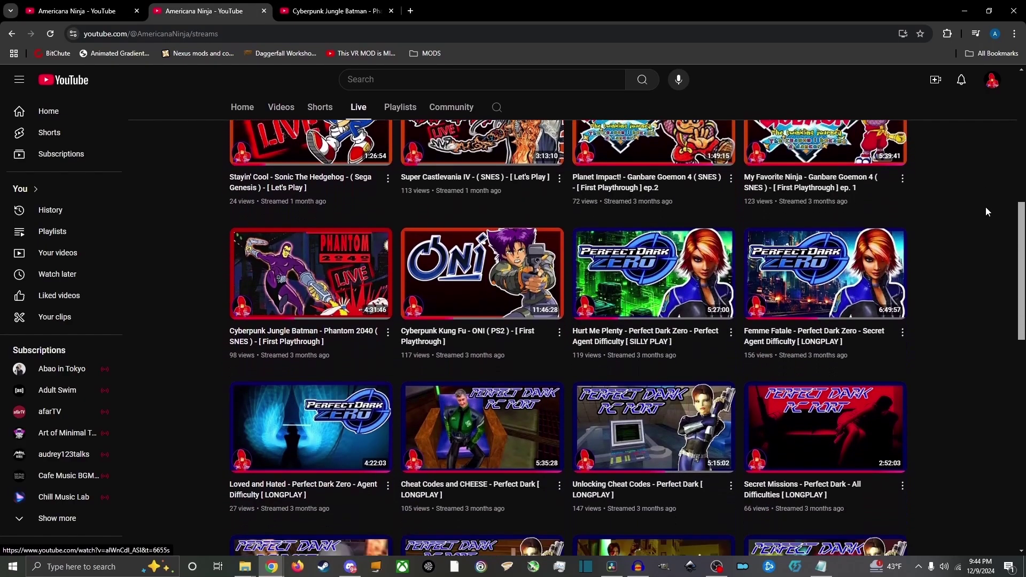
pyautogui.scroll(-6, 986, 213)
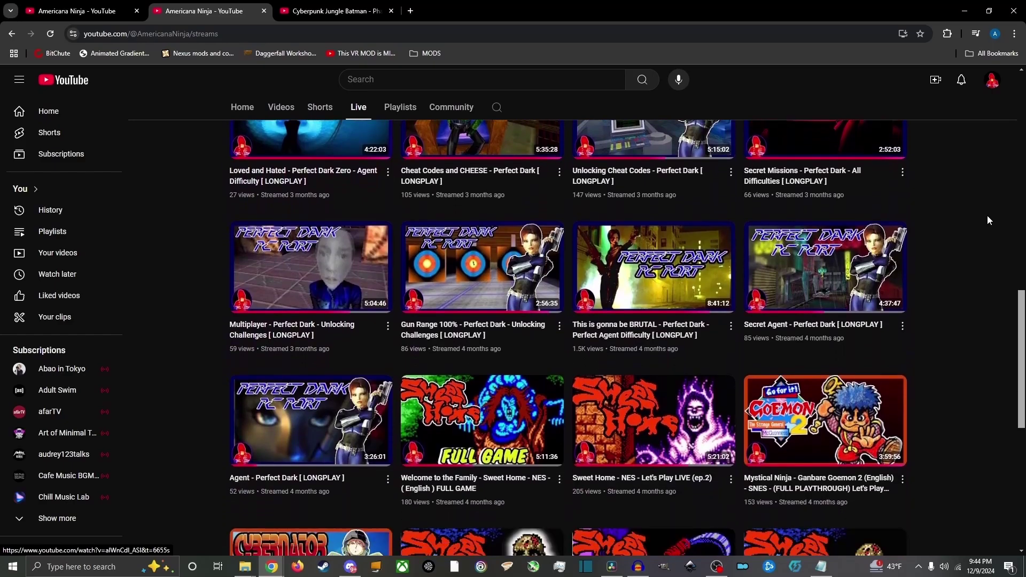